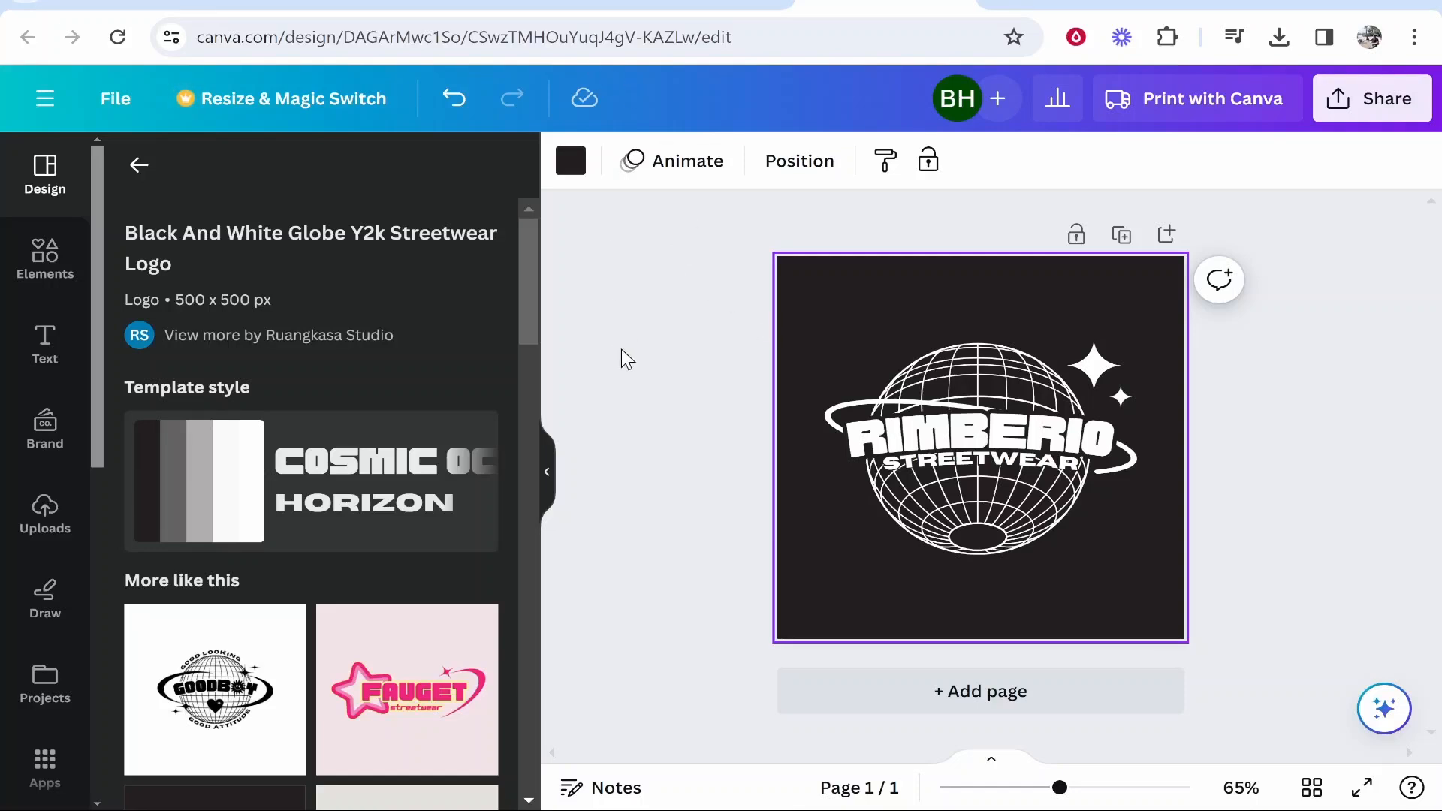
Create a new YouTube Channel Logo design (800 × 800 px) by searching the design types for "logo"
{"action": "left_click", "coordinate": [623, 6]}
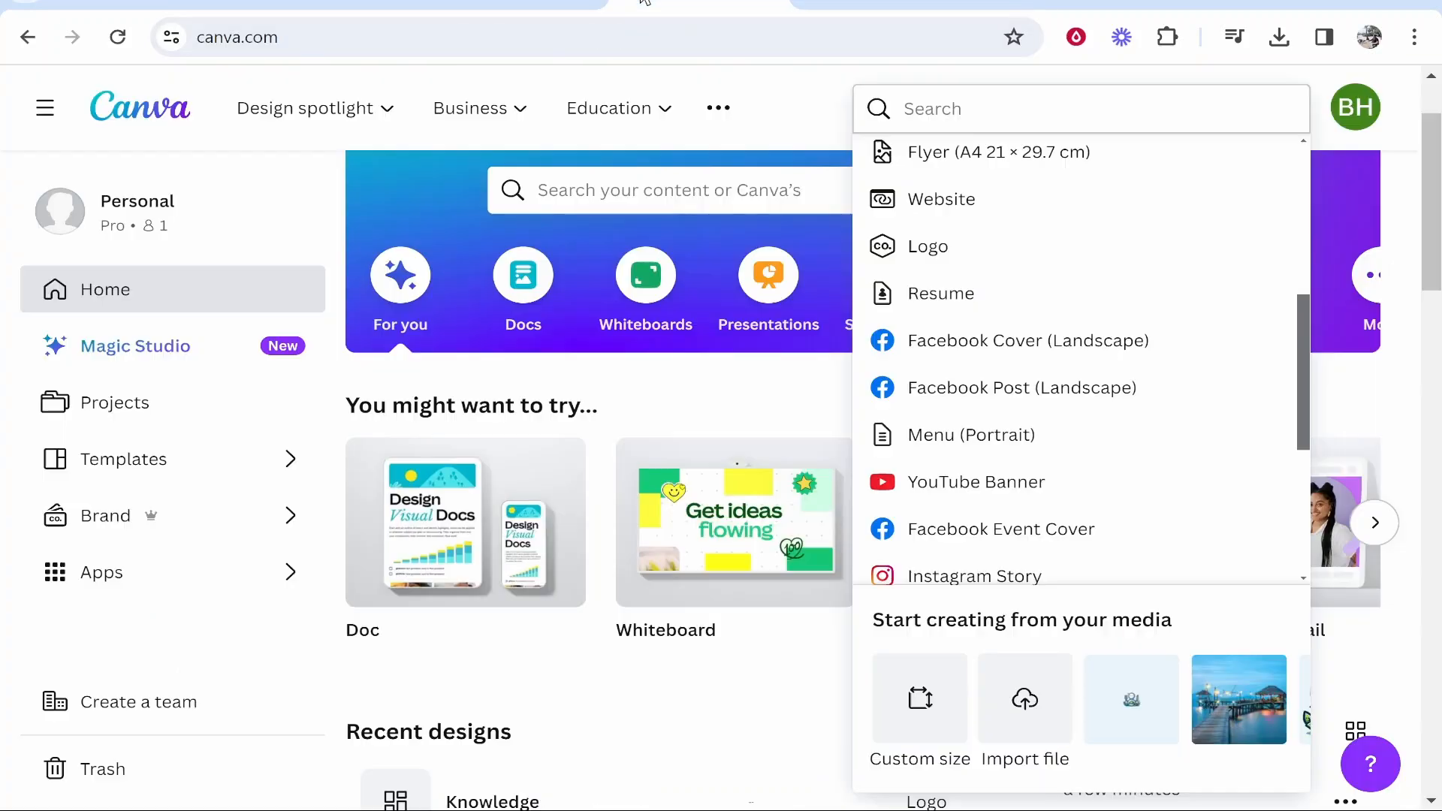
{"action": "left_click", "coordinate": [343, 226]}
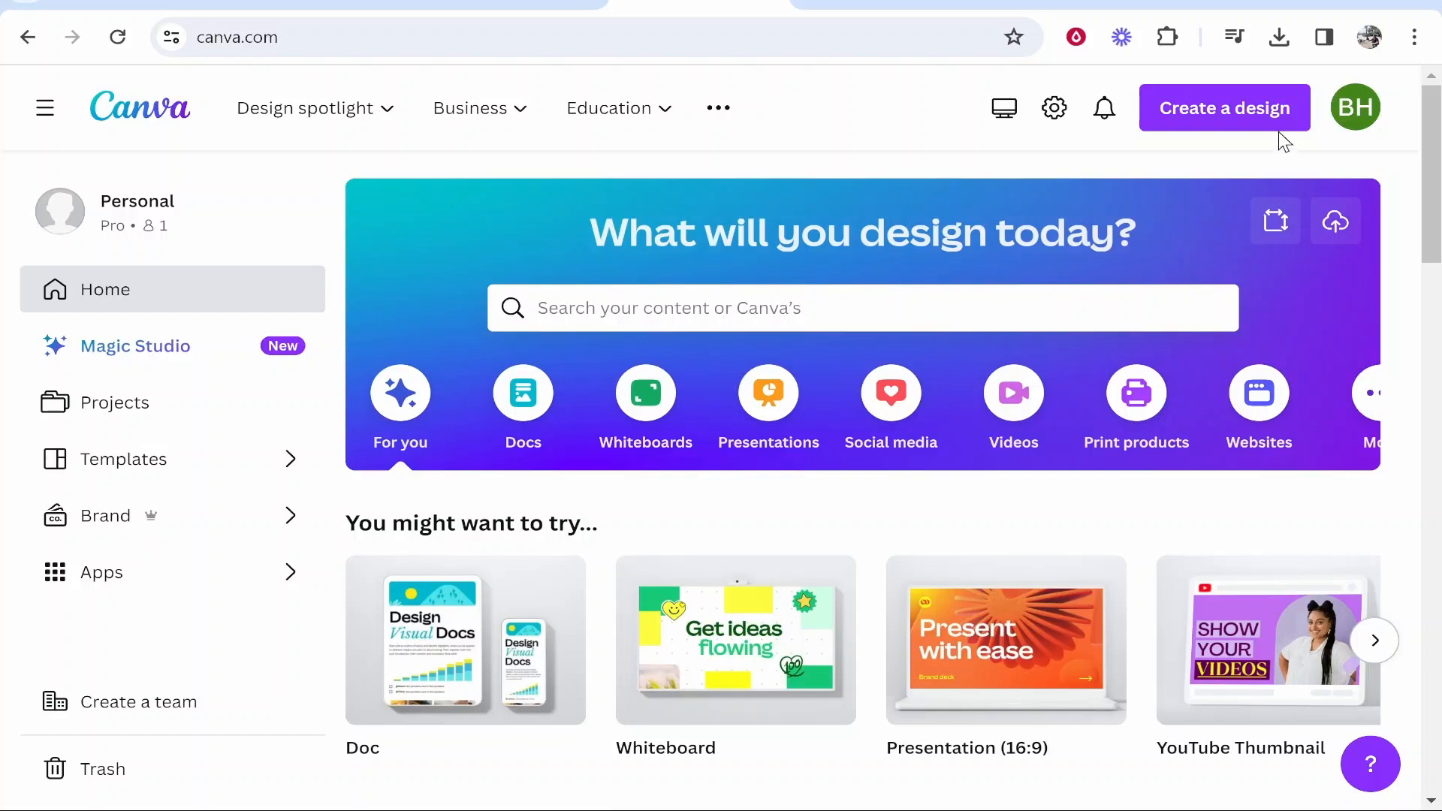
{"action": "left_click", "coordinate": [1160, 118]}
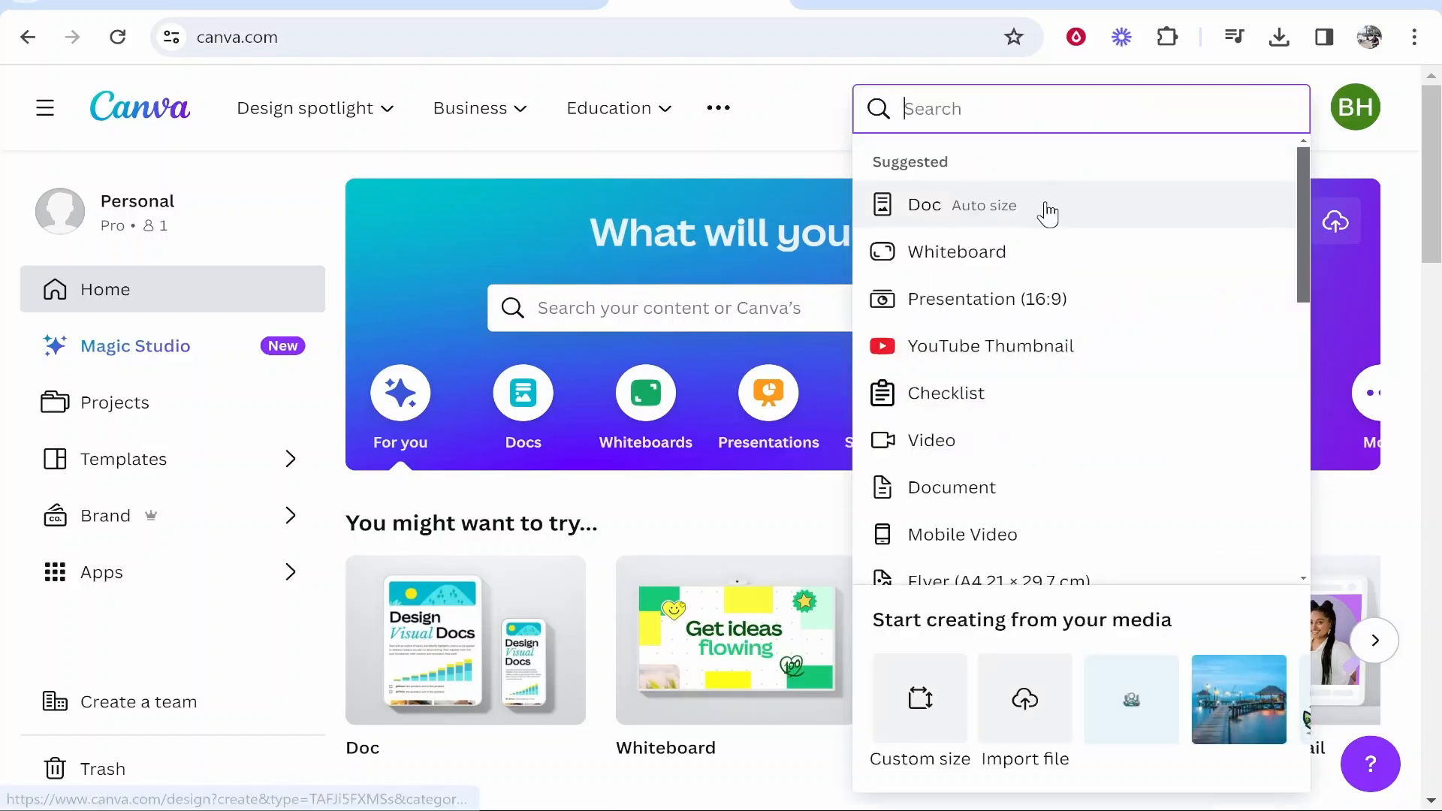
{"action": "scroll", "coordinate": [1036, 312], "scroll_direction": "down", "scroll_amount": 3}
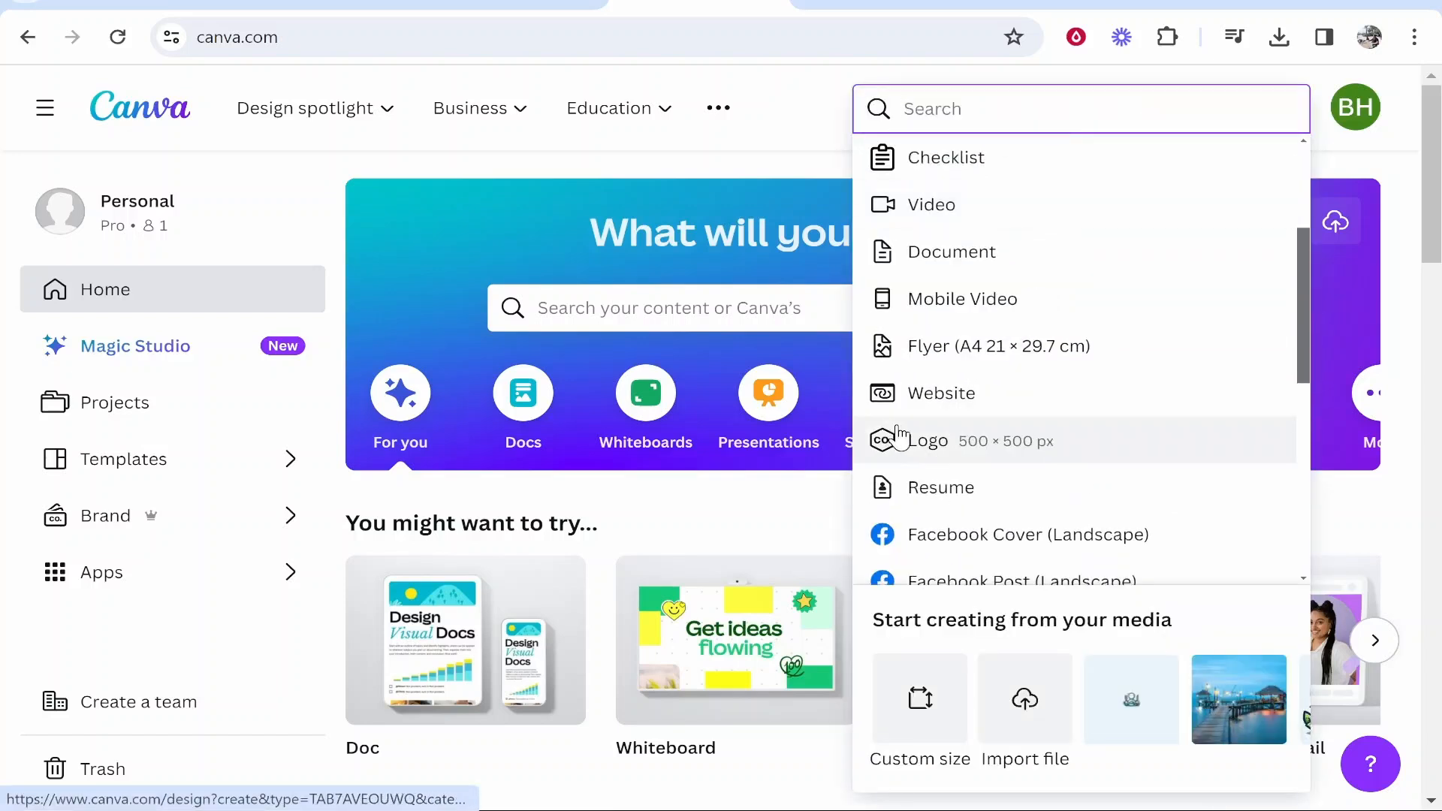
{"action": "scroll", "coordinate": [1036, 167], "scroll_direction": "up", "scroll_amount": 3}
{"action": "type", "text": "logo"}
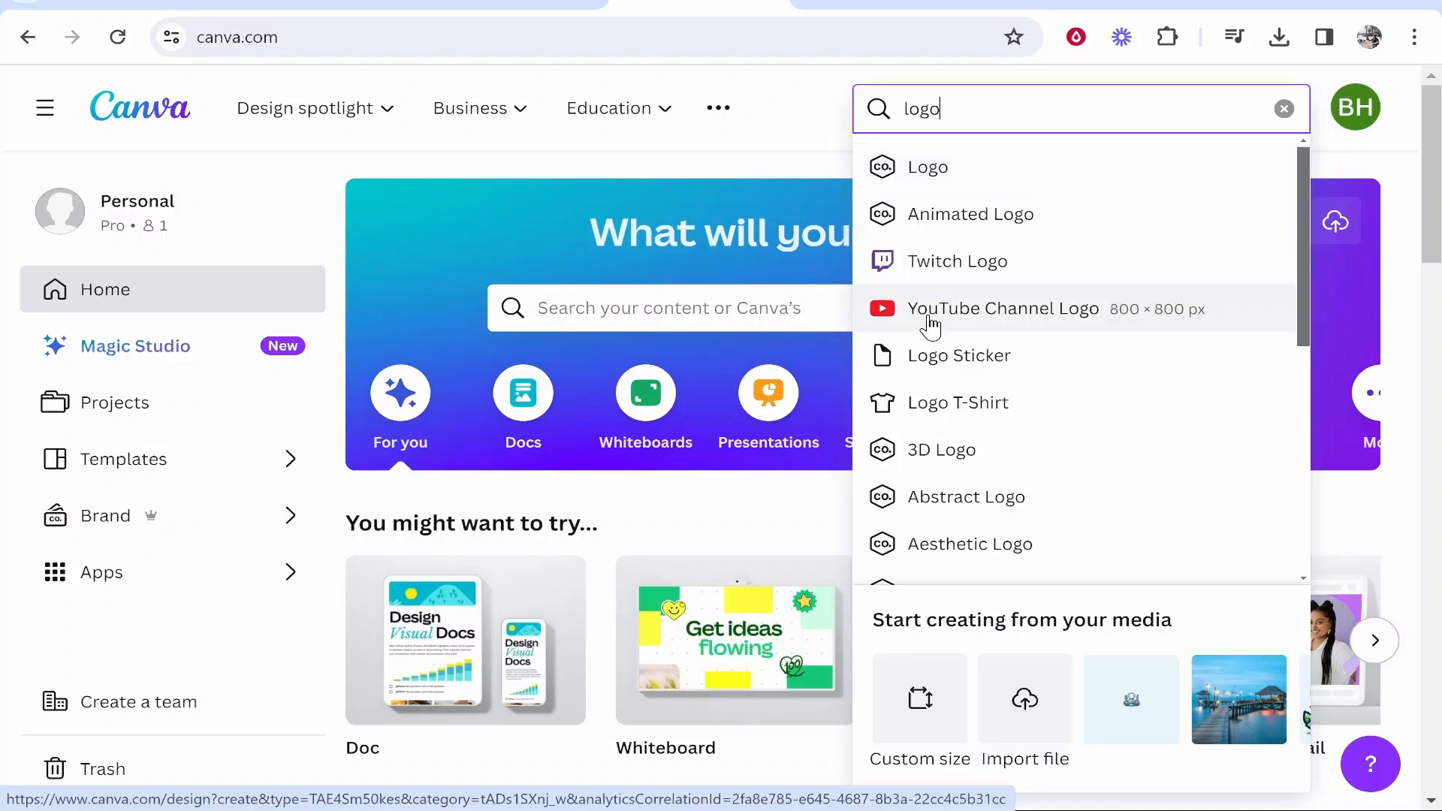
{"action": "left_click", "coordinate": [1067, 311]}
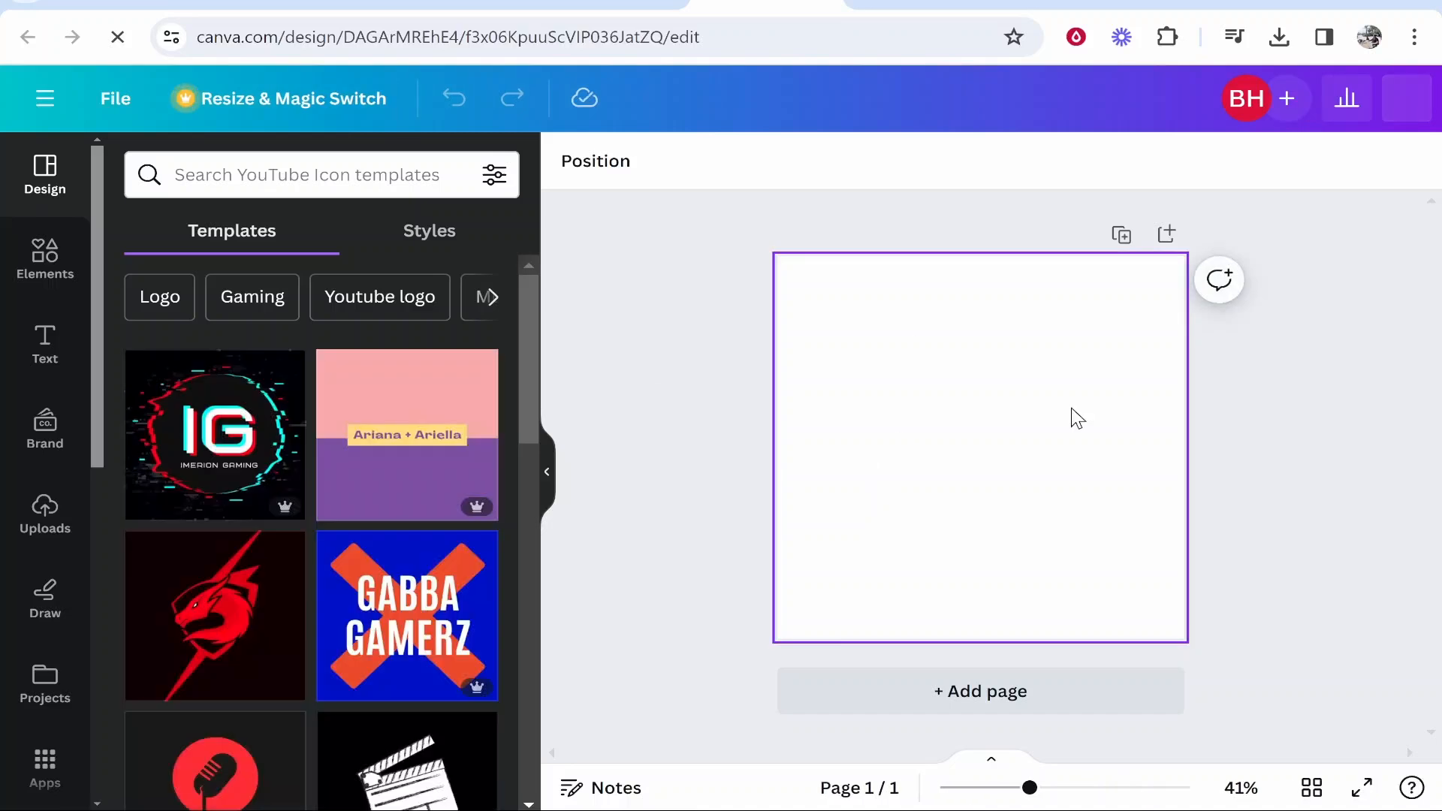
Browse the YouTube icon templates to examine the available channel logo styles
{"action": "scroll", "coordinate": [403, 498], "scroll_direction": "down", "scroll_amount": 10}
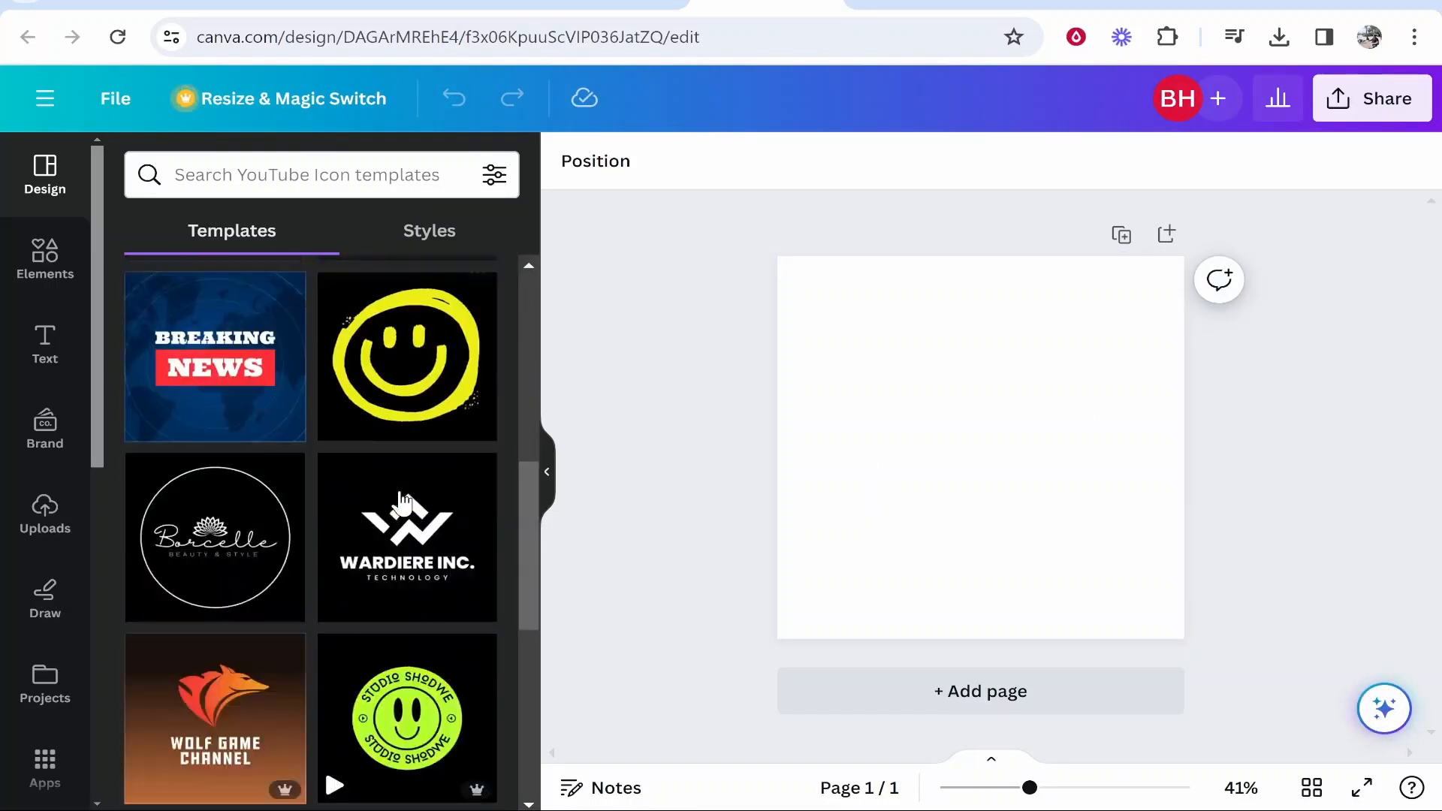
{"action": "scroll", "coordinate": [400, 495], "scroll_direction": "up", "scroll_amount": 10}
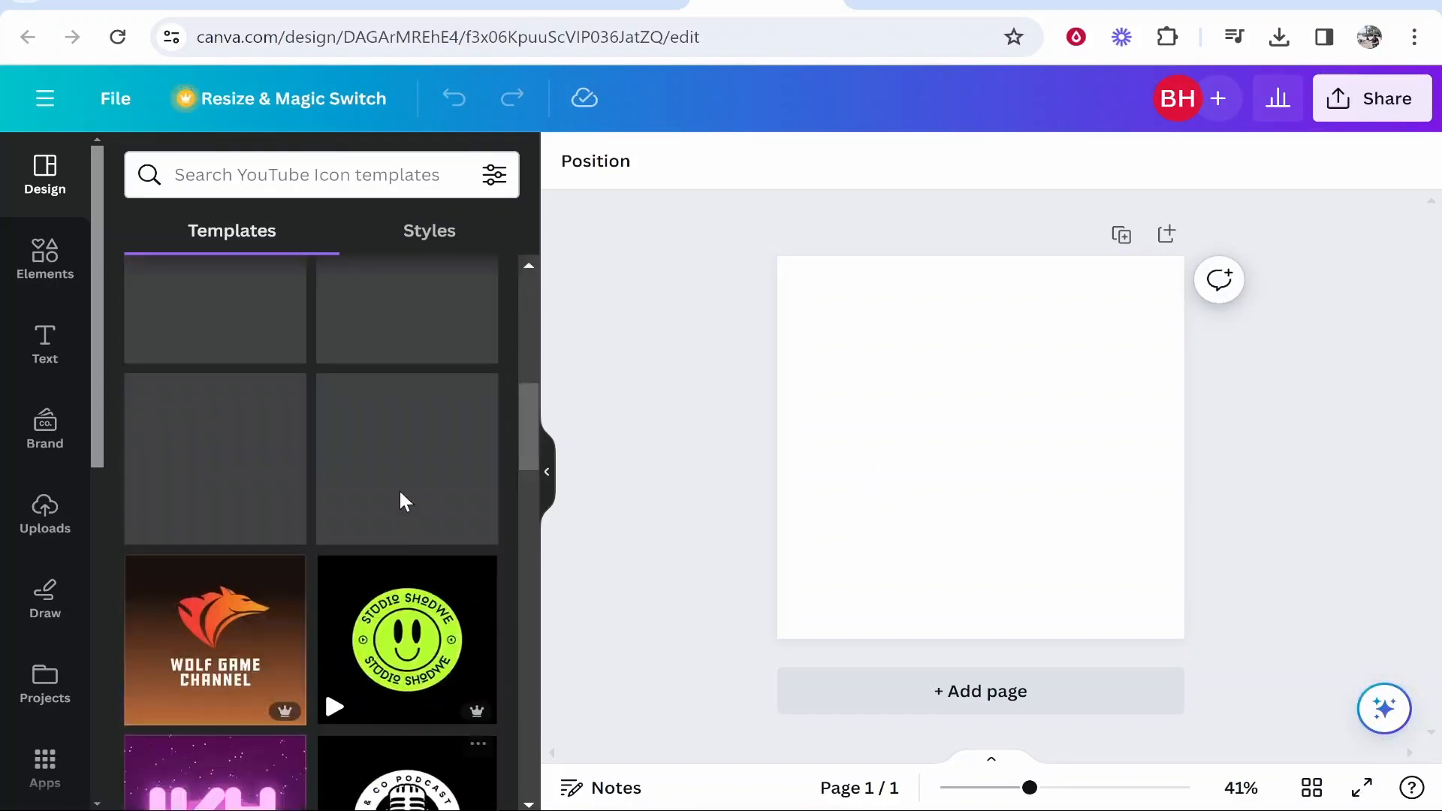
{"action": "scroll", "coordinate": [400, 495], "scroll_direction": "up", "scroll_amount": 1}
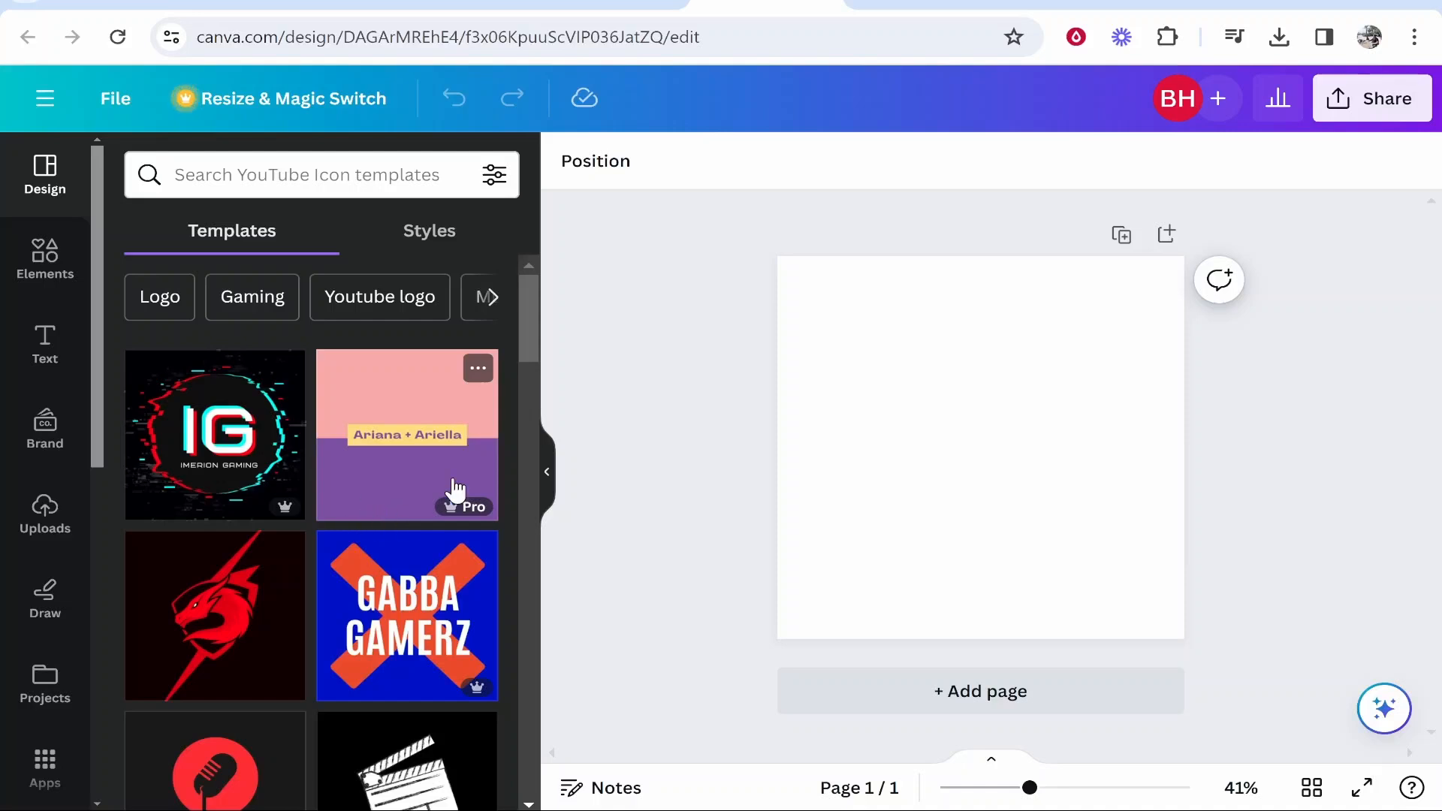
{"action": "mouse_move", "coordinate": [256, 509]}
{"action": "scroll", "coordinate": [299, 529], "scroll_direction": "down", "scroll_amount": 5}
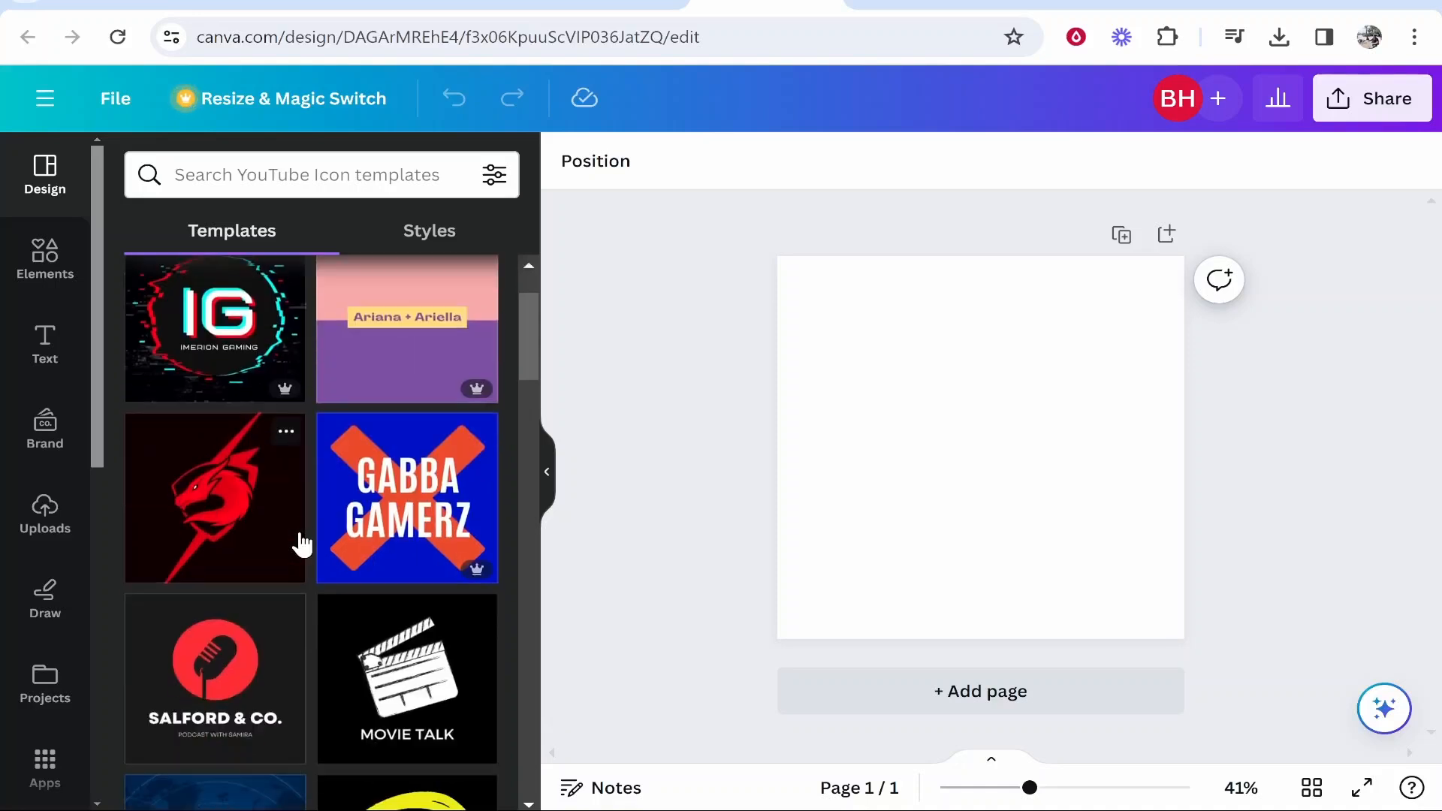
{"action": "scroll", "coordinate": [295, 534], "scroll_direction": "down", "scroll_amount": 3}
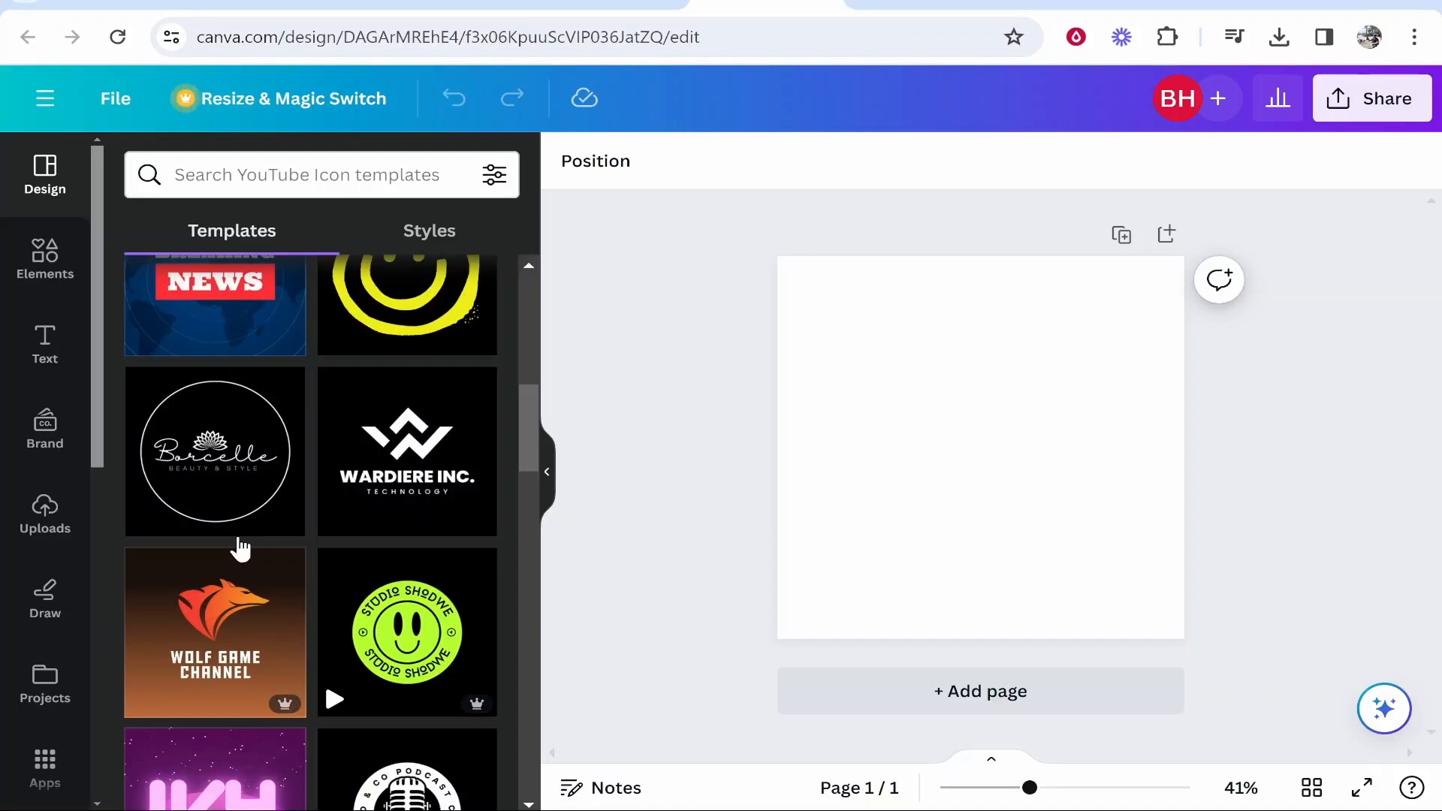
{"action": "scroll", "coordinate": [263, 556], "scroll_direction": "down", "scroll_amount": 3}
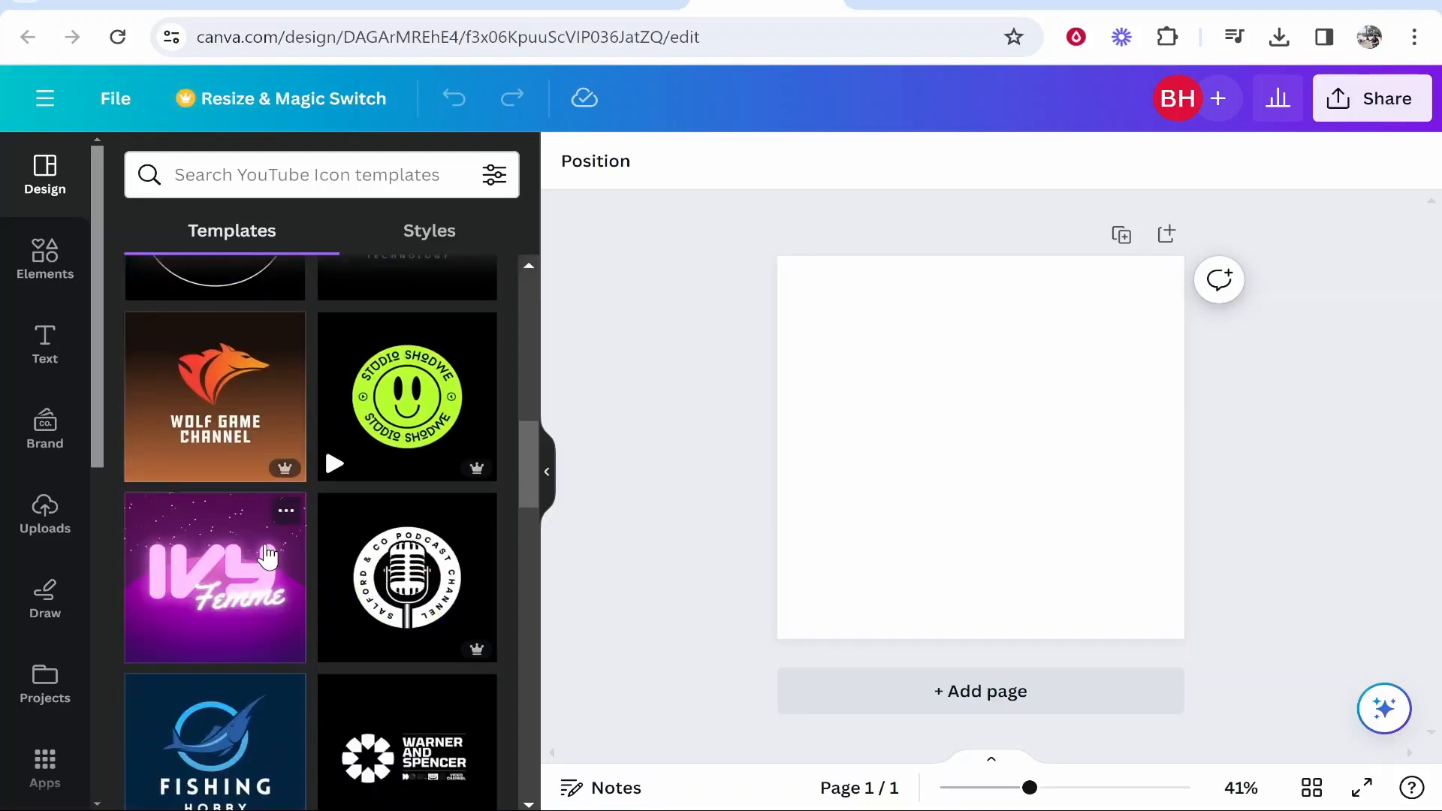
{"action": "scroll", "coordinate": [409, 588], "scroll_direction": "down", "scroll_amount": 4}
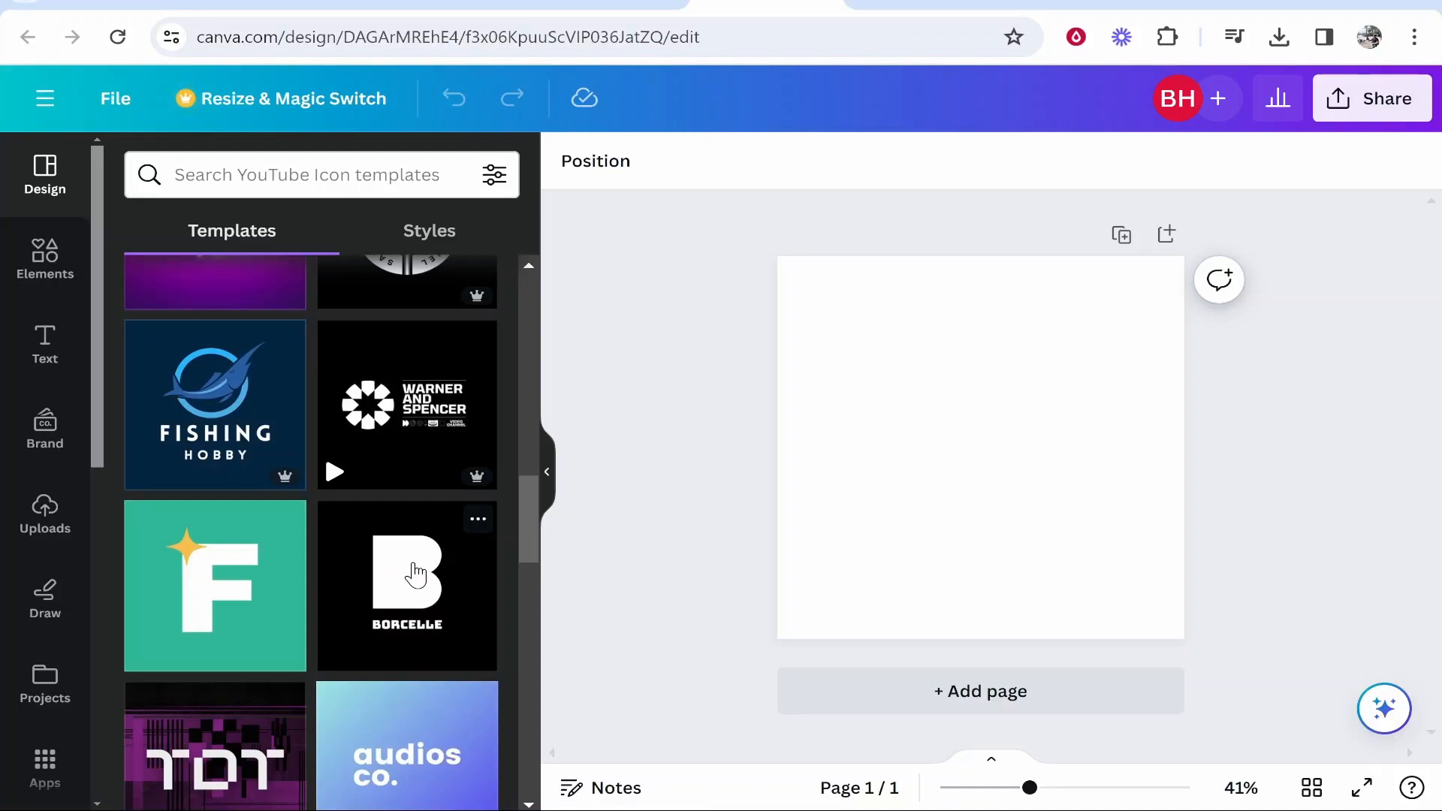
{"action": "scroll", "coordinate": [363, 573], "scroll_direction": "up", "scroll_amount": 4}
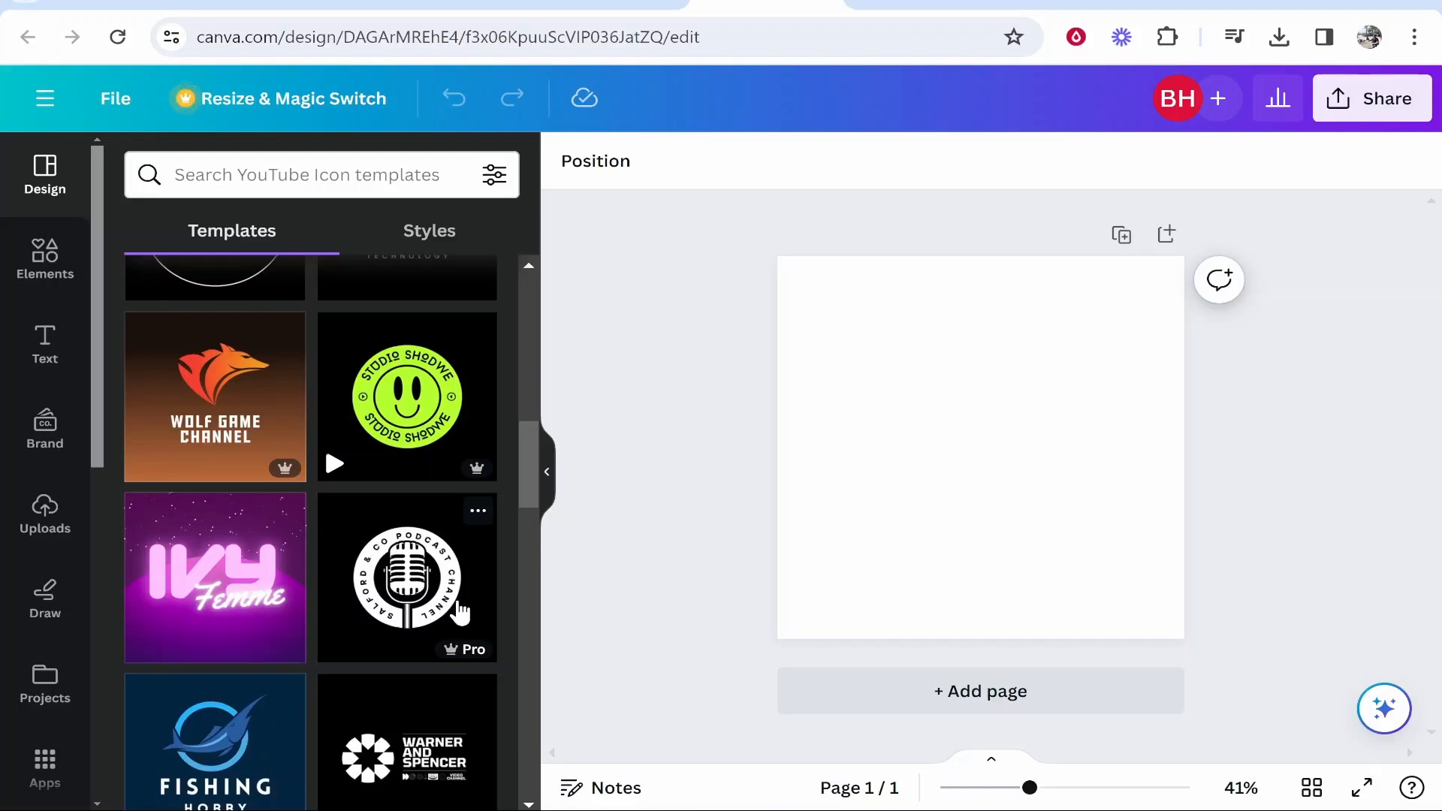
{"action": "scroll", "coordinate": [235, 573], "scroll_direction": "down", "scroll_amount": 4}
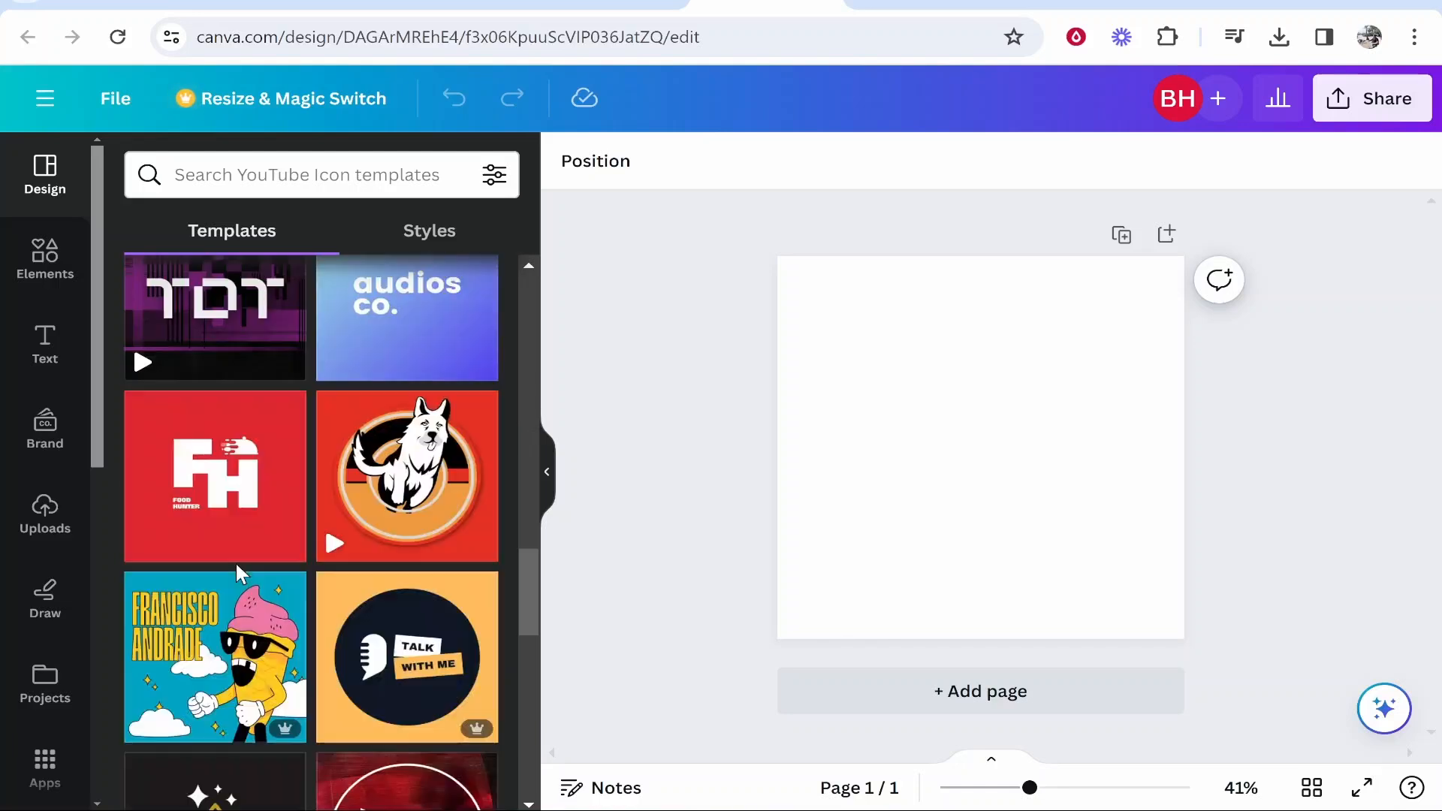
{"action": "scroll", "coordinate": [434, 466], "scroll_direction": "up", "scroll_amount": 1}
{"action": "scroll", "coordinate": [435, 466], "scroll_direction": "down", "scroll_amount": 6}
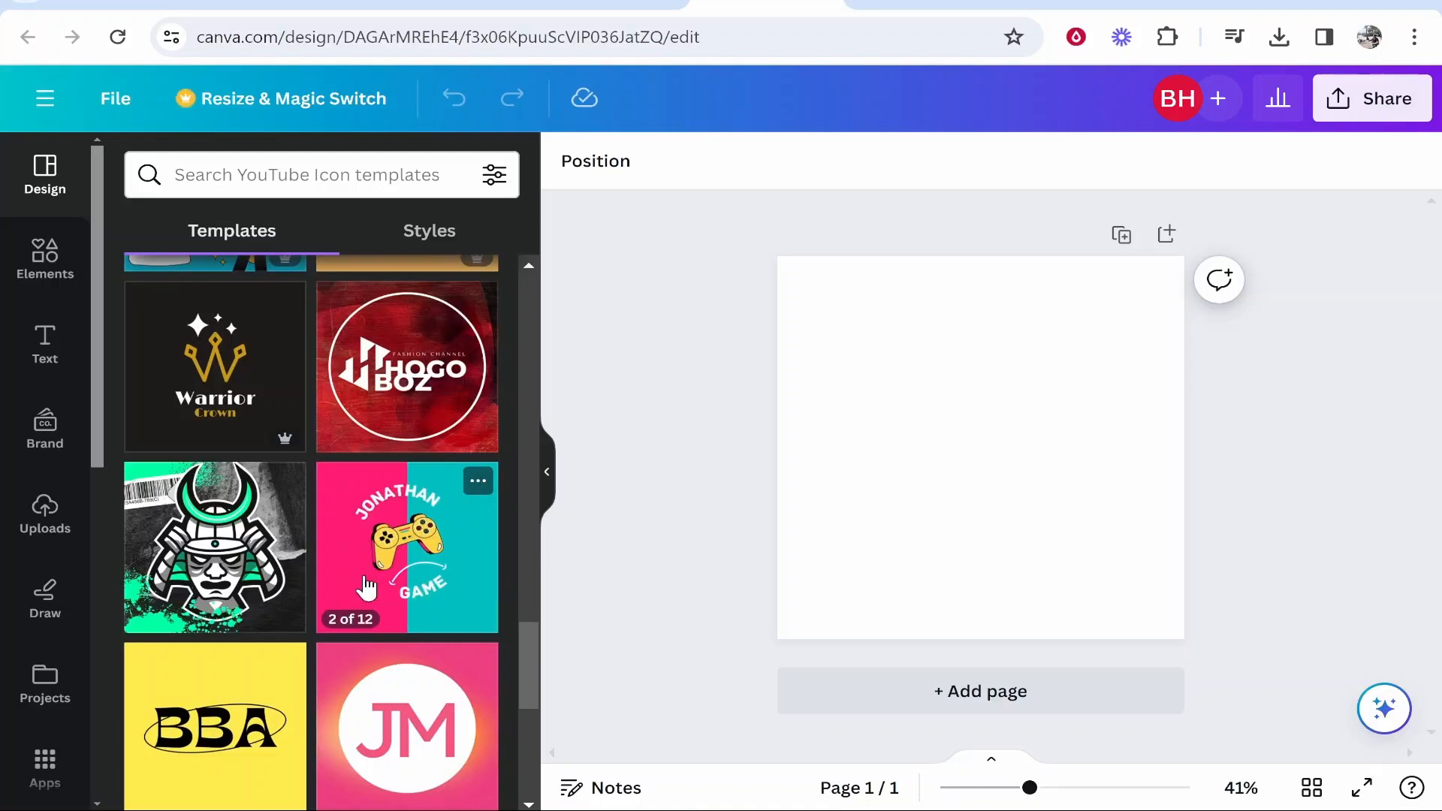
Open the Pink Blue Game template set and apply the blue-grey music channel logo from its similar designs to the blank page
{"action": "left_click", "coordinate": [395, 552]}
{"action": "scroll", "coordinate": [225, 594], "scroll_direction": "down", "scroll_amount": 5}
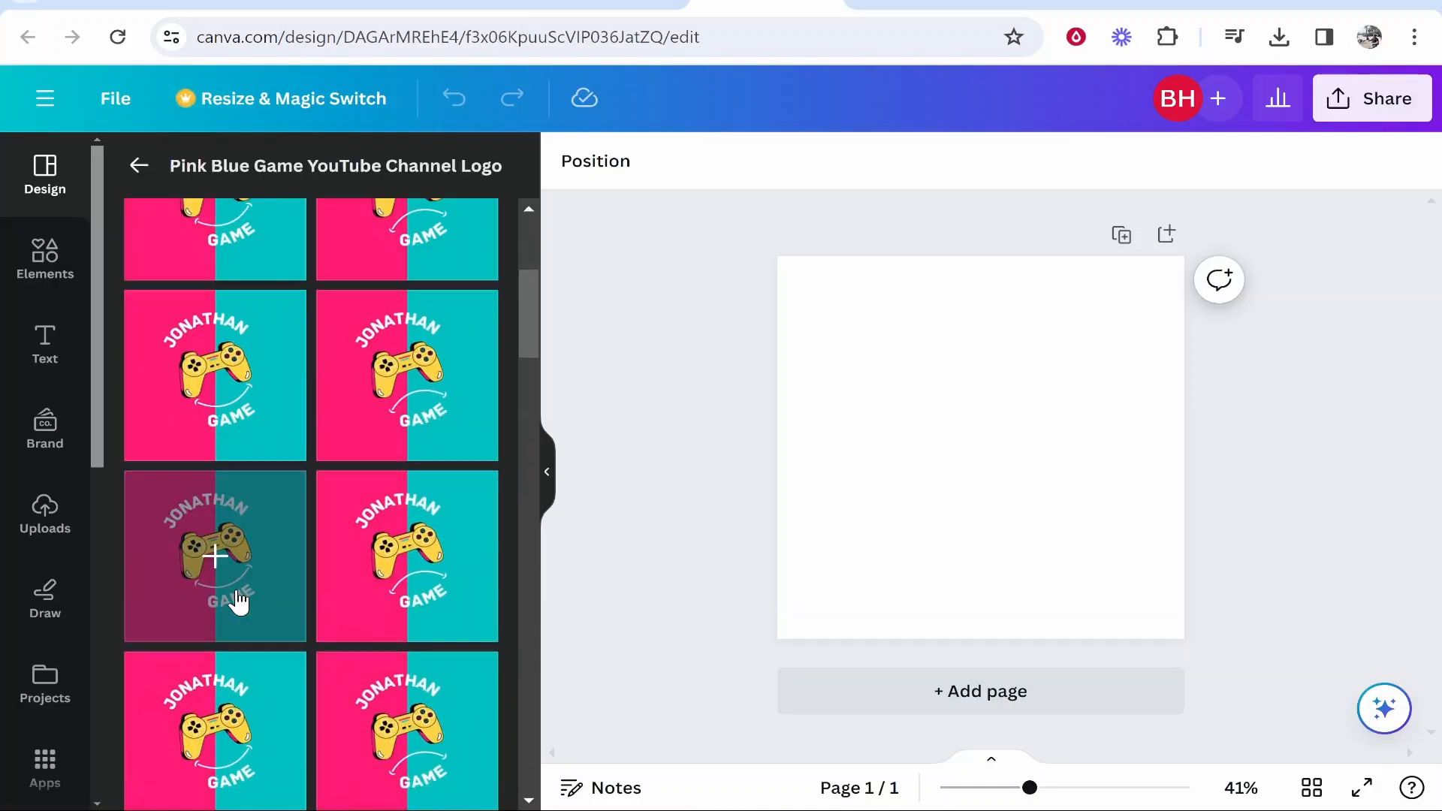
{"action": "scroll", "coordinate": [238, 601], "scroll_direction": "down", "scroll_amount": 8}
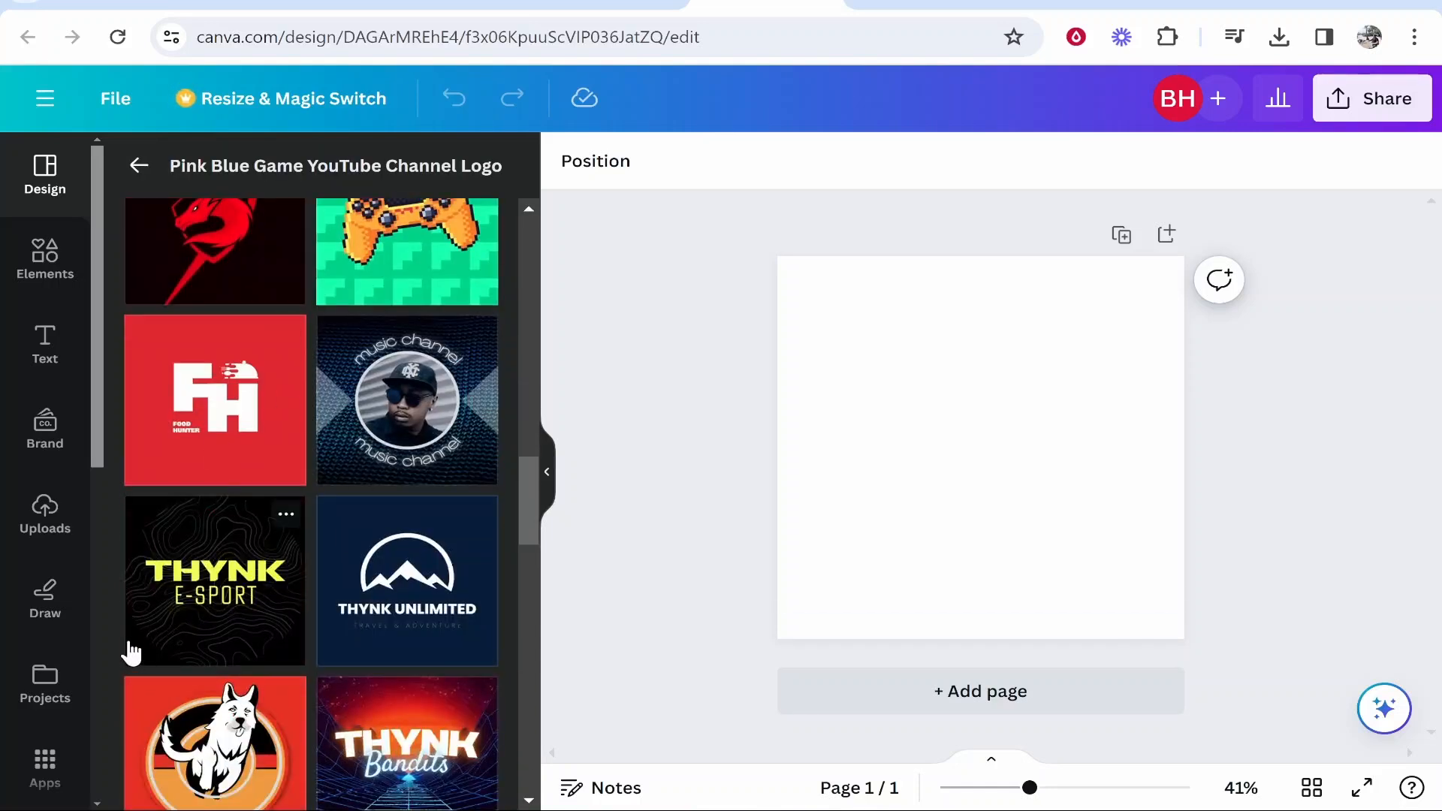
{"action": "scroll", "coordinate": [346, 409], "scroll_direction": "up", "scroll_amount": 2}
{"action": "scroll", "coordinate": [353, 420], "scroll_direction": "up", "scroll_amount": 5}
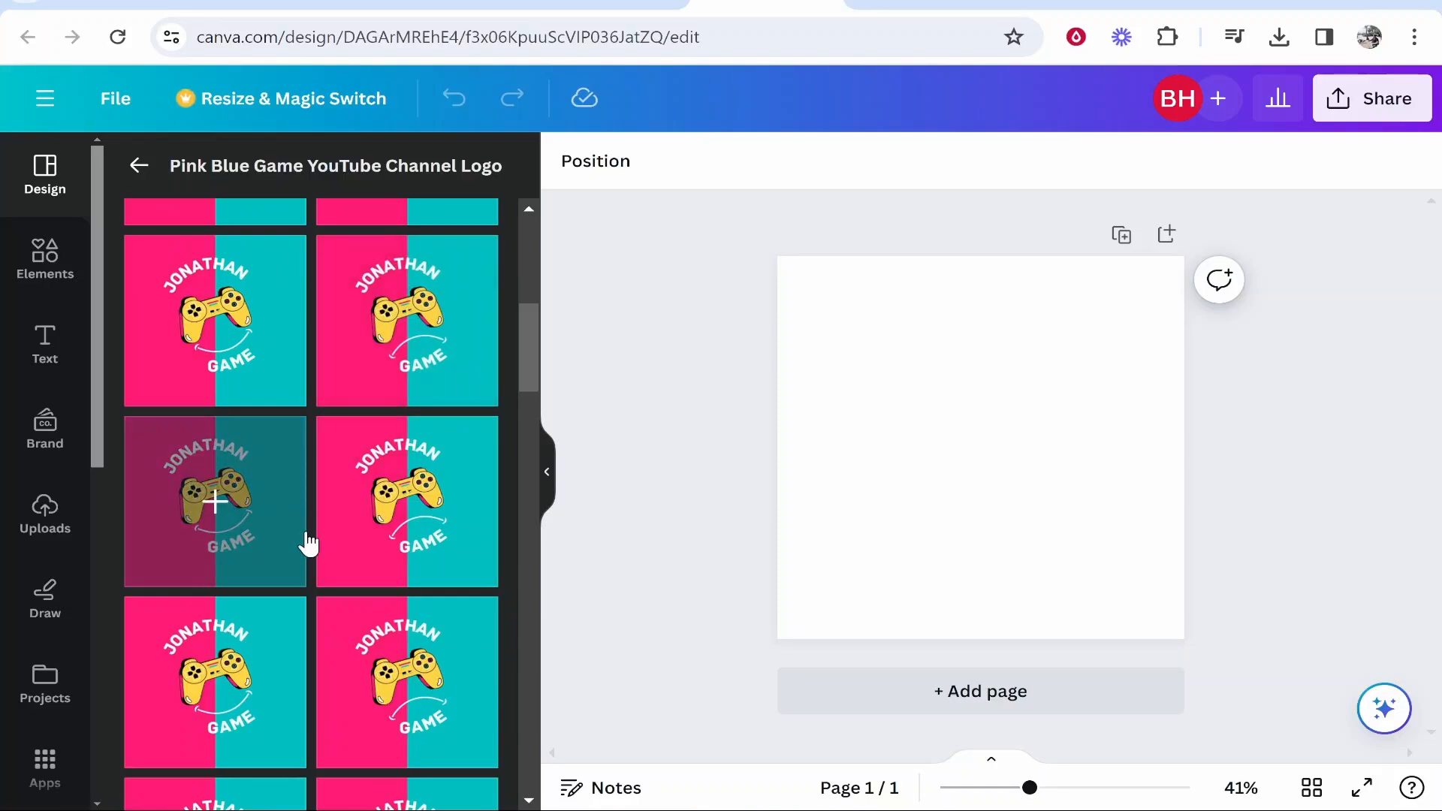
{"action": "scroll", "coordinate": [309, 529], "scroll_direction": "down", "scroll_amount": 2}
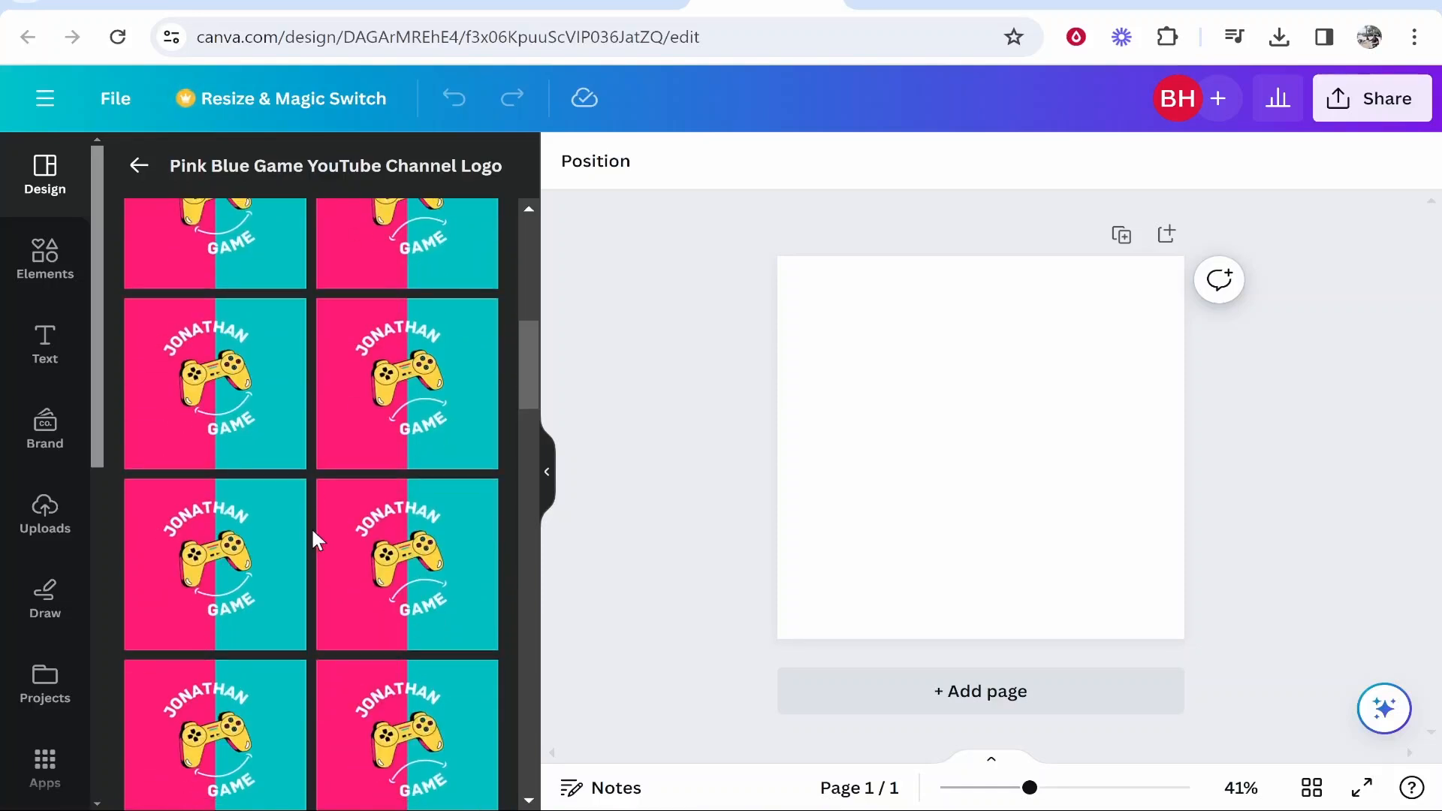
{"action": "scroll", "coordinate": [311, 526], "scroll_direction": "down", "scroll_amount": 3}
{"action": "scroll", "coordinate": [323, 542], "scroll_direction": "down", "scroll_amount": 3}
{"action": "scroll", "coordinate": [277, 502], "scroll_direction": "down", "scroll_amount": 2}
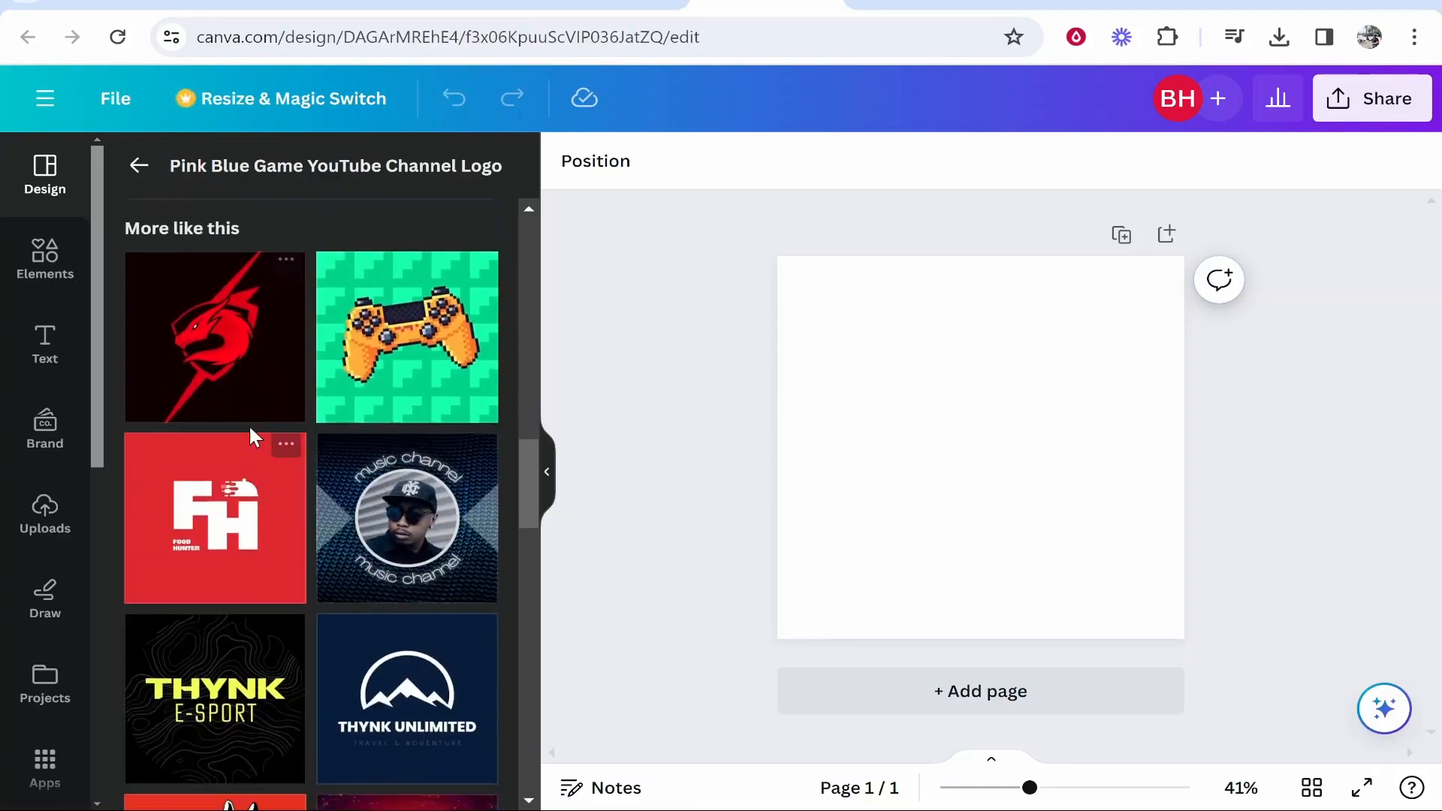
{"action": "scroll", "coordinate": [338, 601], "scroll_direction": "down", "scroll_amount": 2}
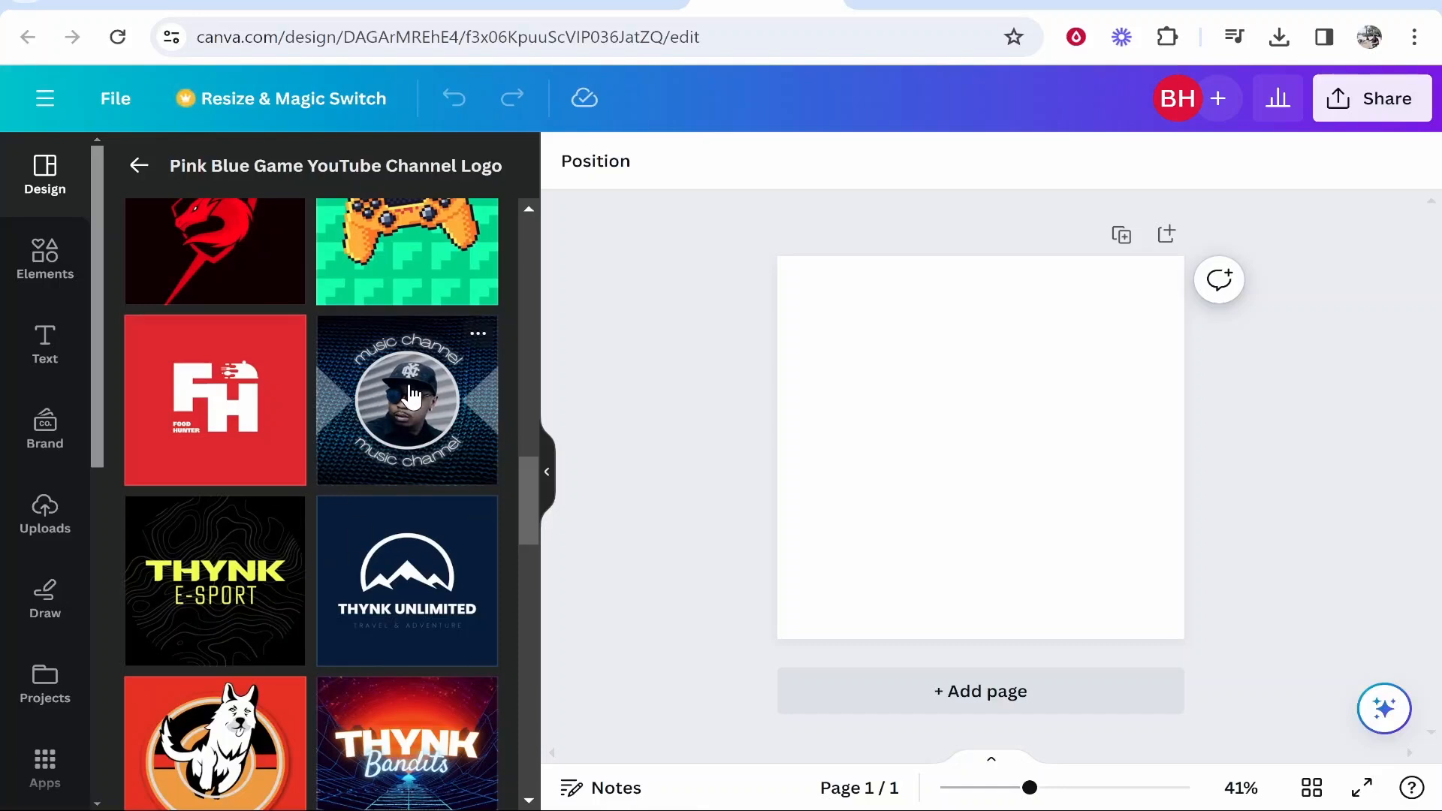
{"action": "scroll", "coordinate": [412, 392], "scroll_direction": "down", "scroll_amount": 2}
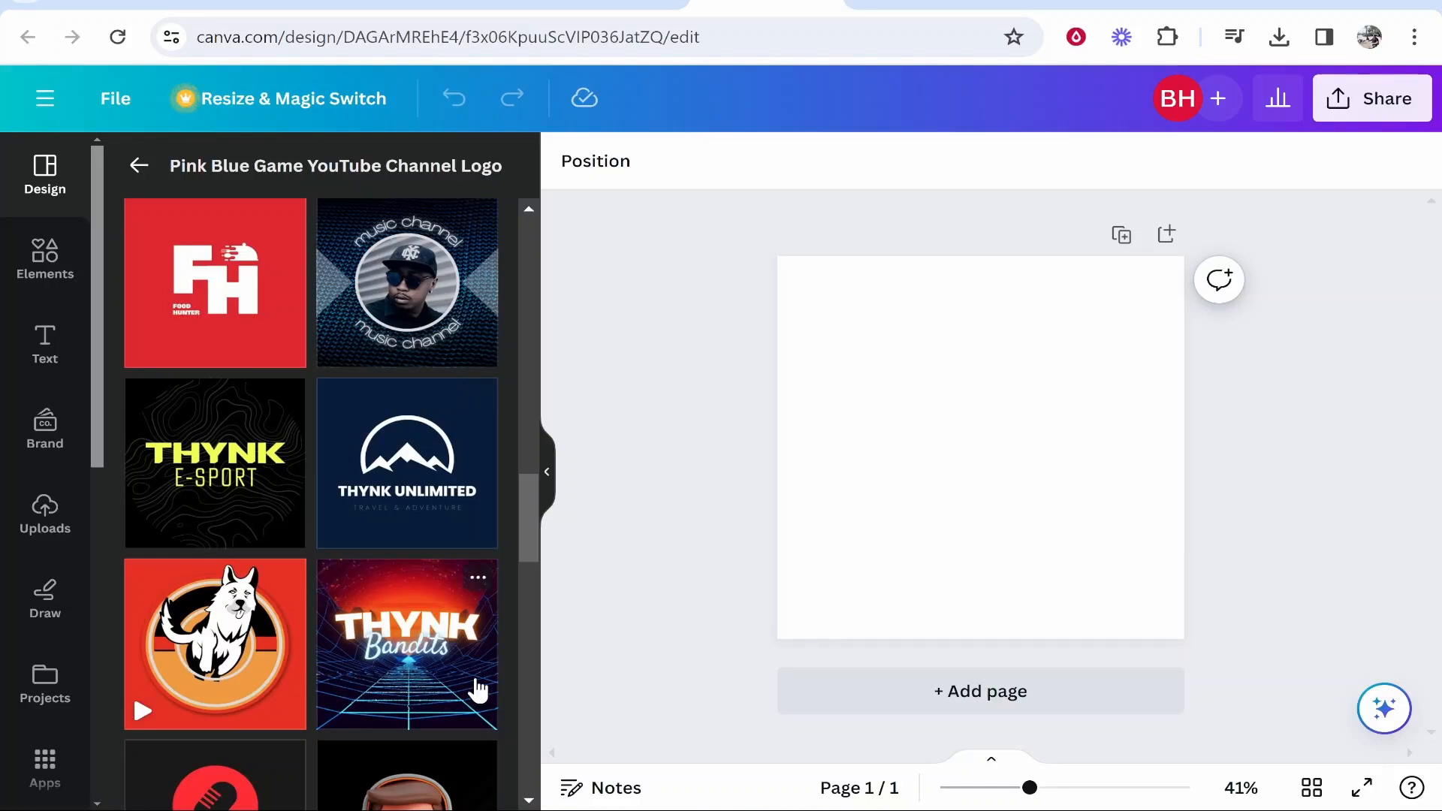
{"action": "left_click", "coordinate": [408, 308]}
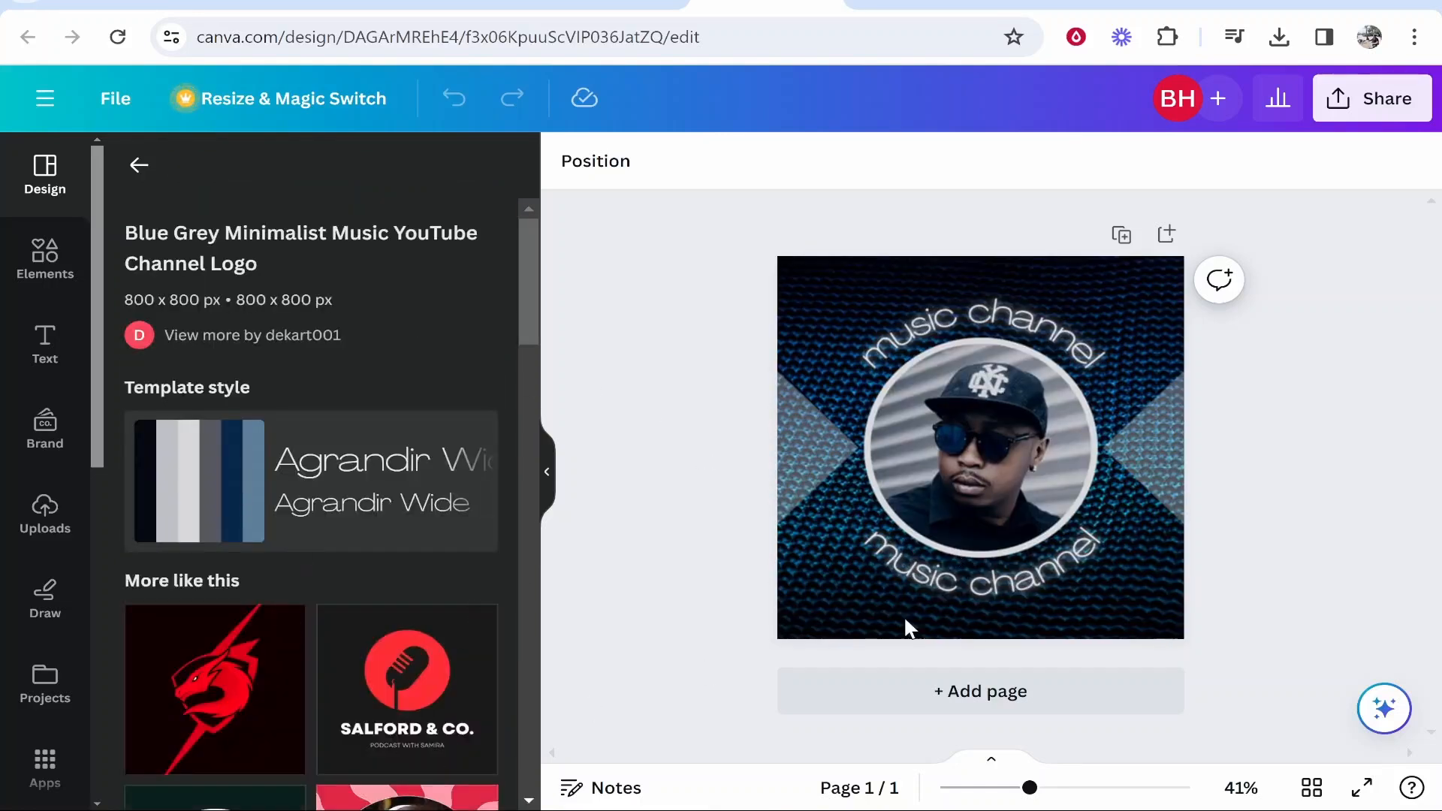
Select the background, the side triangle, the round portrait and the lower curved text in turn to examine the logo's editable elements
{"action": "left_click", "coordinate": [903, 383]}
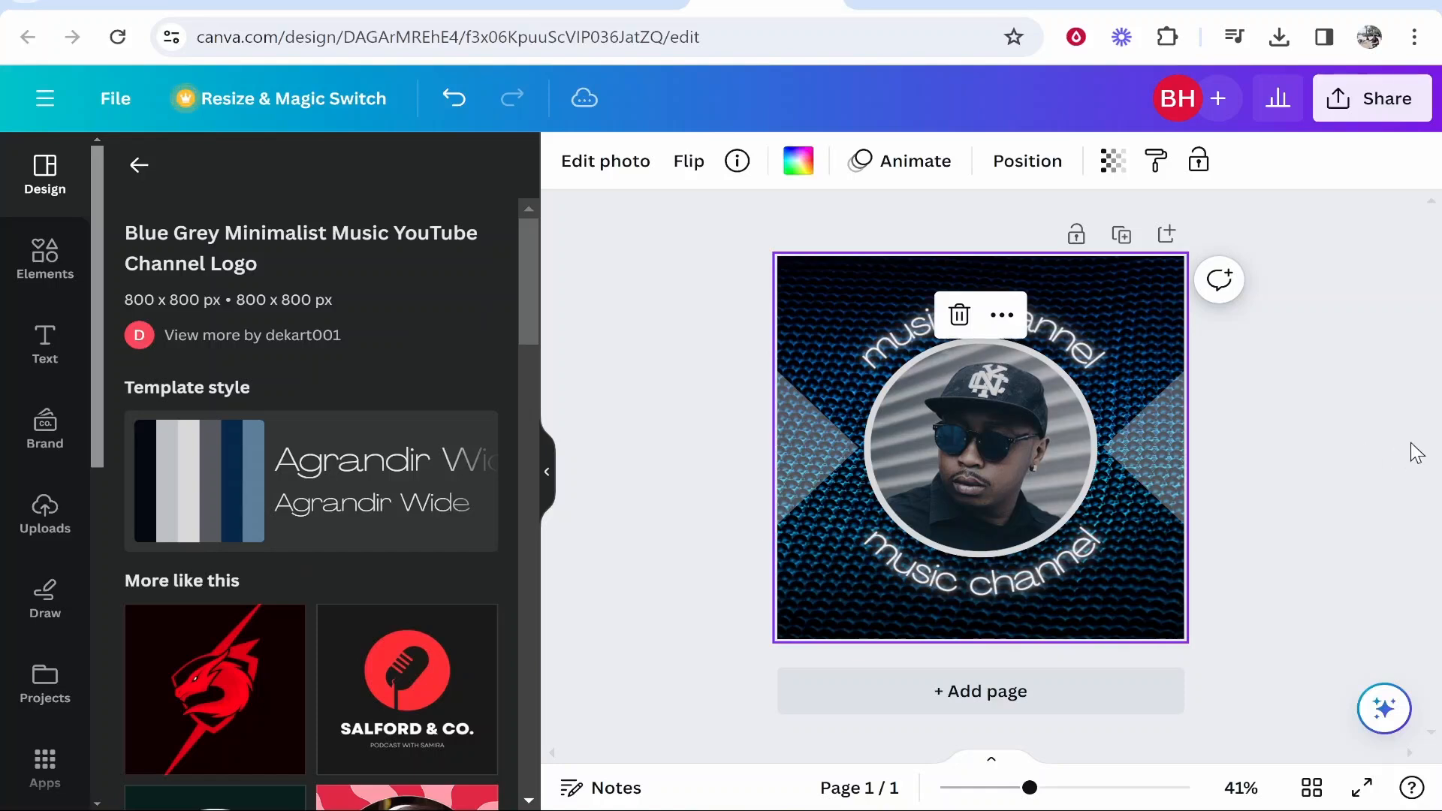
{"action": "left_click", "coordinate": [1148, 539]}
{"action": "left_click", "coordinate": [1155, 455]}
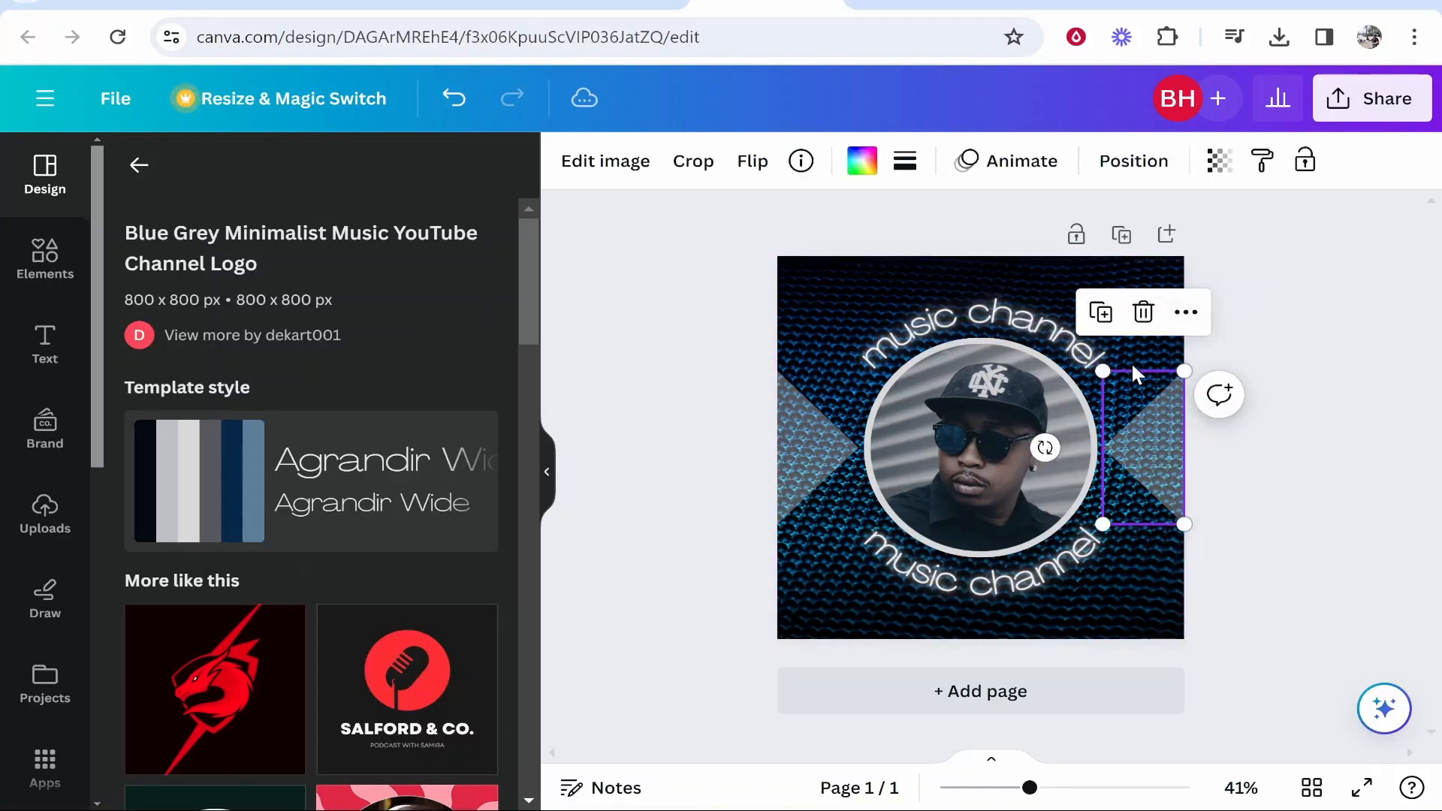
{"action": "left_click", "coordinate": [971, 275]}
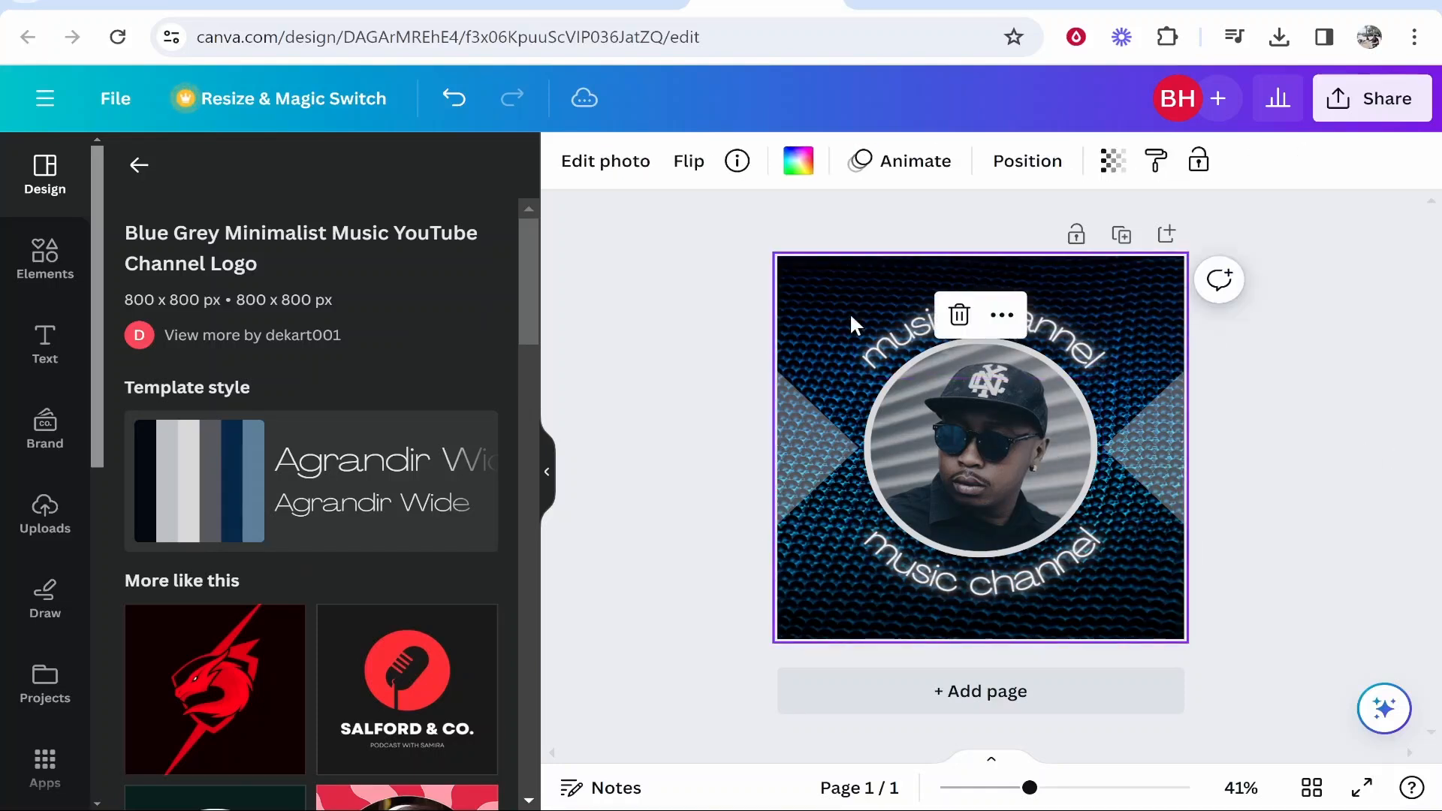
{"action": "left_click", "coordinate": [928, 426]}
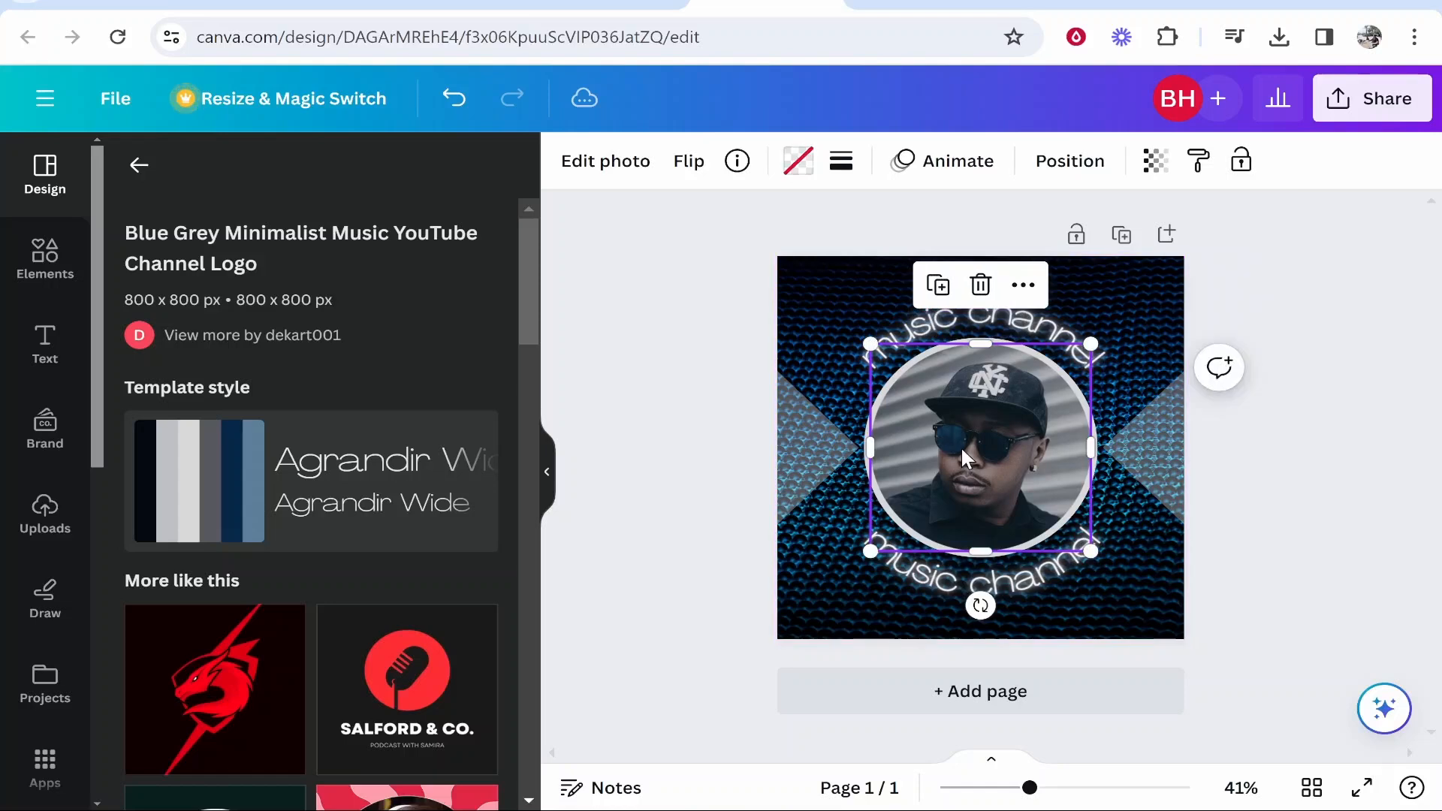
{"action": "left_click", "coordinate": [912, 566]}
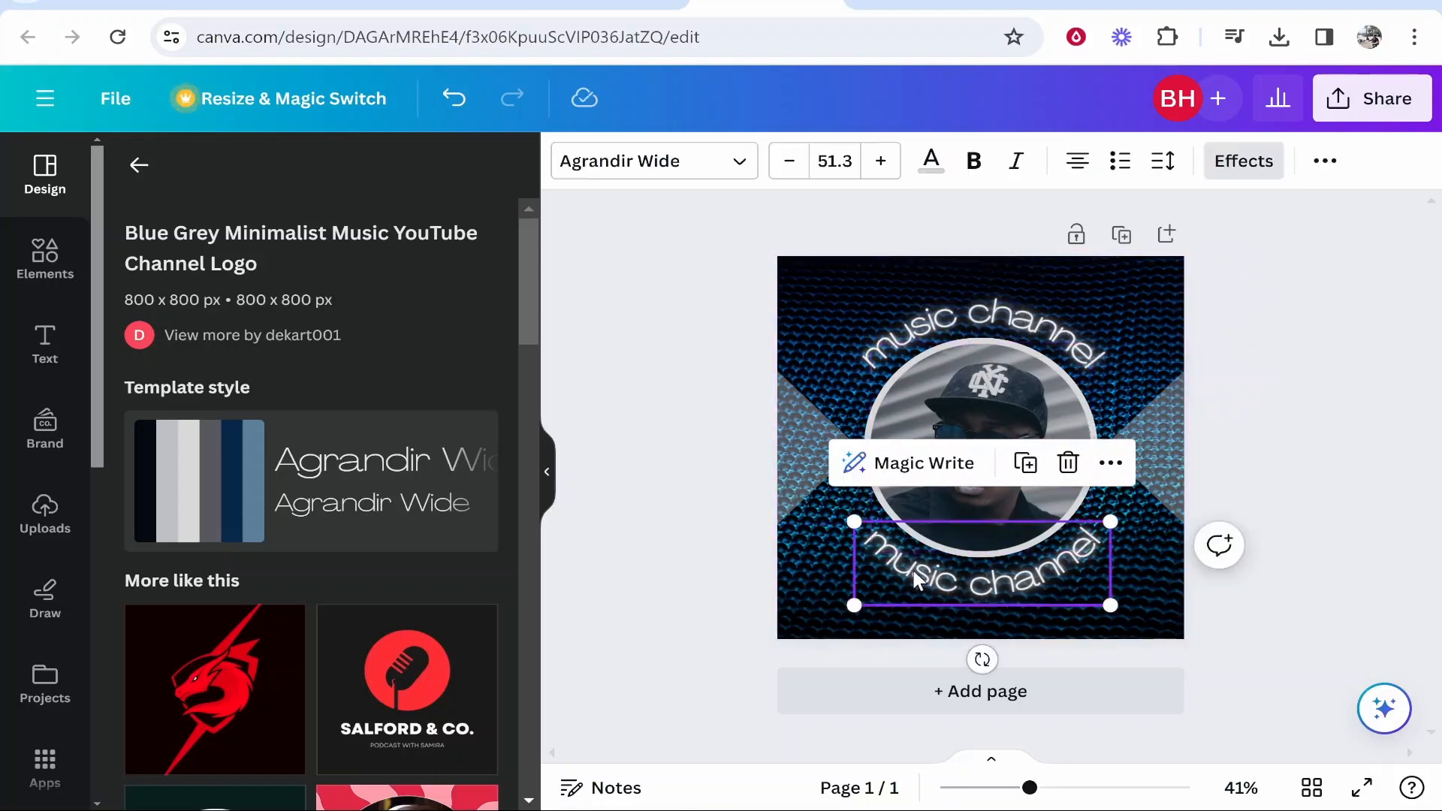
Replace the upper curved "music channel" text with "KnowledgeBase"
{"action": "double_click", "coordinate": [939, 314]}
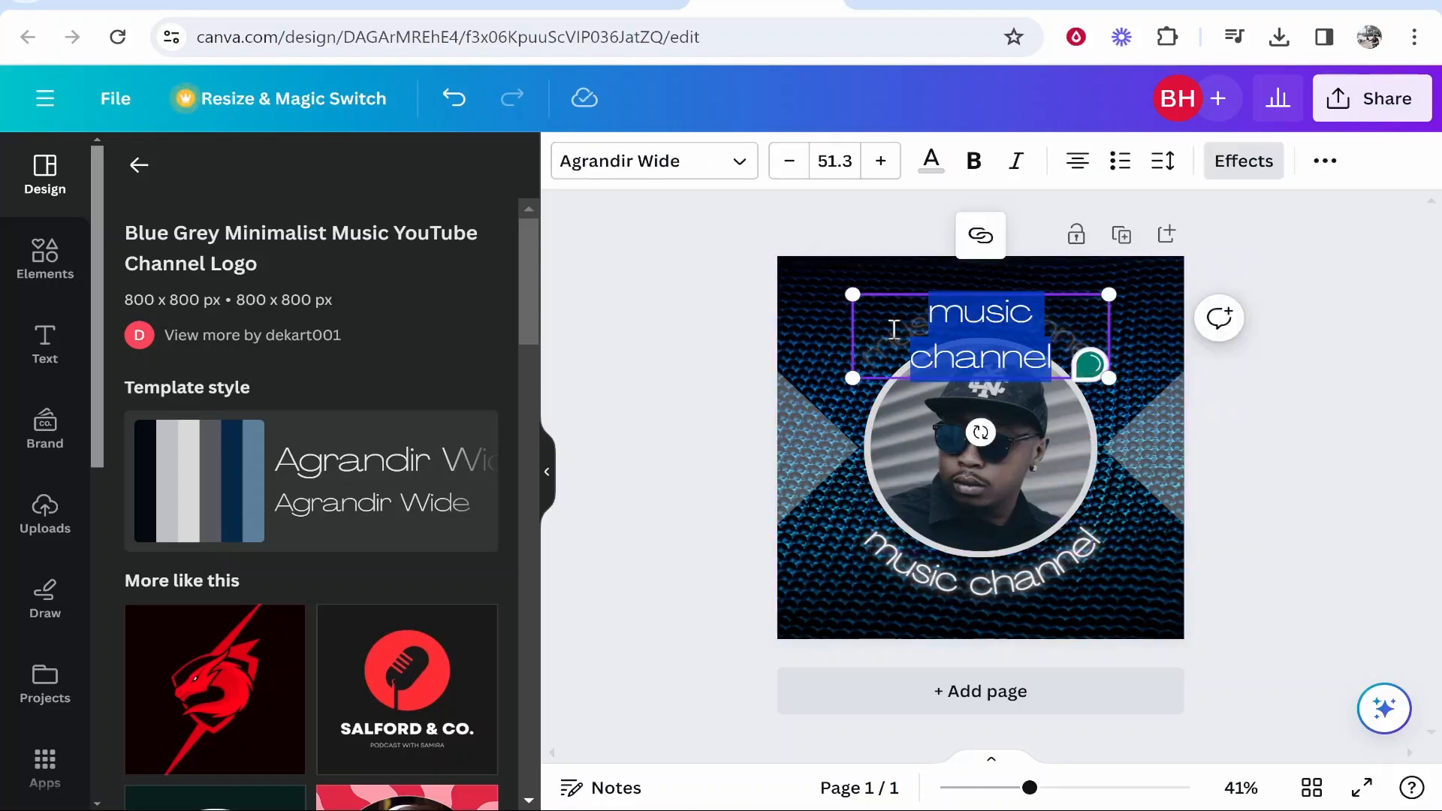
{"action": "left_click", "coordinate": [804, 377]}
{"action": "double_click", "coordinate": [1092, 332]}
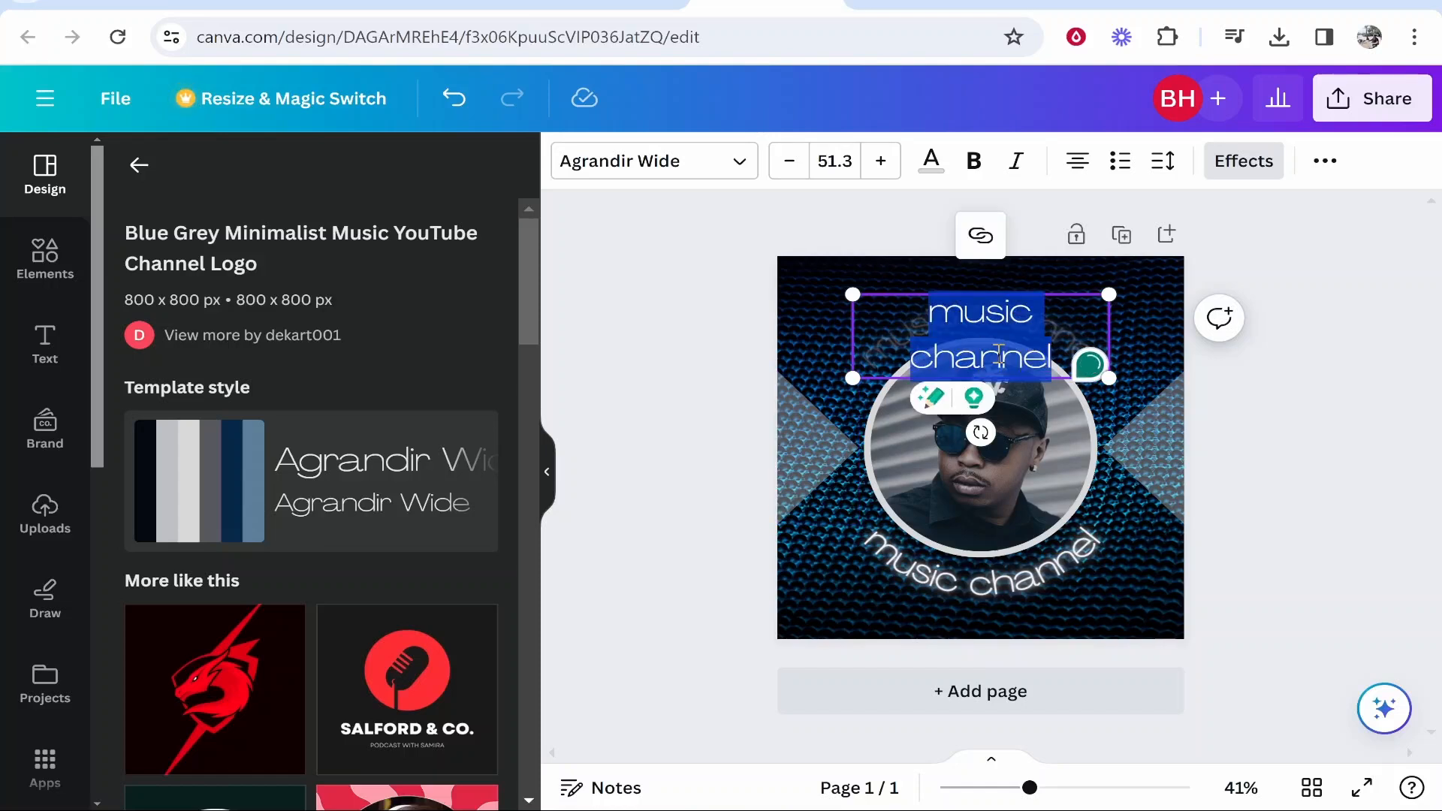
{"action": "key", "text": "BackSpace"}
{"action": "left_click", "coordinate": [997, 359]}
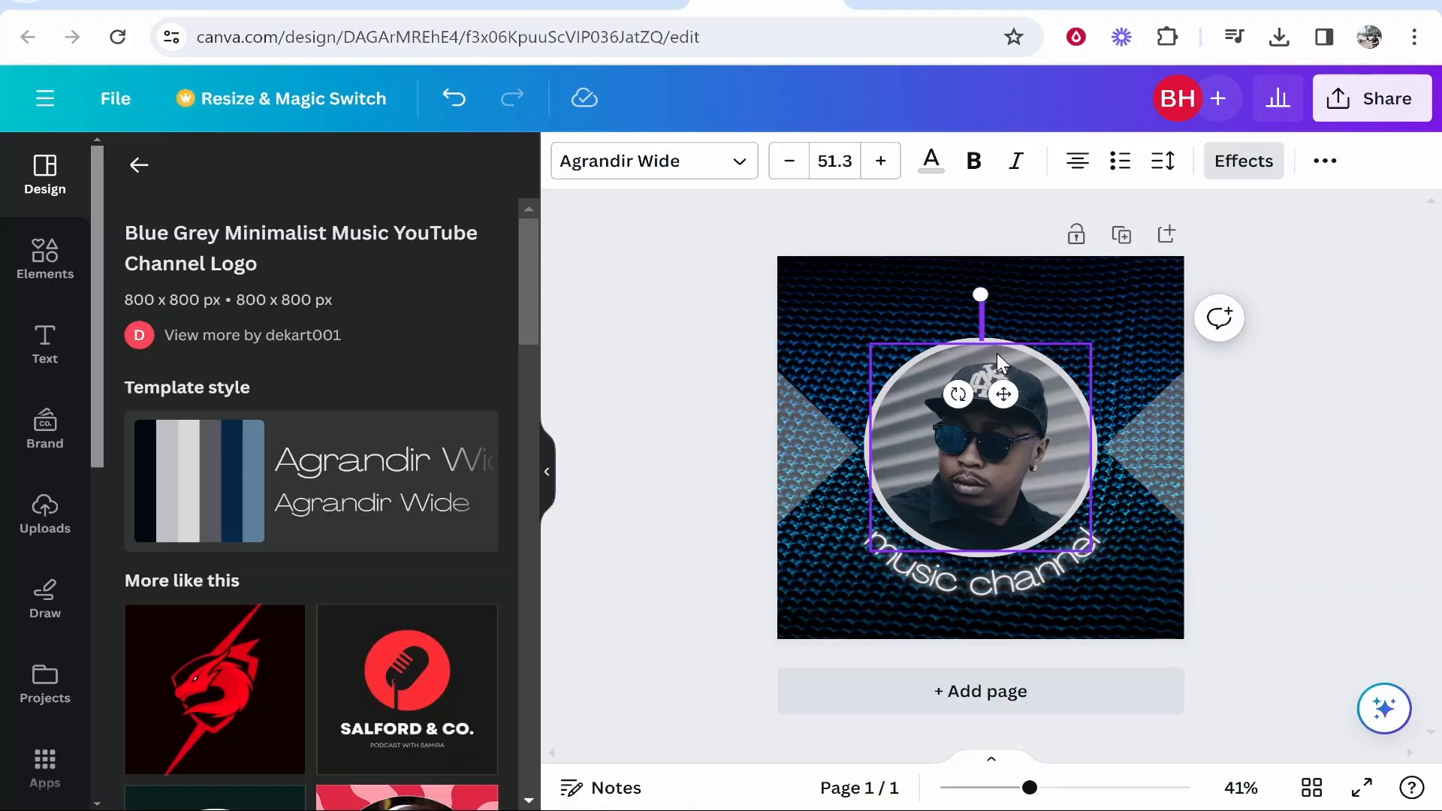
{"action": "type", "text": "Kn"}
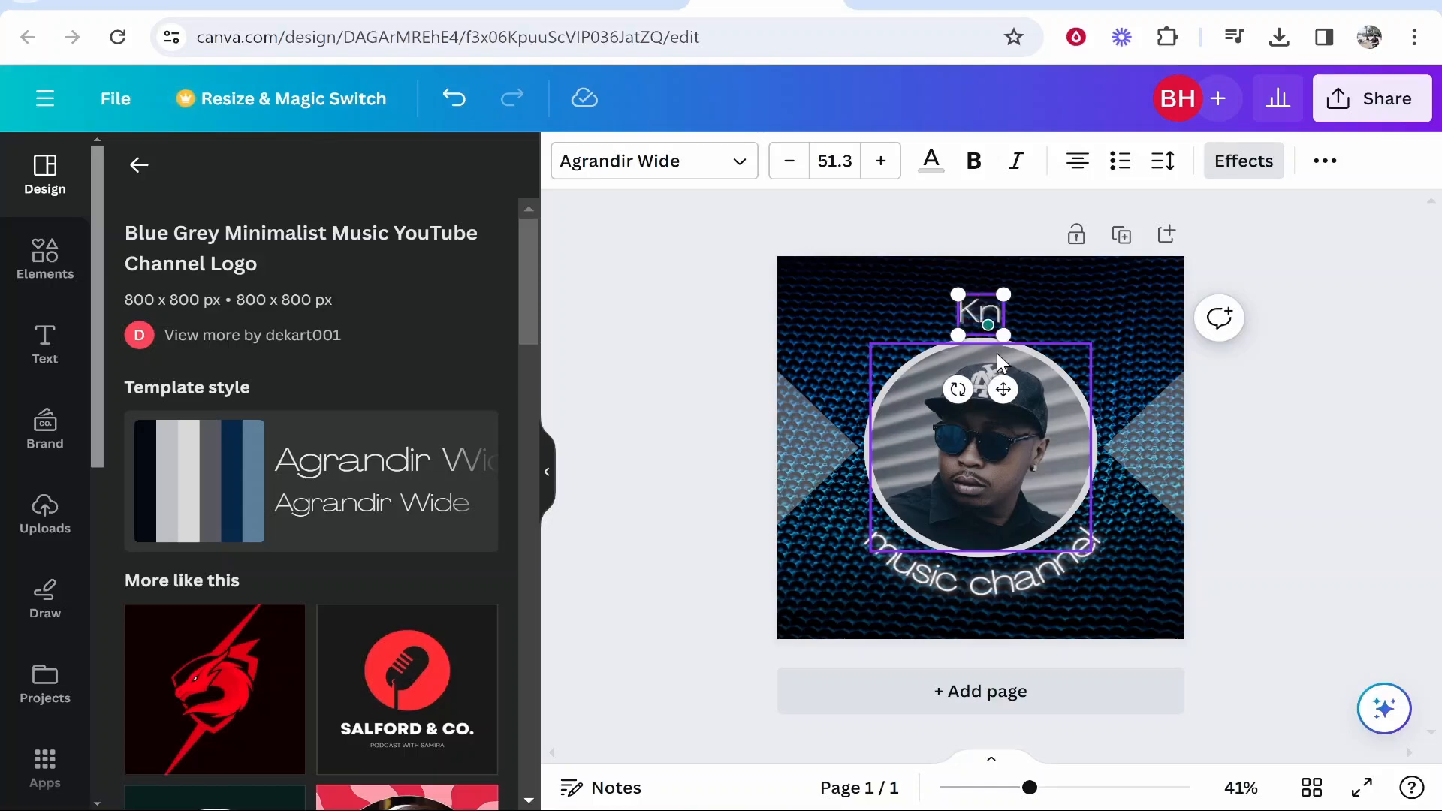
{"action": "type", "text": "owledgeBase"}
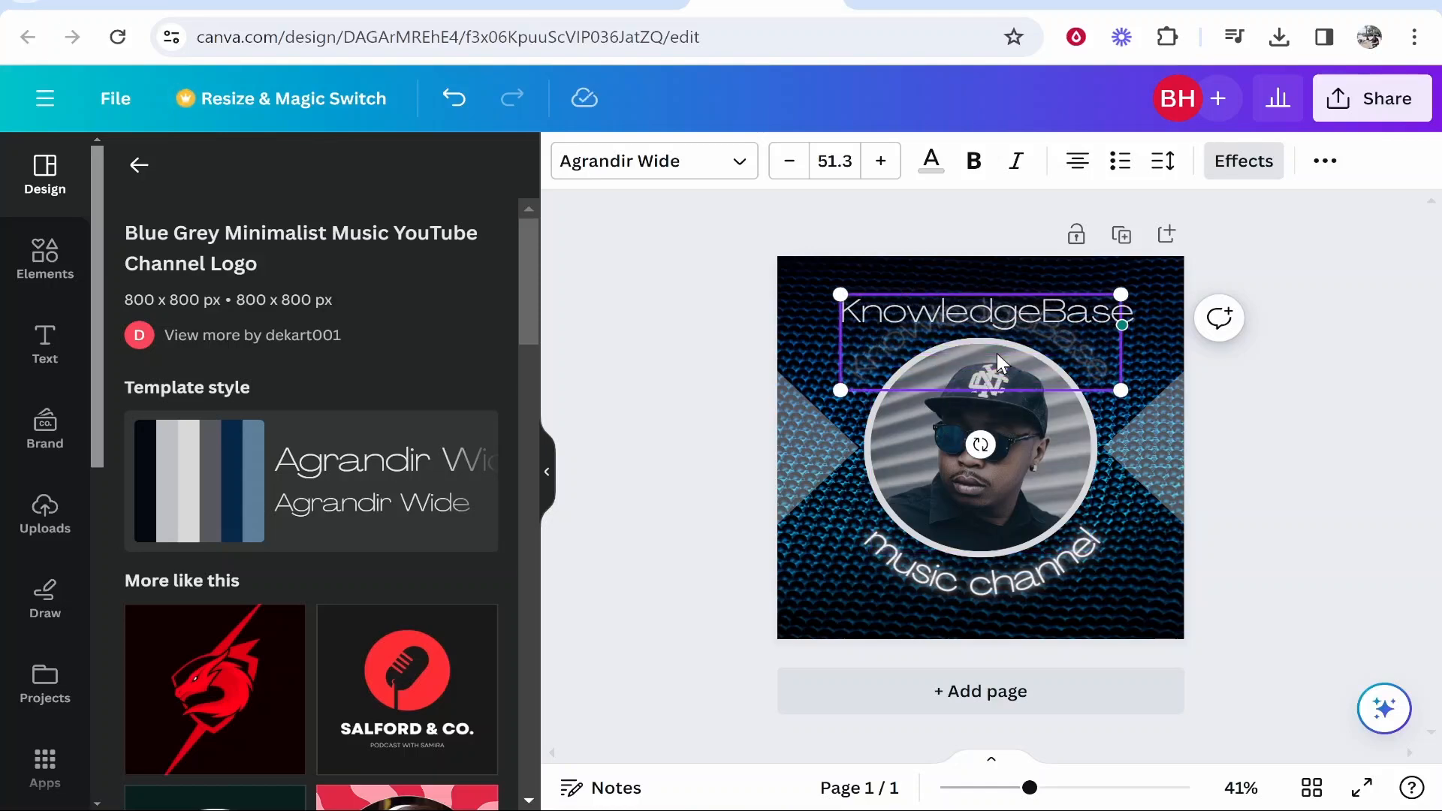
{"action": "left_click", "coordinate": [1268, 381]}
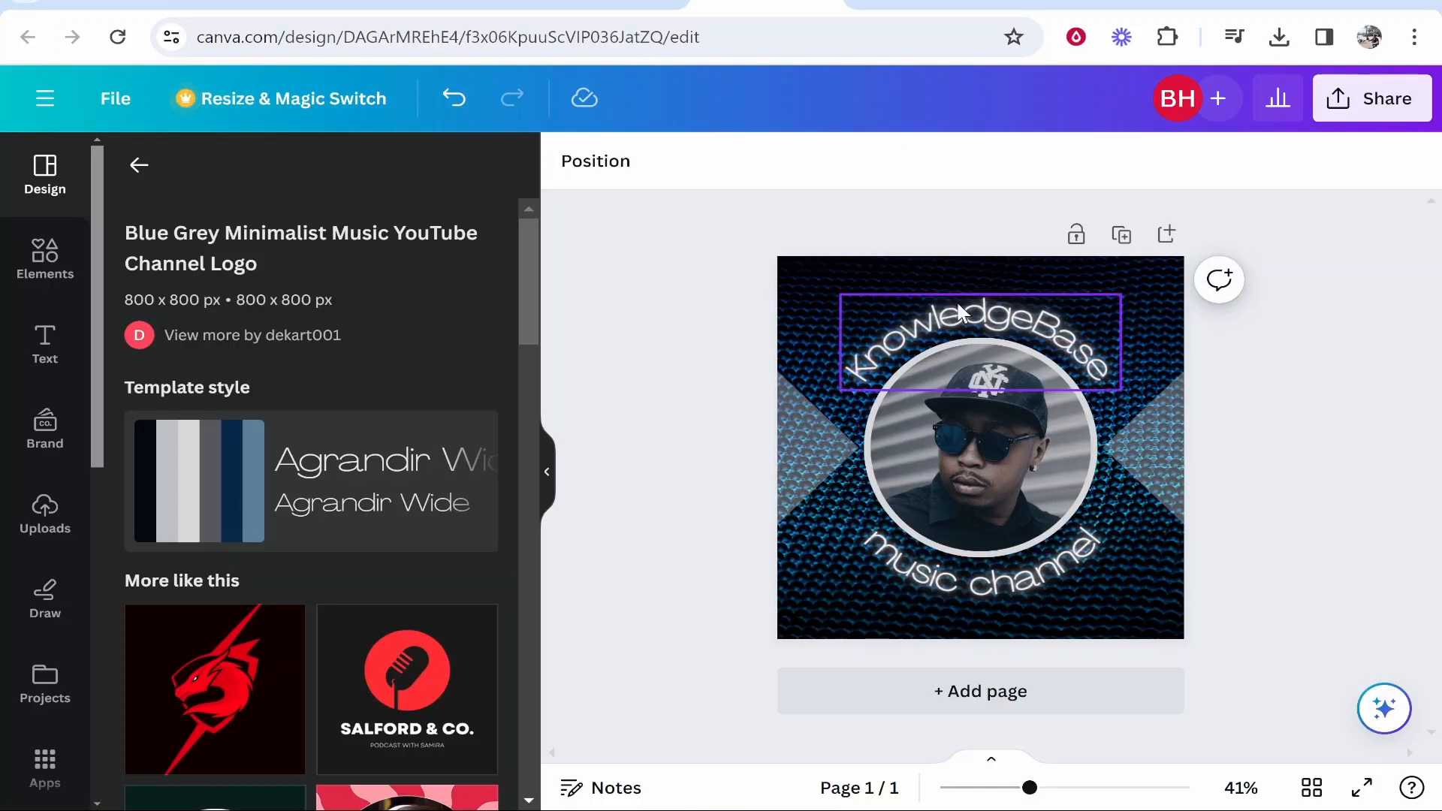
Replace the lower curved "music channel" text with "Gardening"
{"action": "double_click", "coordinate": [1053, 583]}
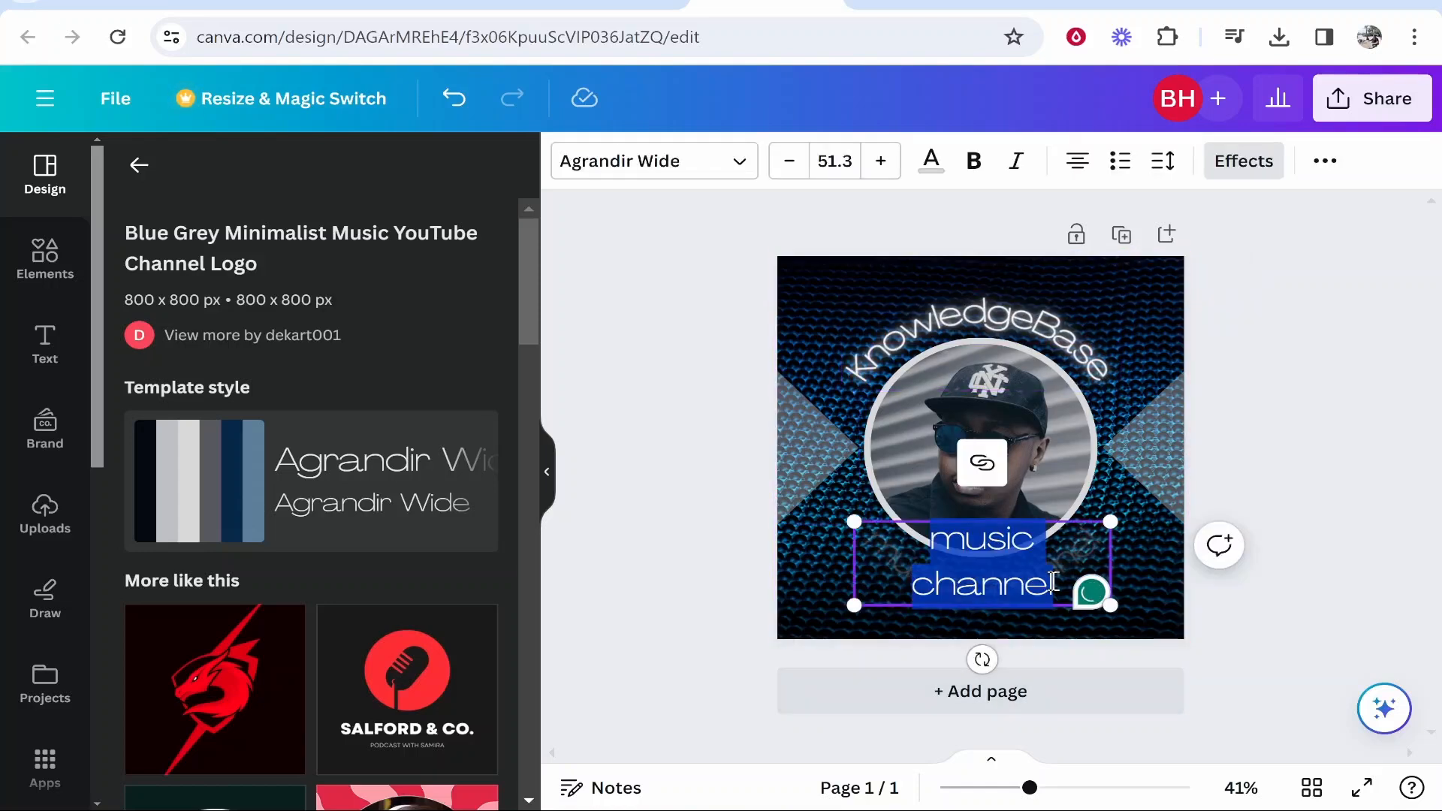
{"action": "type", "text": "Gar"}
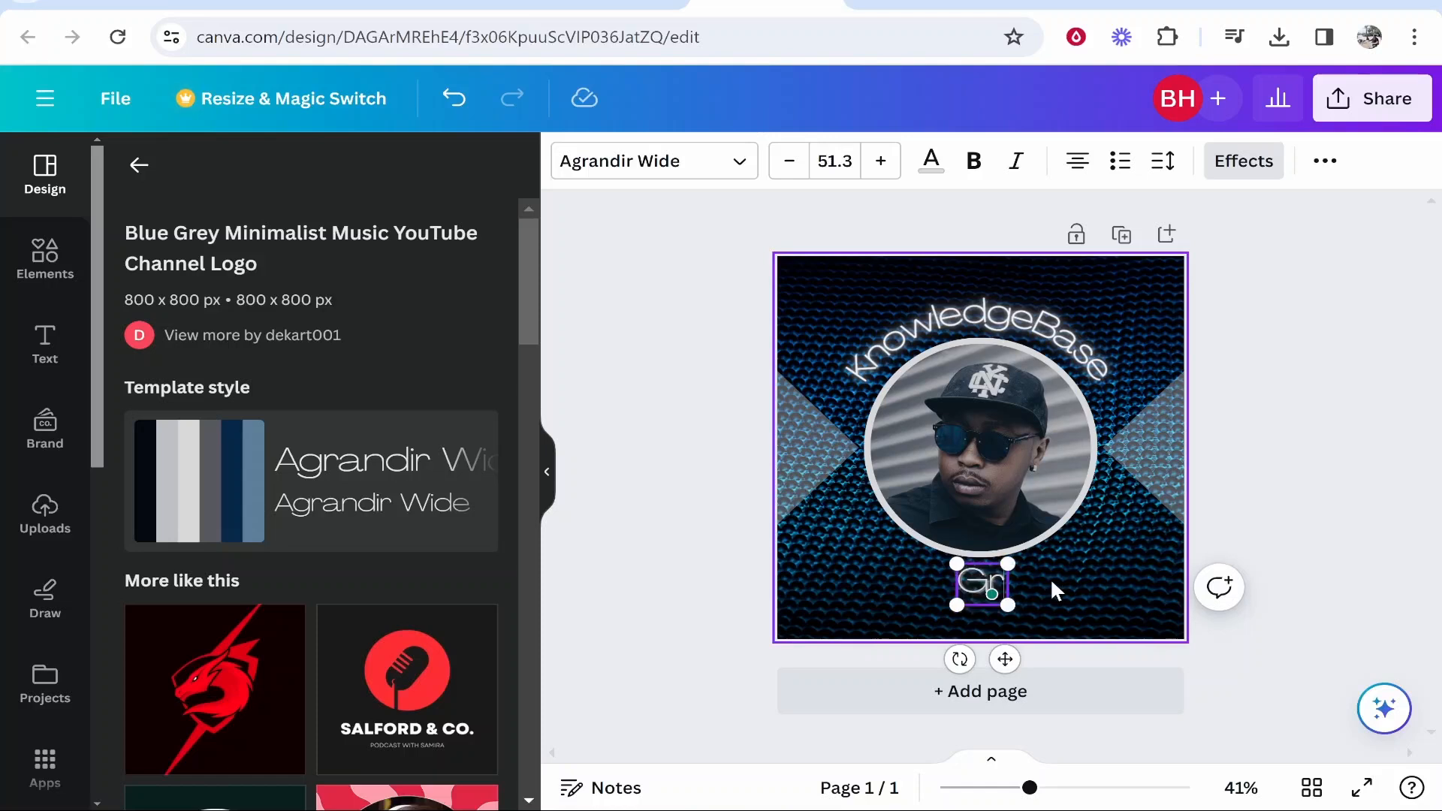
{"action": "type", "text": "dening"}
{"action": "left_click", "coordinate": [1049, 586]}
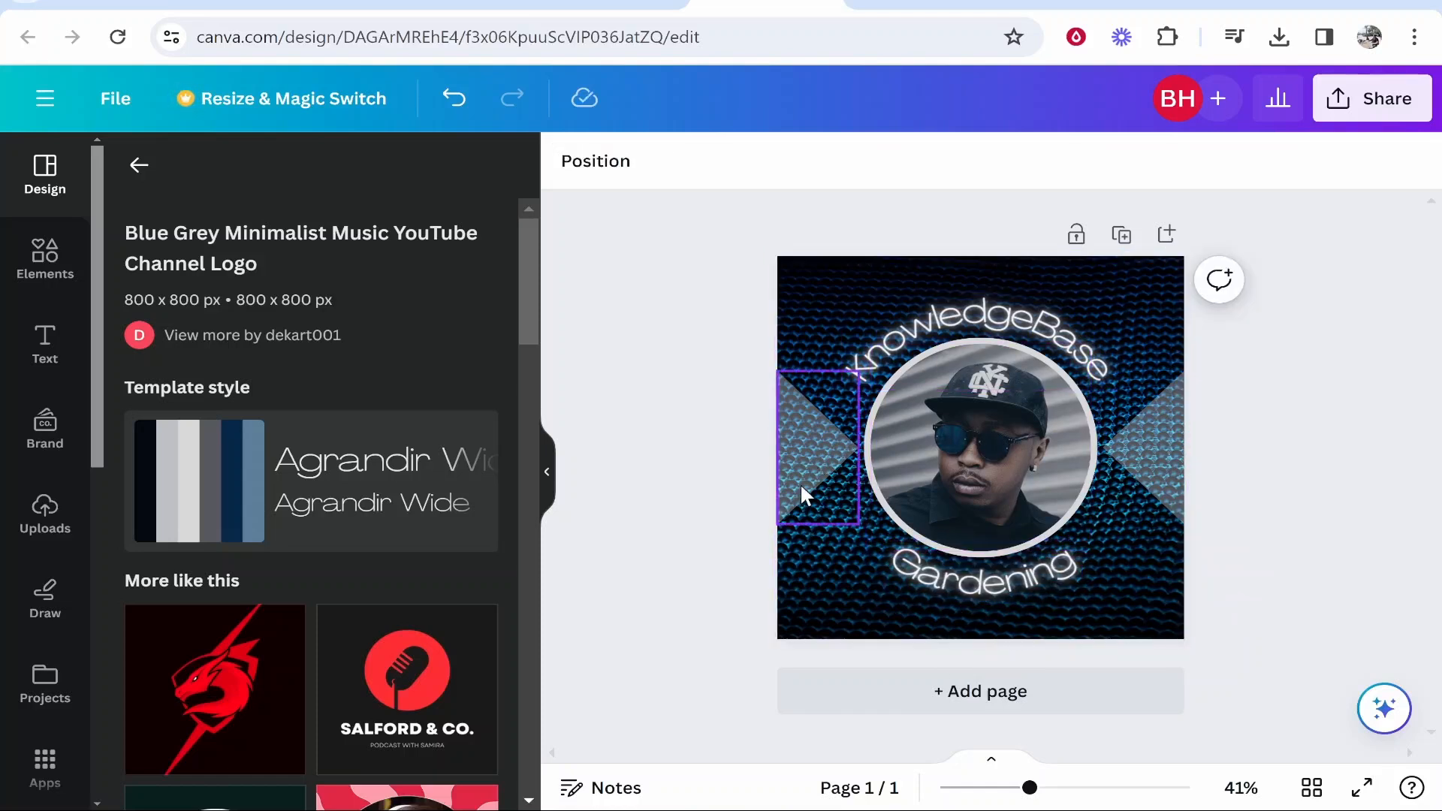
Delete the blue patterned background image and search the elements library for "sunrise" photos
{"action": "left_click", "coordinate": [852, 604]}
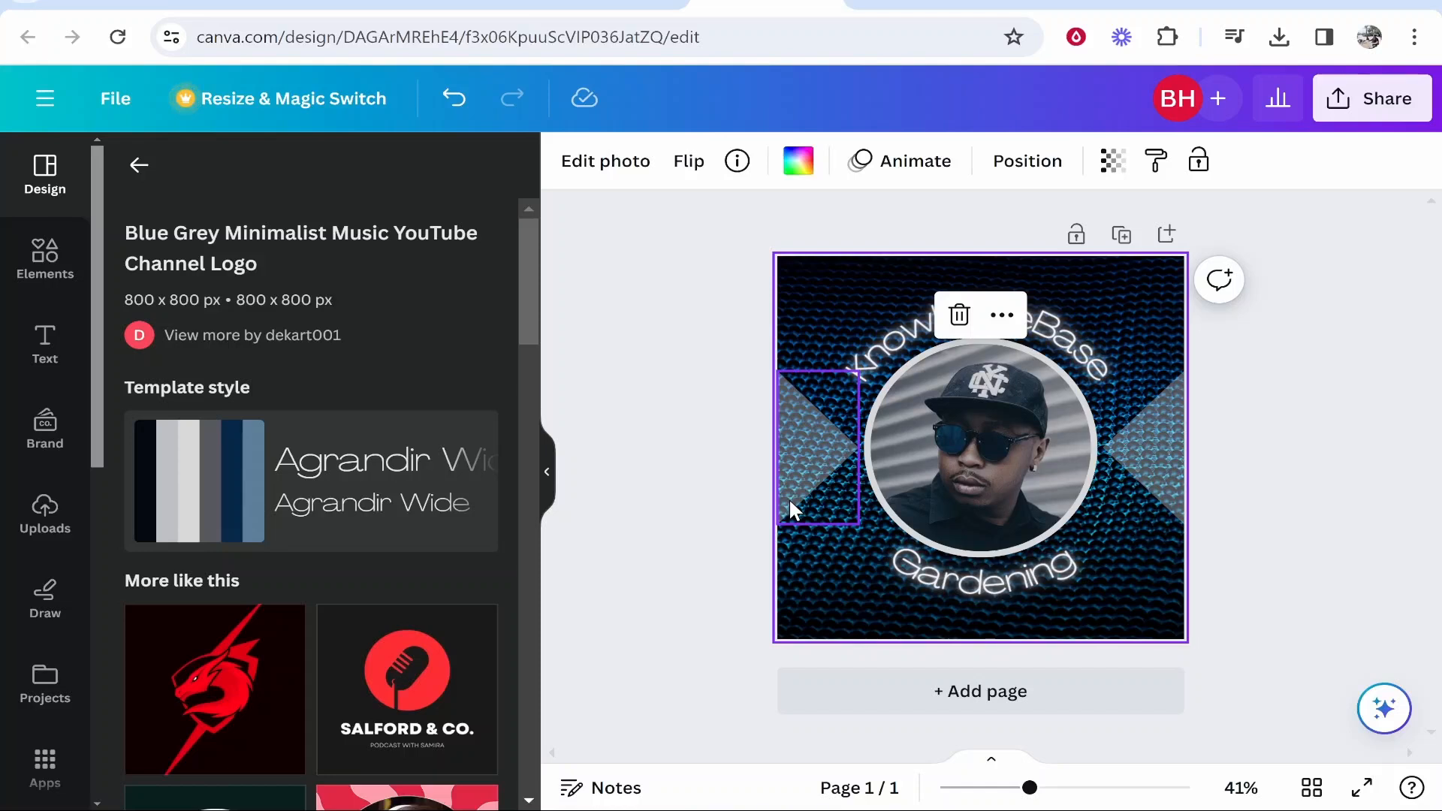
{"action": "key", "text": "Delete"}
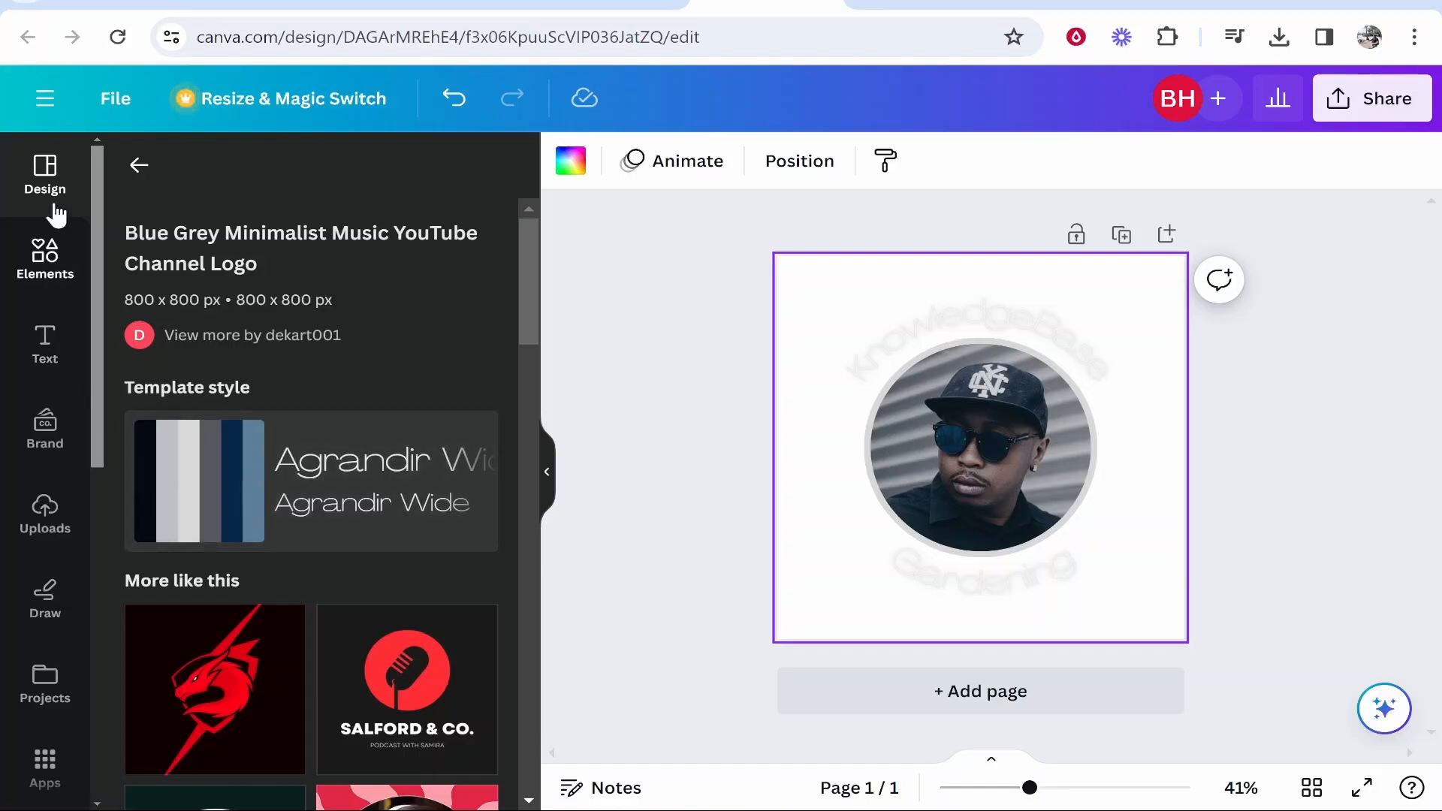
{"action": "left_click", "coordinate": [47, 259]}
{"action": "left_click", "coordinate": [259, 171]}
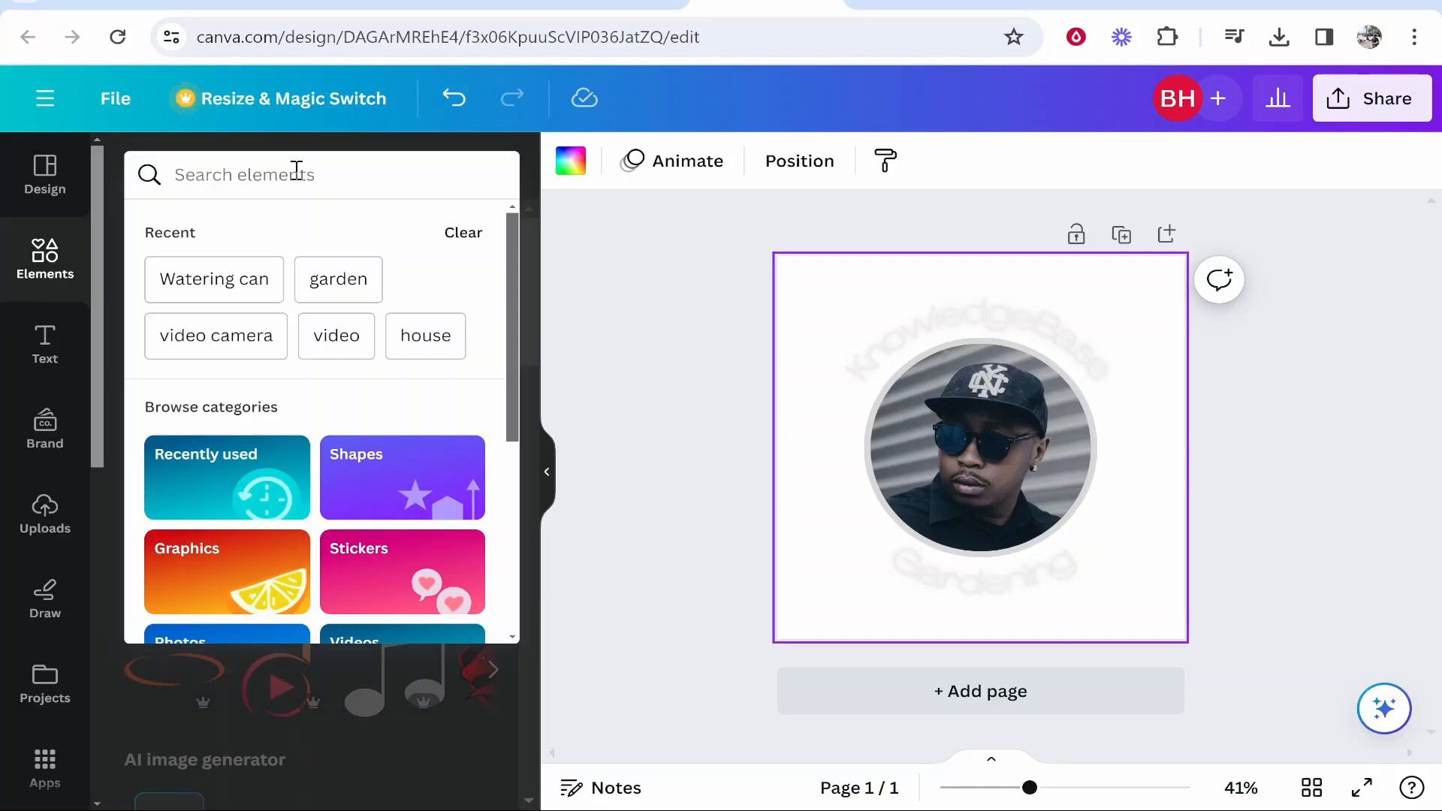
{"action": "type", "text": "sunse"}
{"action": "key", "text": "BackSpace"}
{"action": "key", "text": "BackSpace"}
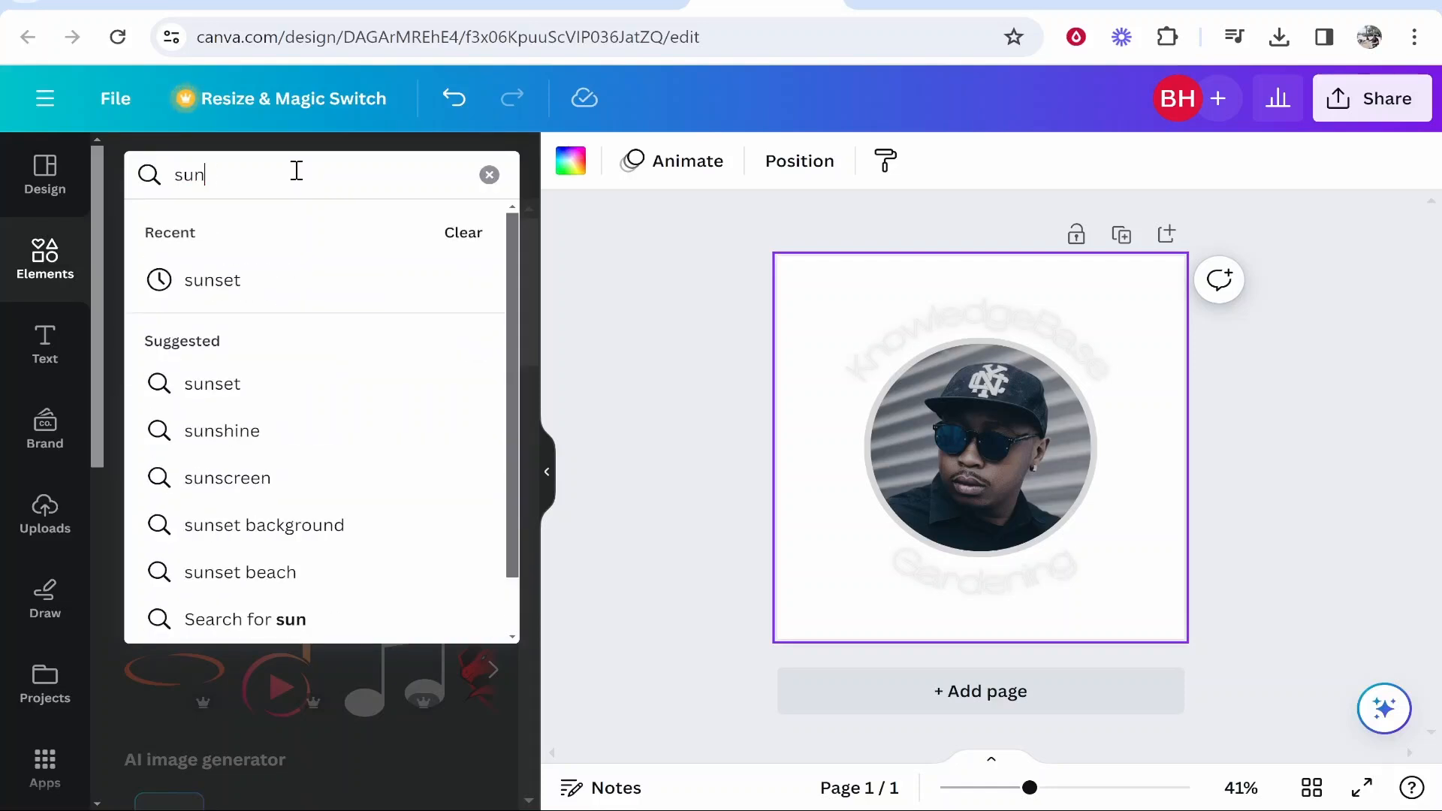
{"action": "type", "text": "rise"}
{"action": "key", "text": "Return"}
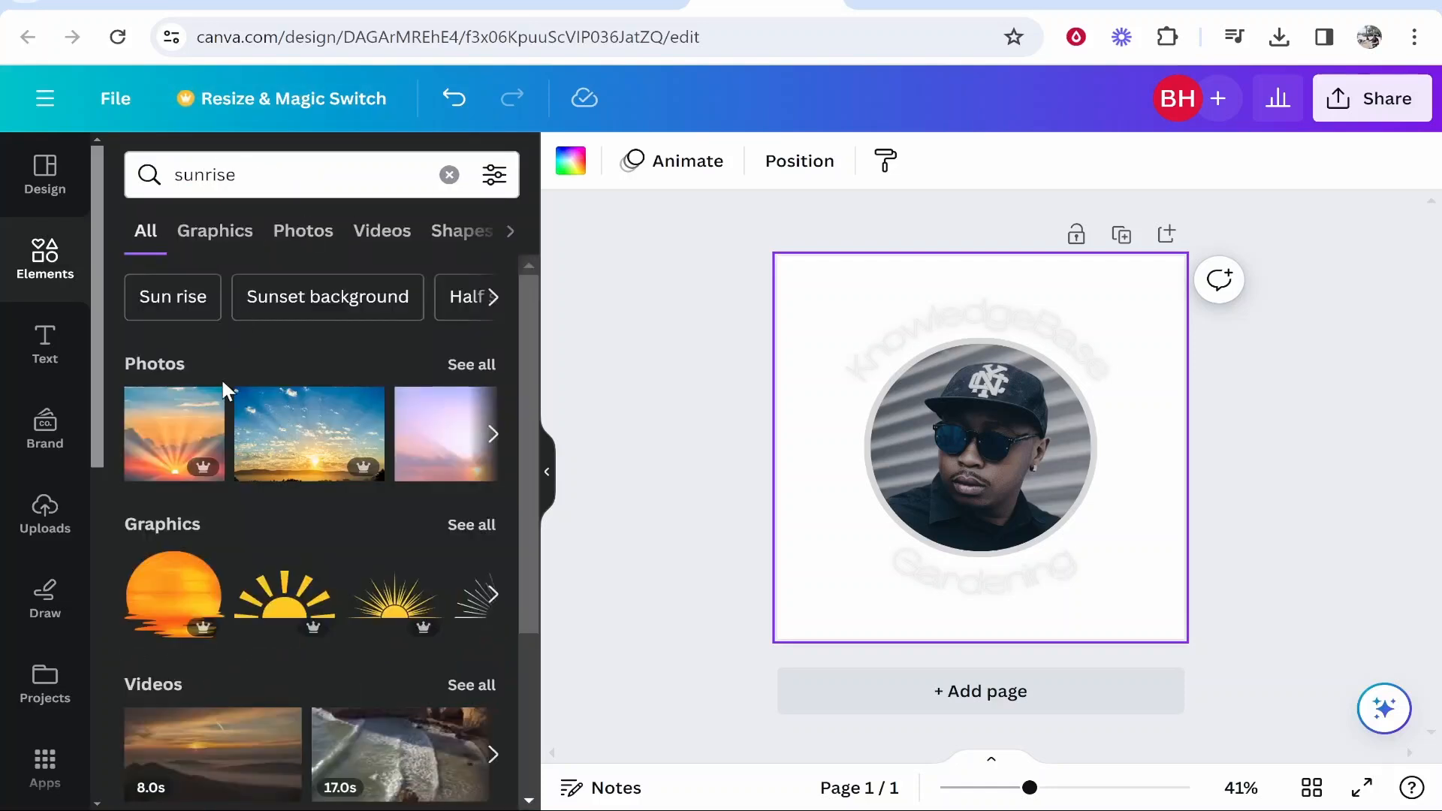
{"action": "left_click", "coordinate": [467, 367]}
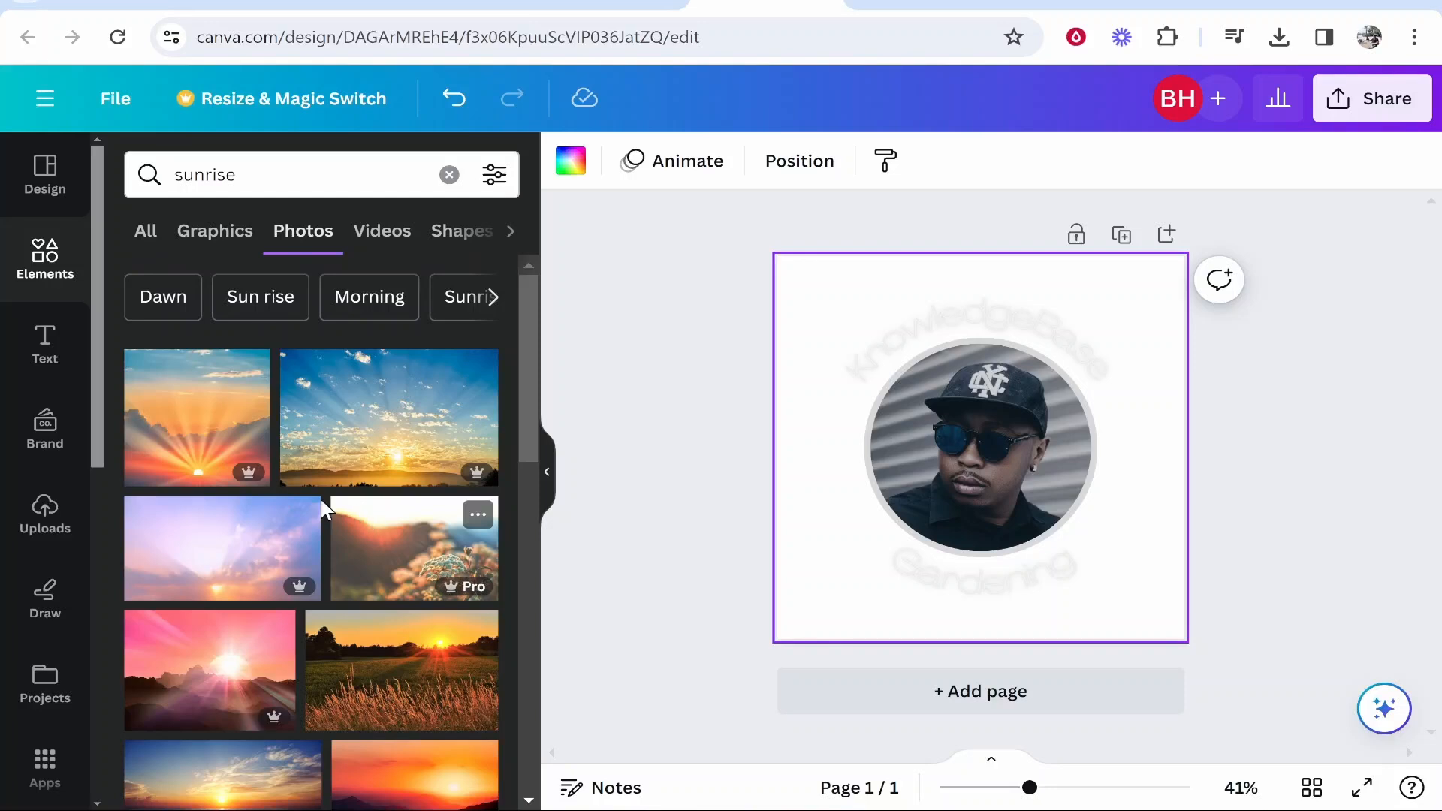
Add the photo of a sunrise over a grassy field and enlarge and position it to cover the whole page
{"action": "scroll", "coordinate": [376, 548], "scroll_direction": "down", "scroll_amount": 4}
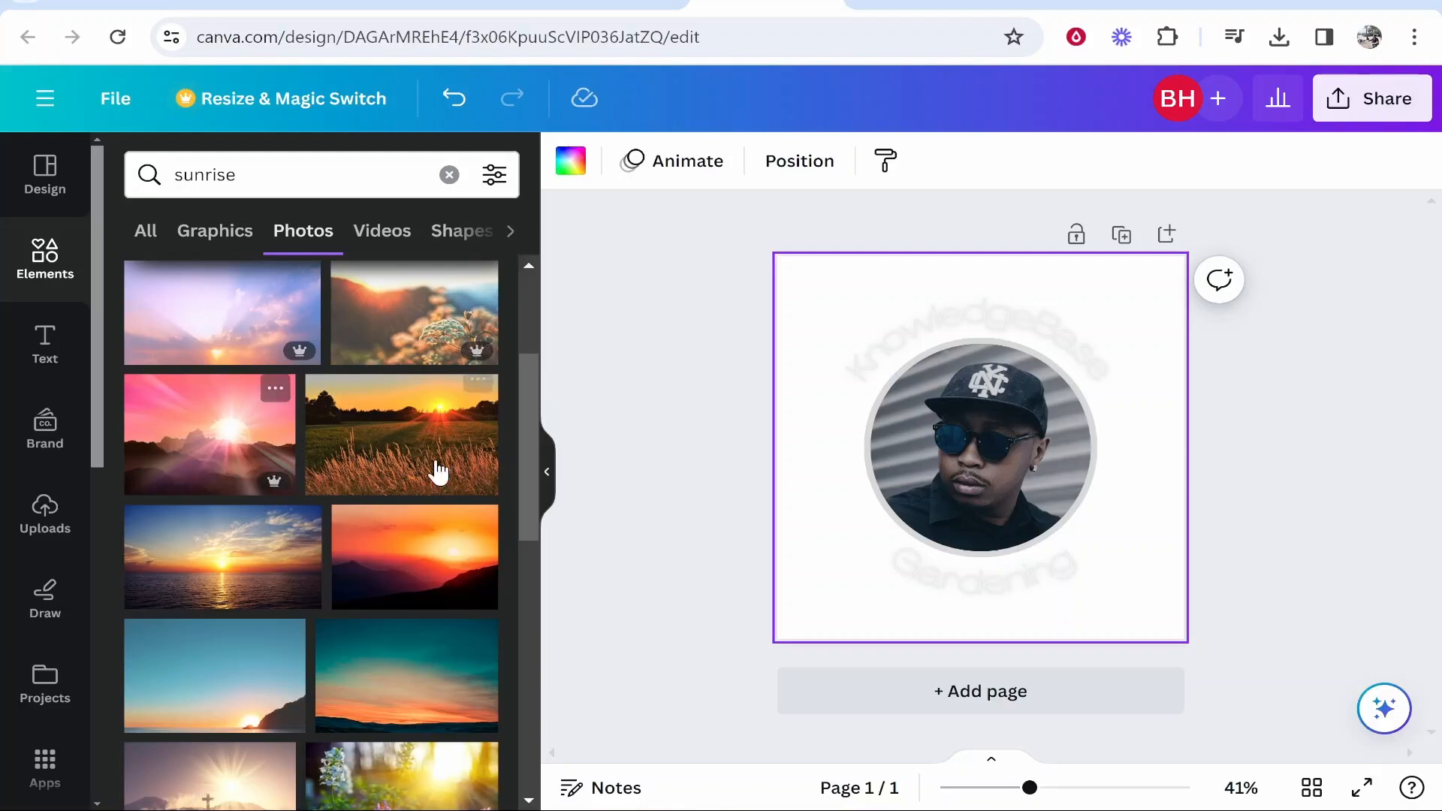
{"action": "left_click_drag", "start_coordinate": [368, 480], "coordinate": [1010, 407]}
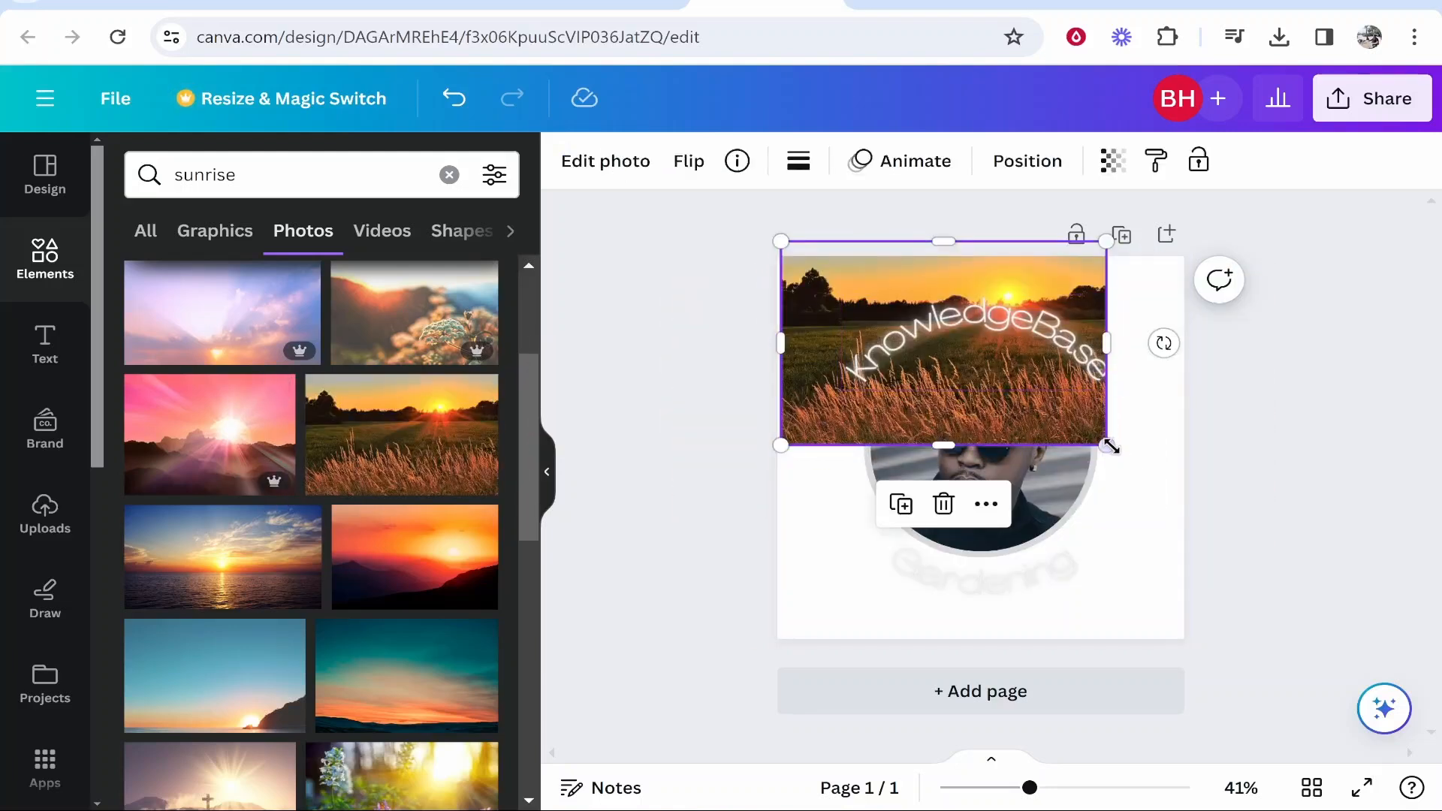
{"action": "left_click_drag", "start_coordinate": [1116, 449], "coordinate": [1435, 727]}
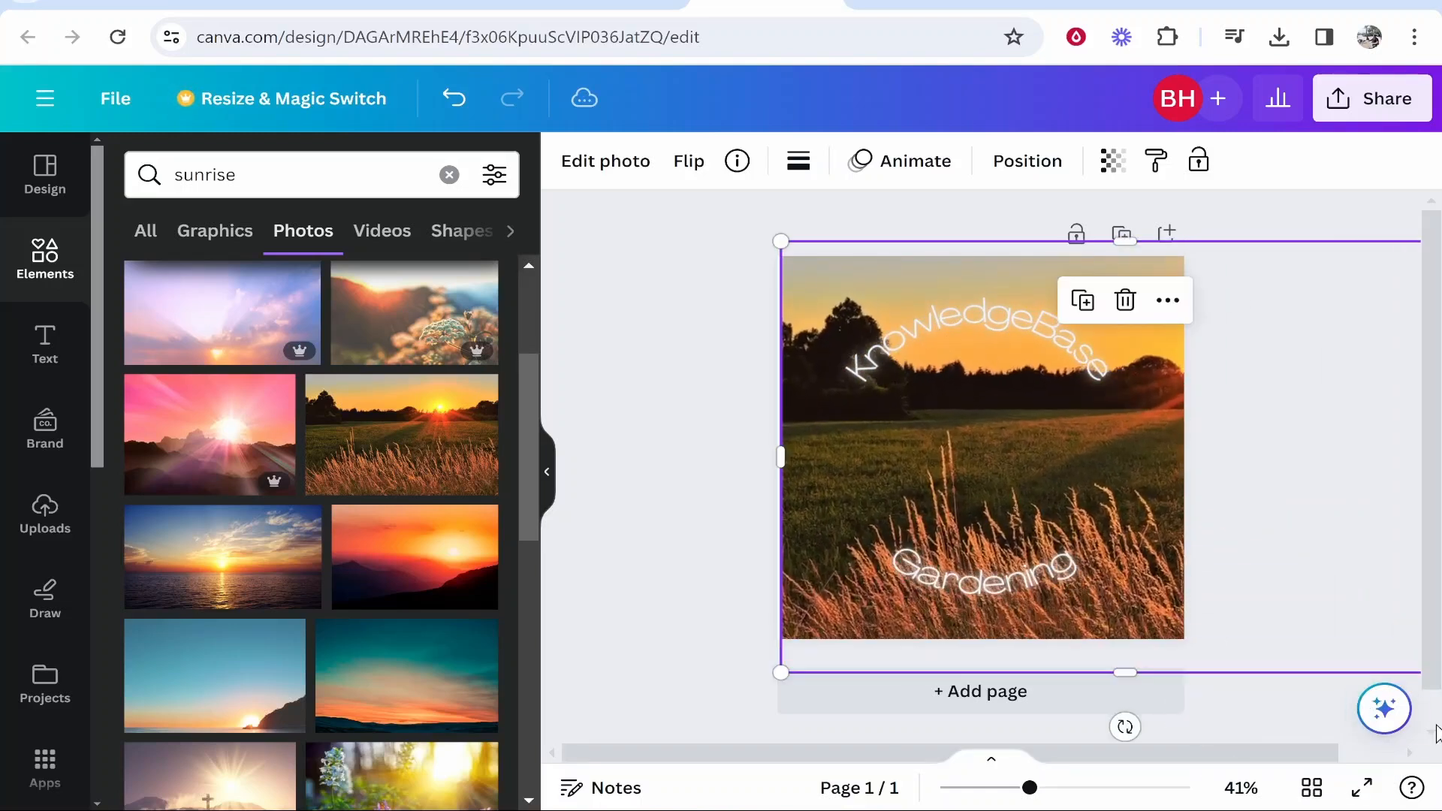
{"action": "left_click_drag", "start_coordinate": [1146, 489], "coordinate": [1088, 492]}
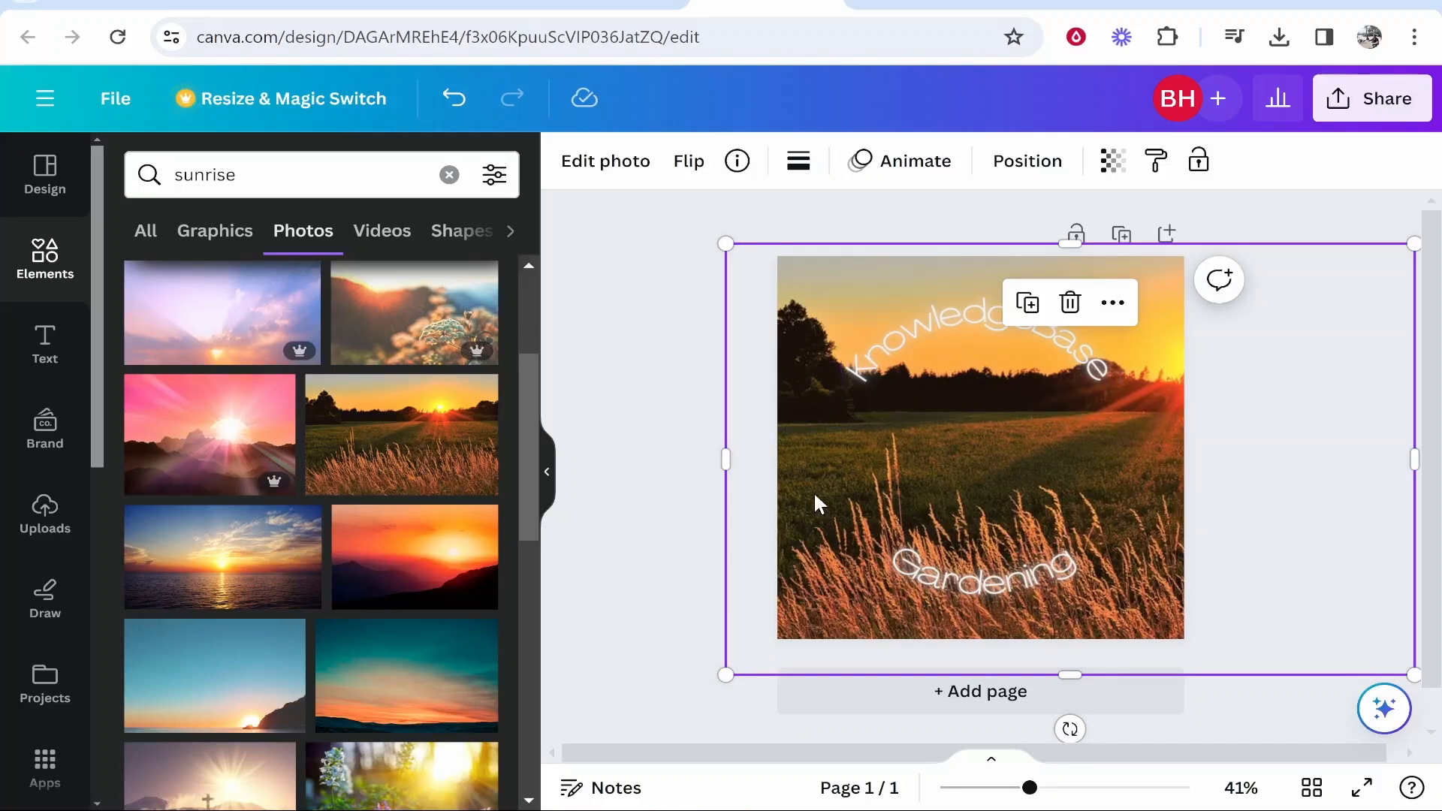
Send the sunrise photo to the back, behind the portrait and the curved texts
{"action": "right_click", "coordinate": [846, 459]}
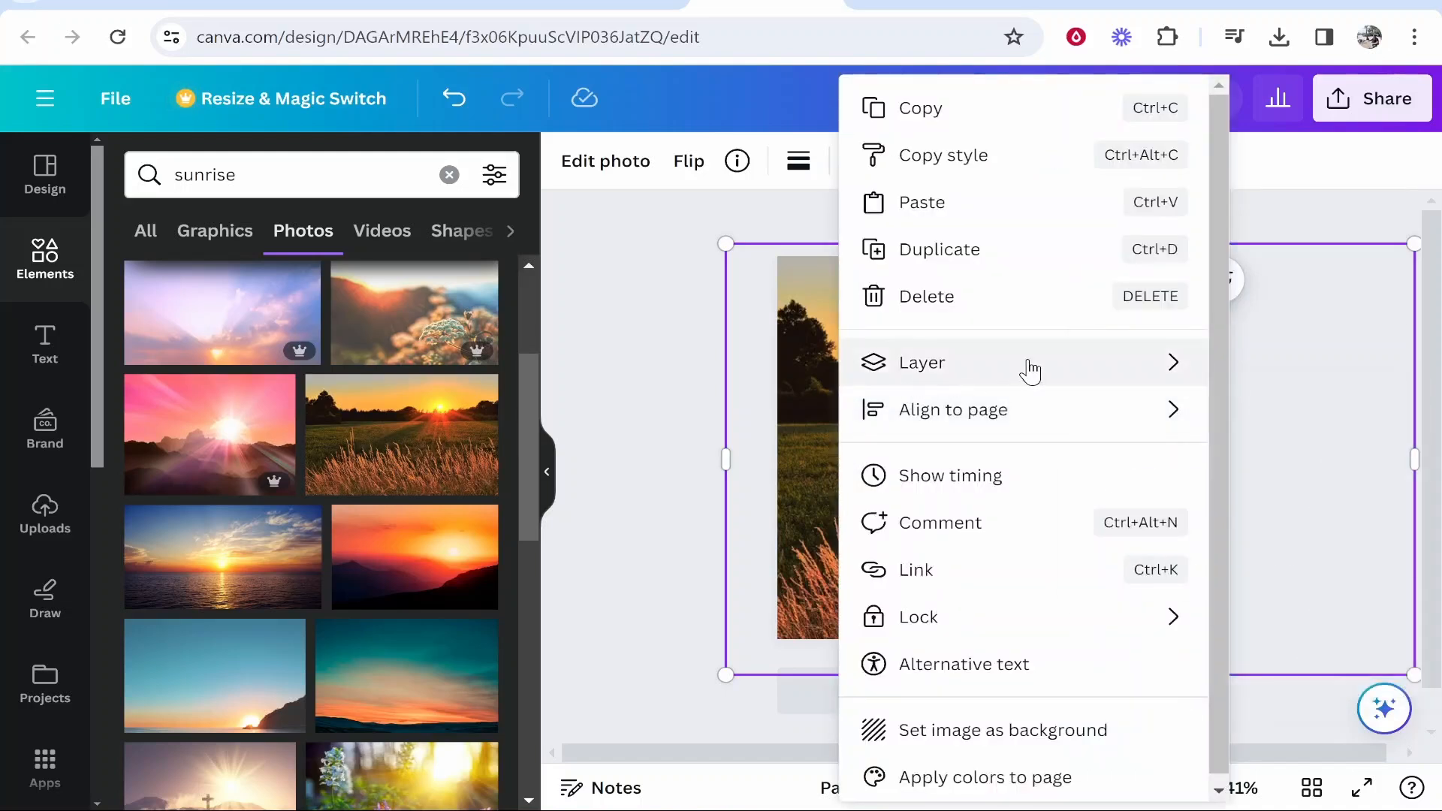
{"action": "mouse_move", "coordinate": [1027, 368]}
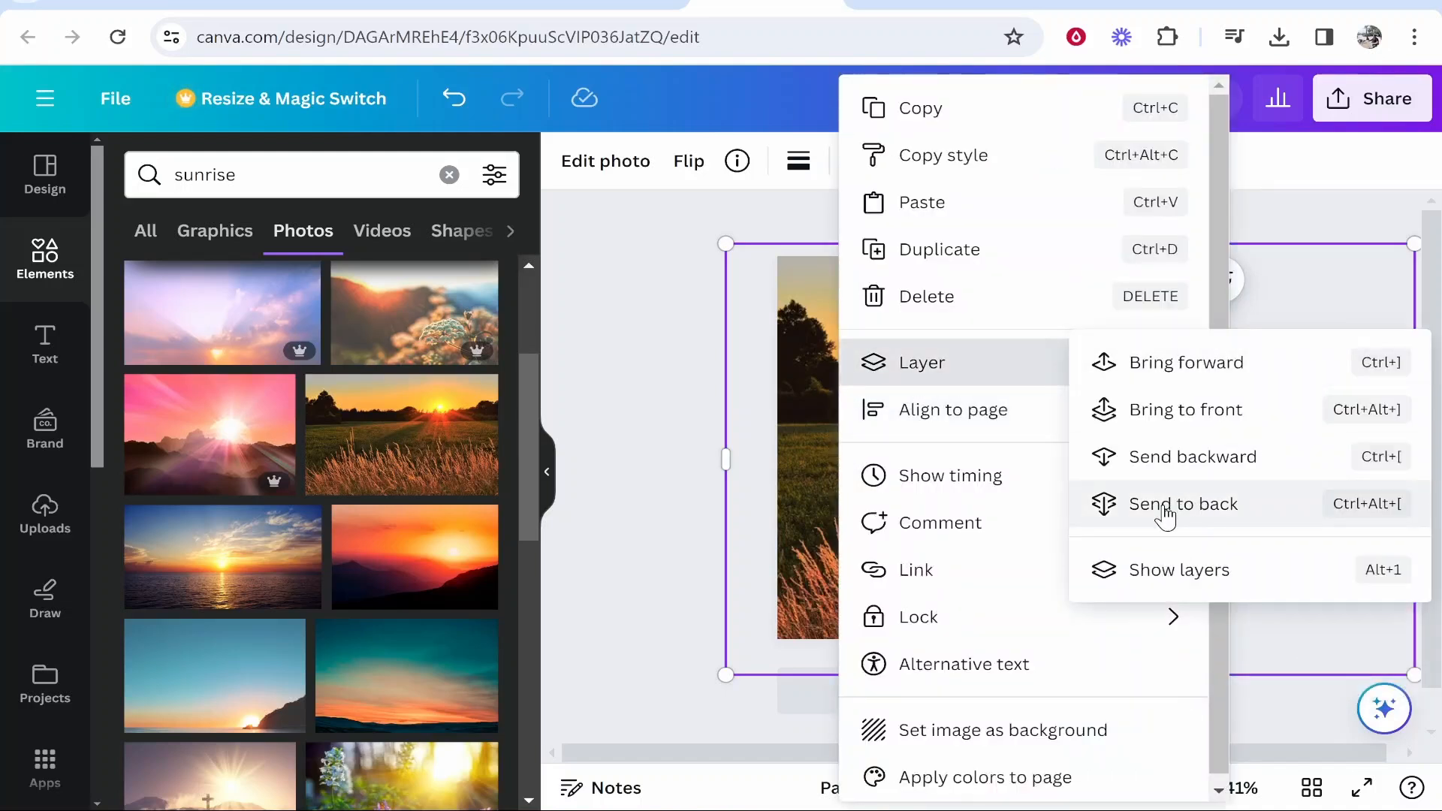
{"action": "left_click", "coordinate": [1191, 510]}
{"action": "left_click", "coordinate": [741, 618]}
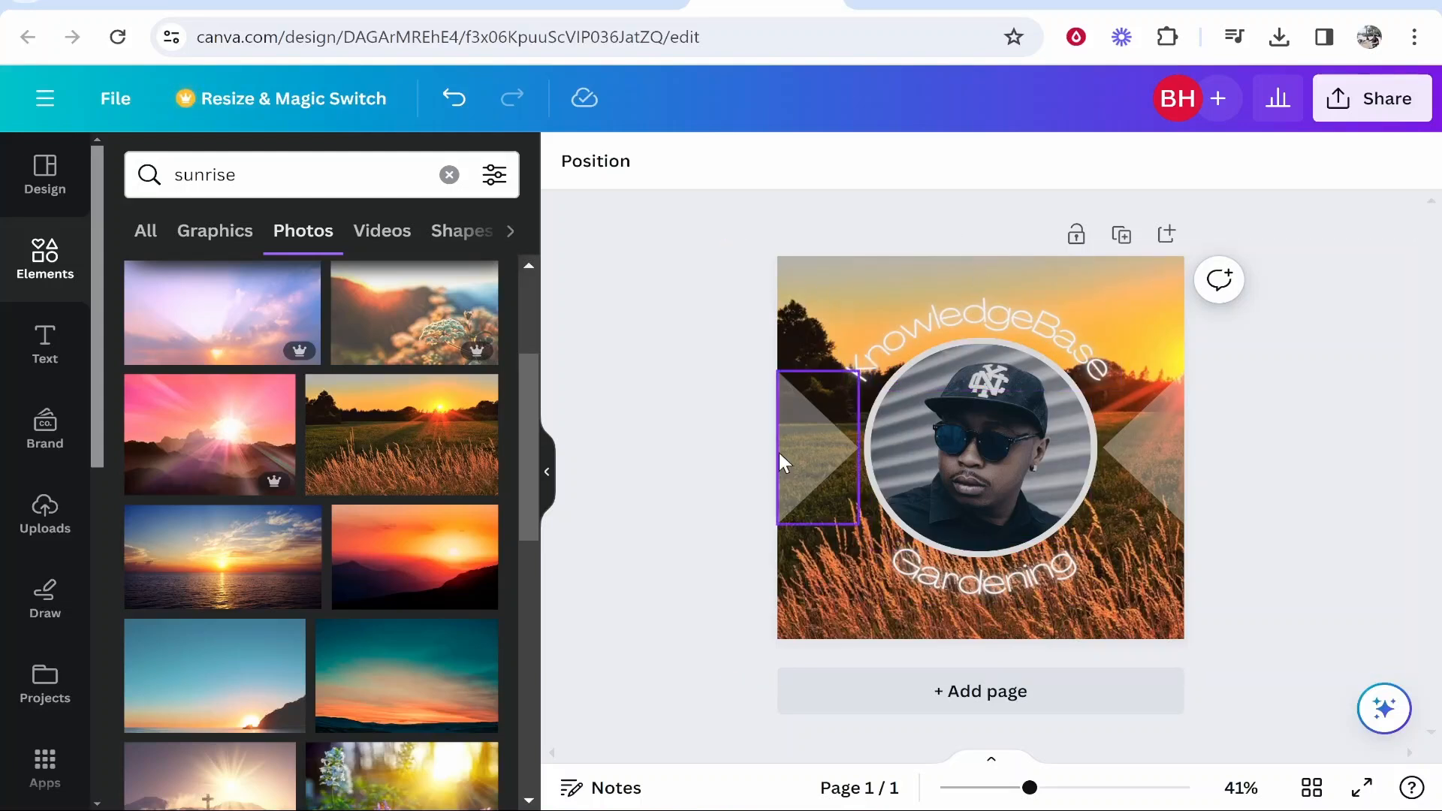
Delete the two translucent triangles on either side of the round portrait
{"action": "left_click", "coordinate": [809, 447]}
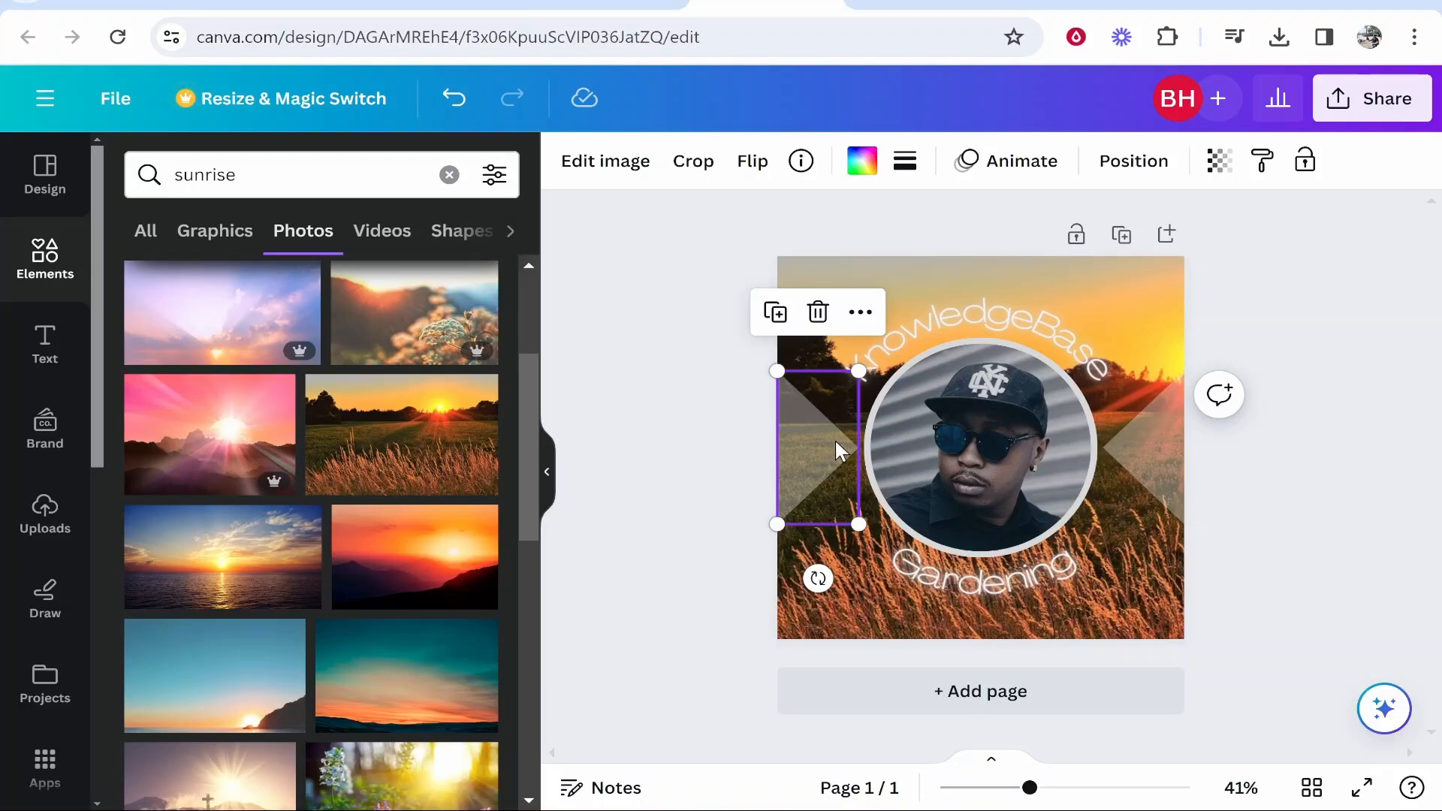
{"action": "key", "text": "Delete"}
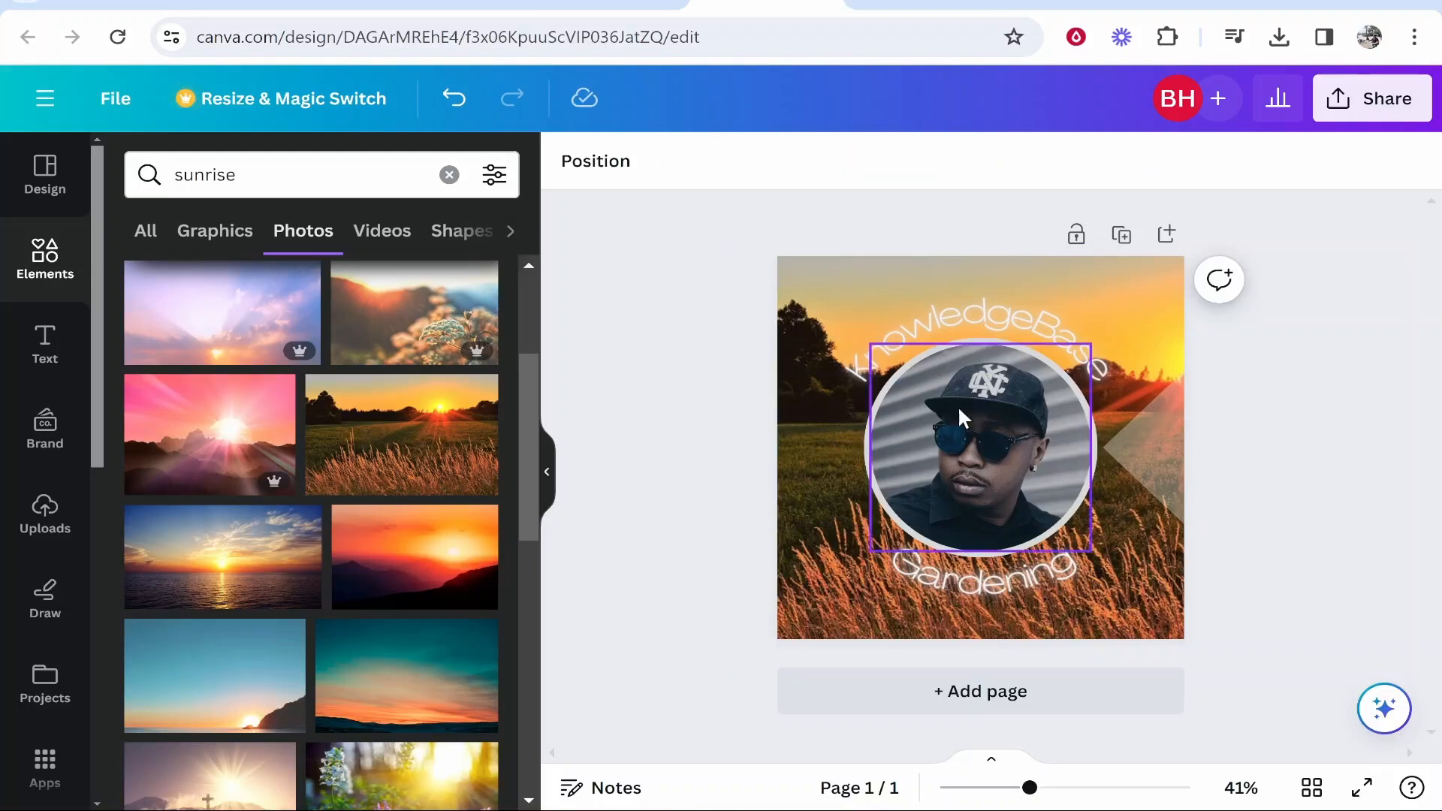
{"action": "left_click", "coordinate": [1133, 433]}
{"action": "key", "text": "Delete"}
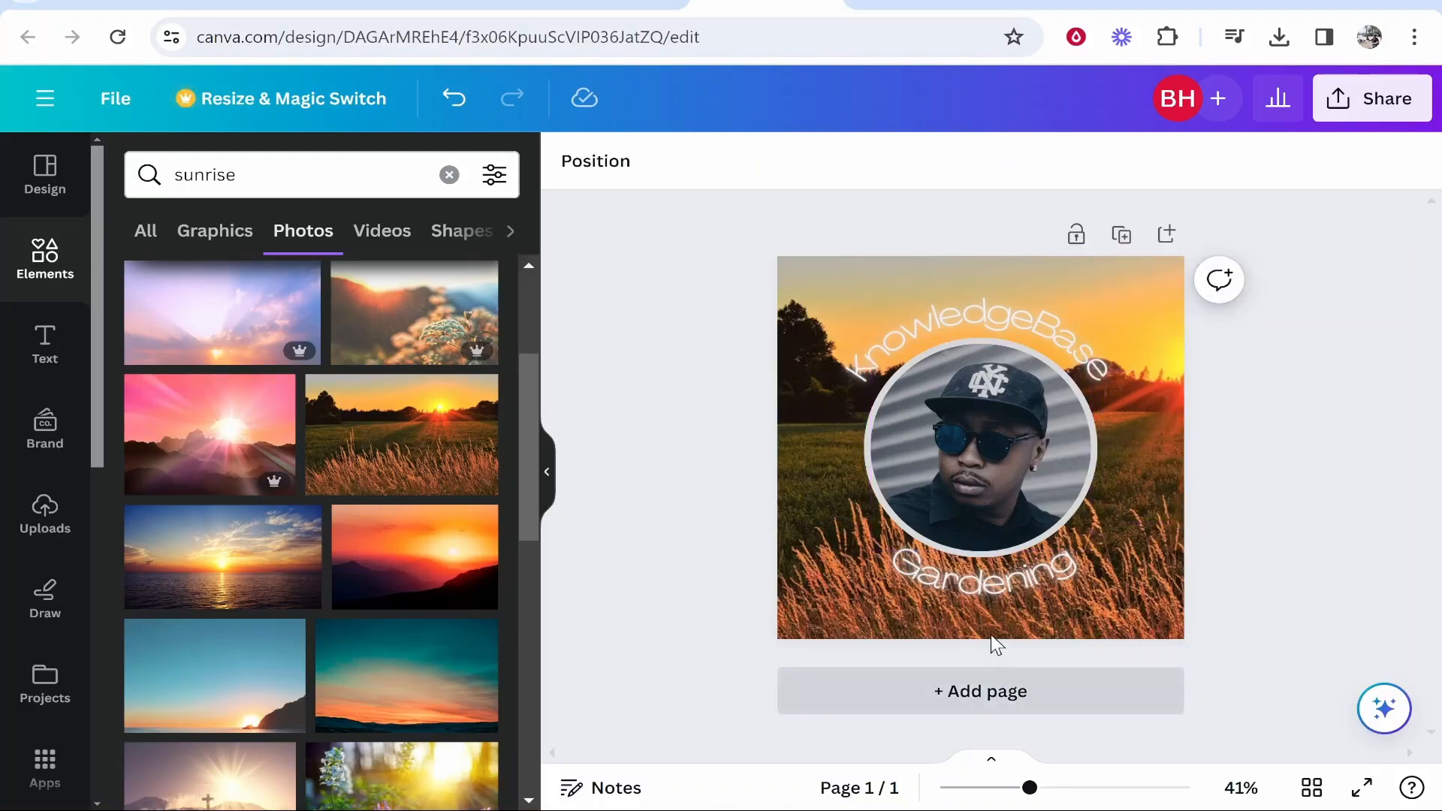
Apply the Blur effect to the whole sunrise background photo with an intensity of 32
{"action": "left_click", "coordinate": [1133, 501]}
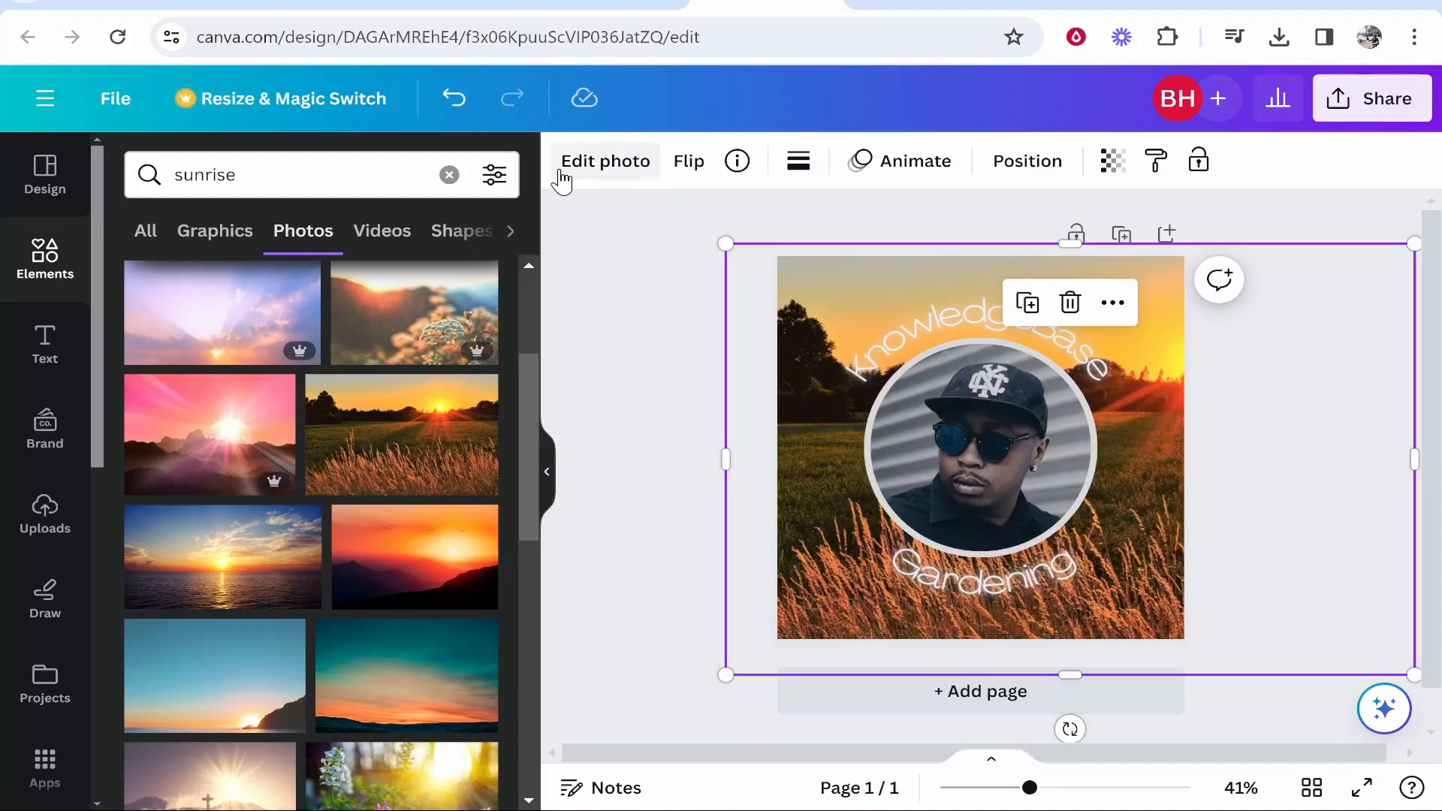
{"action": "left_click", "coordinate": [600, 175]}
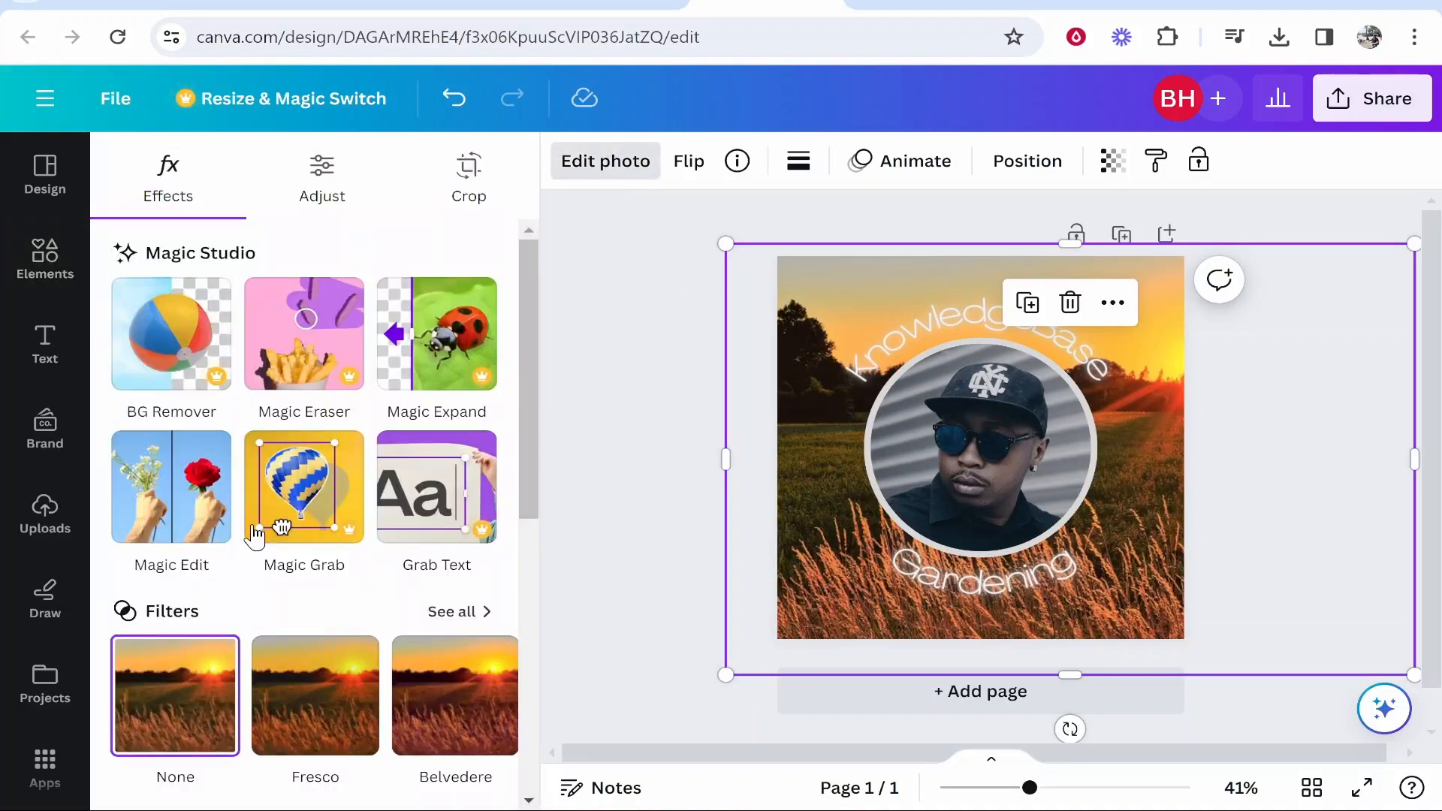
{"action": "scroll", "coordinate": [204, 368], "scroll_direction": "down", "scroll_amount": 3}
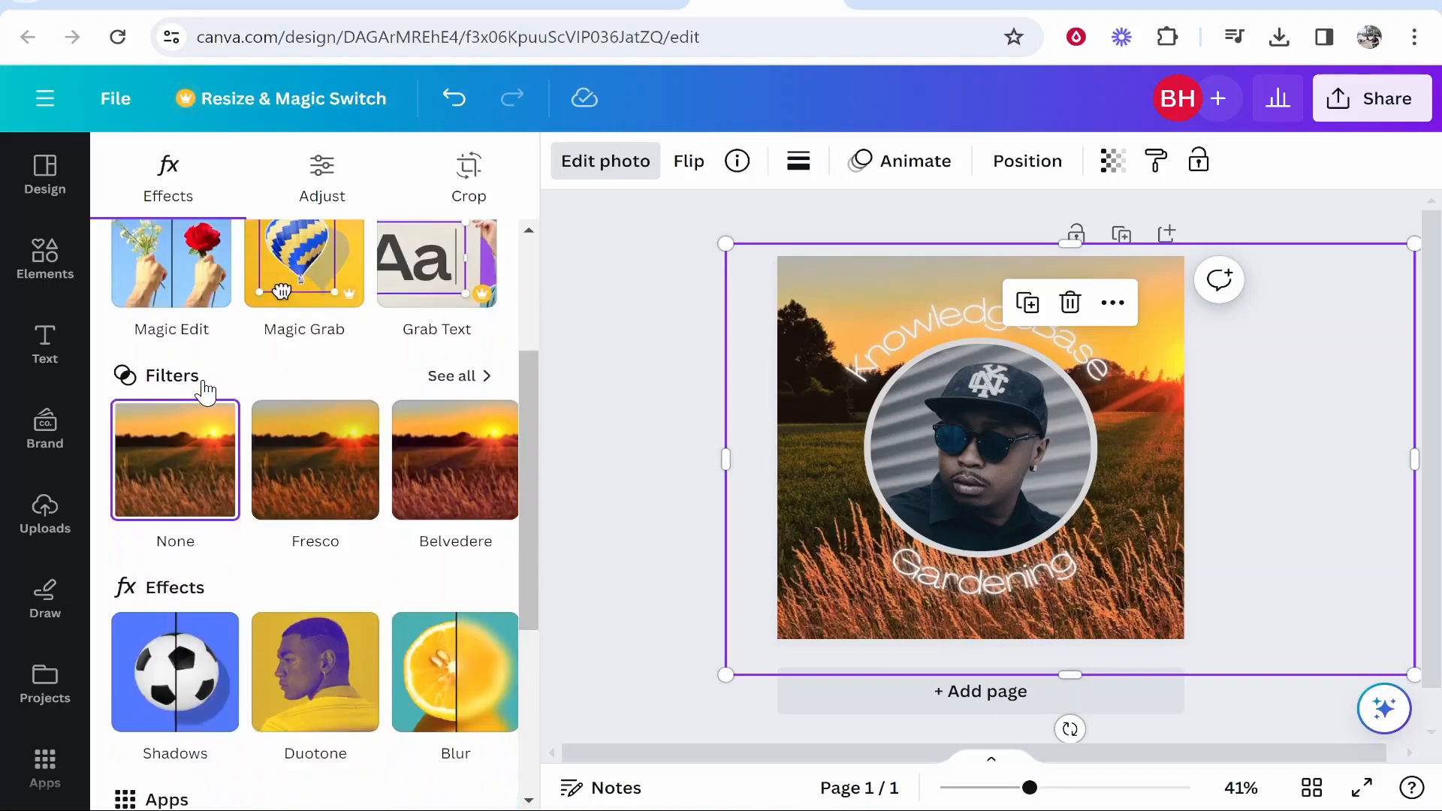
{"action": "scroll", "coordinate": [209, 383], "scroll_direction": "down", "scroll_amount": 3}
{"action": "scroll", "coordinate": [209, 387], "scroll_direction": "up", "scroll_amount": 3}
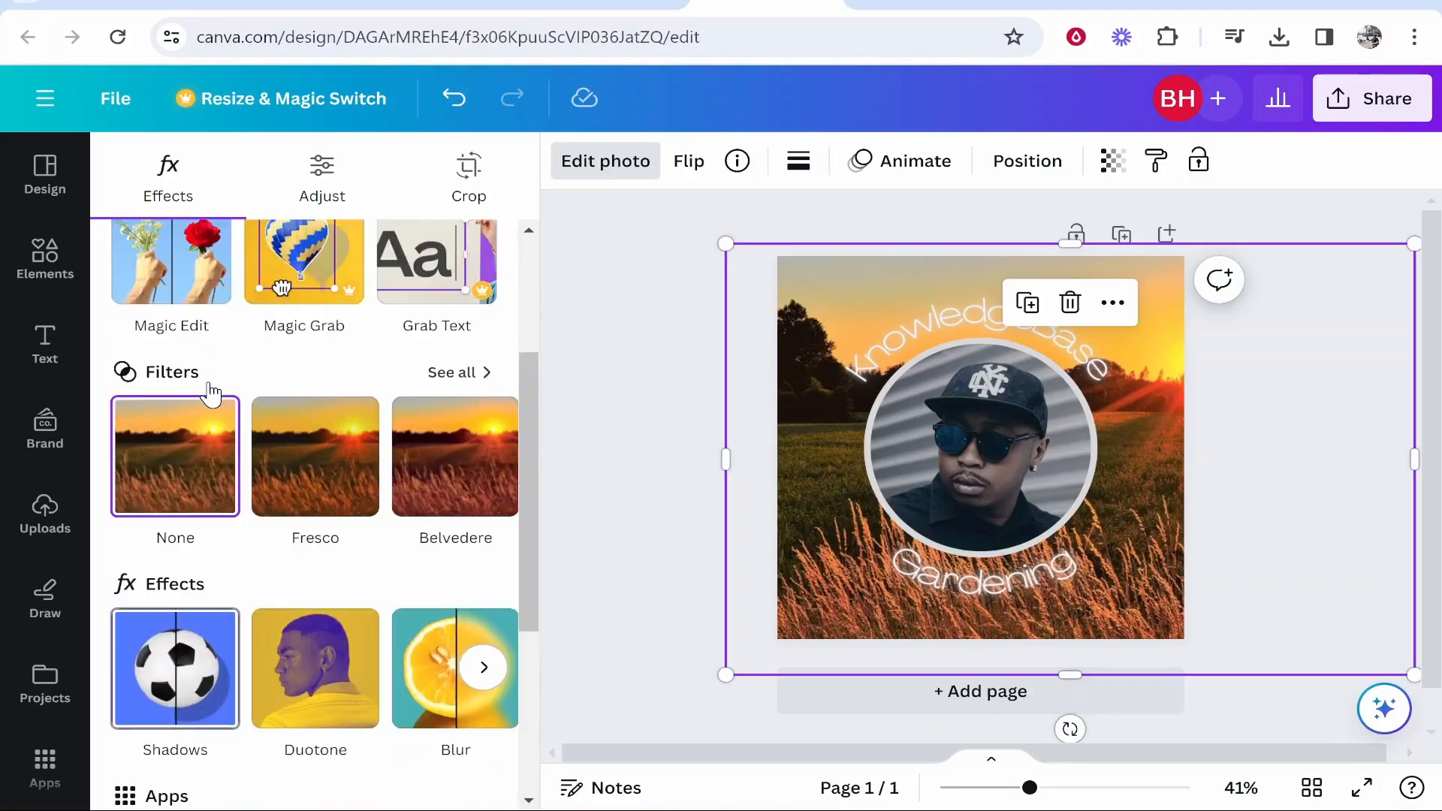
{"action": "scroll", "coordinate": [1156, 612], "scroll_direction": "down", "scroll_amount": 1}
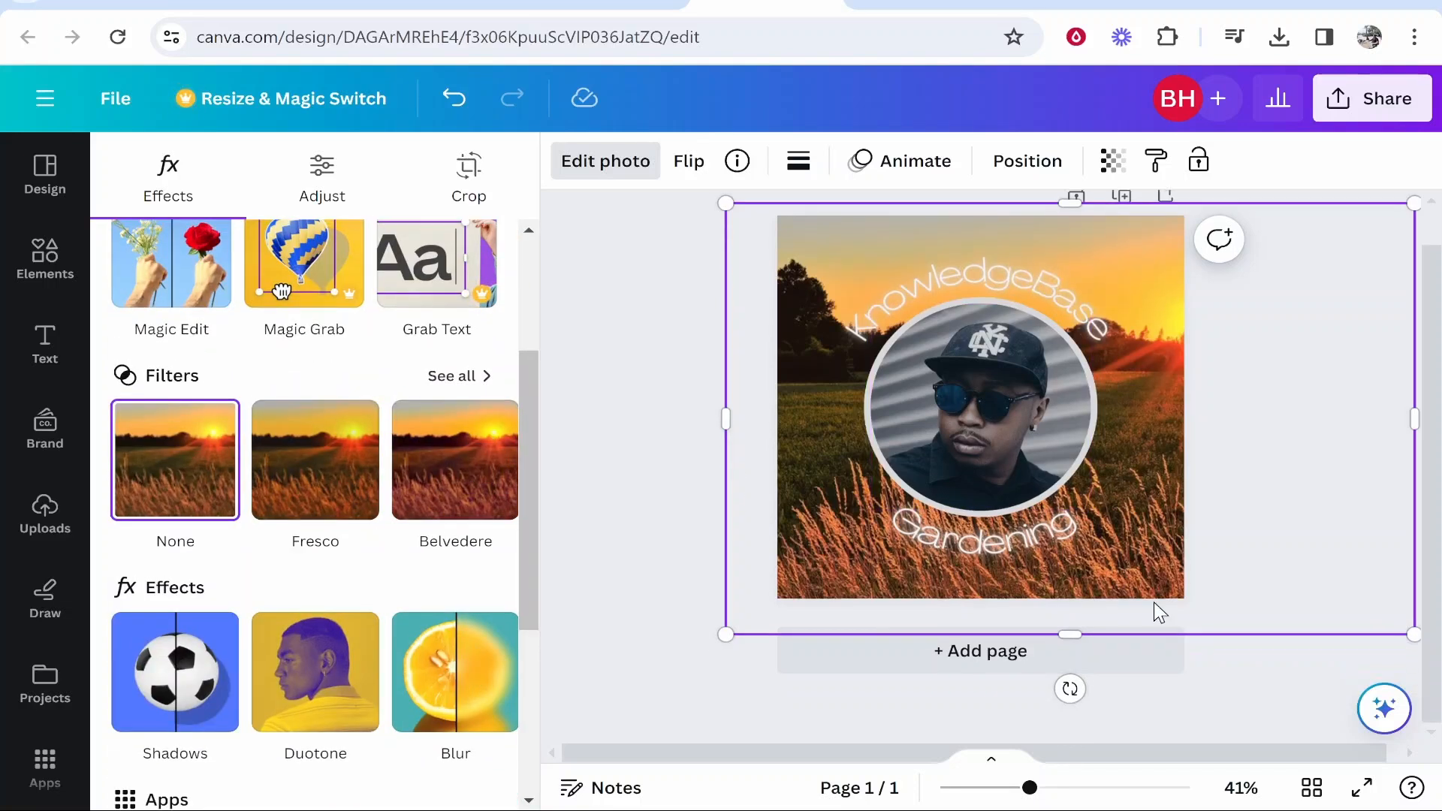
{"action": "scroll", "coordinate": [1156, 611], "scroll_direction": "up", "scroll_amount": 1}
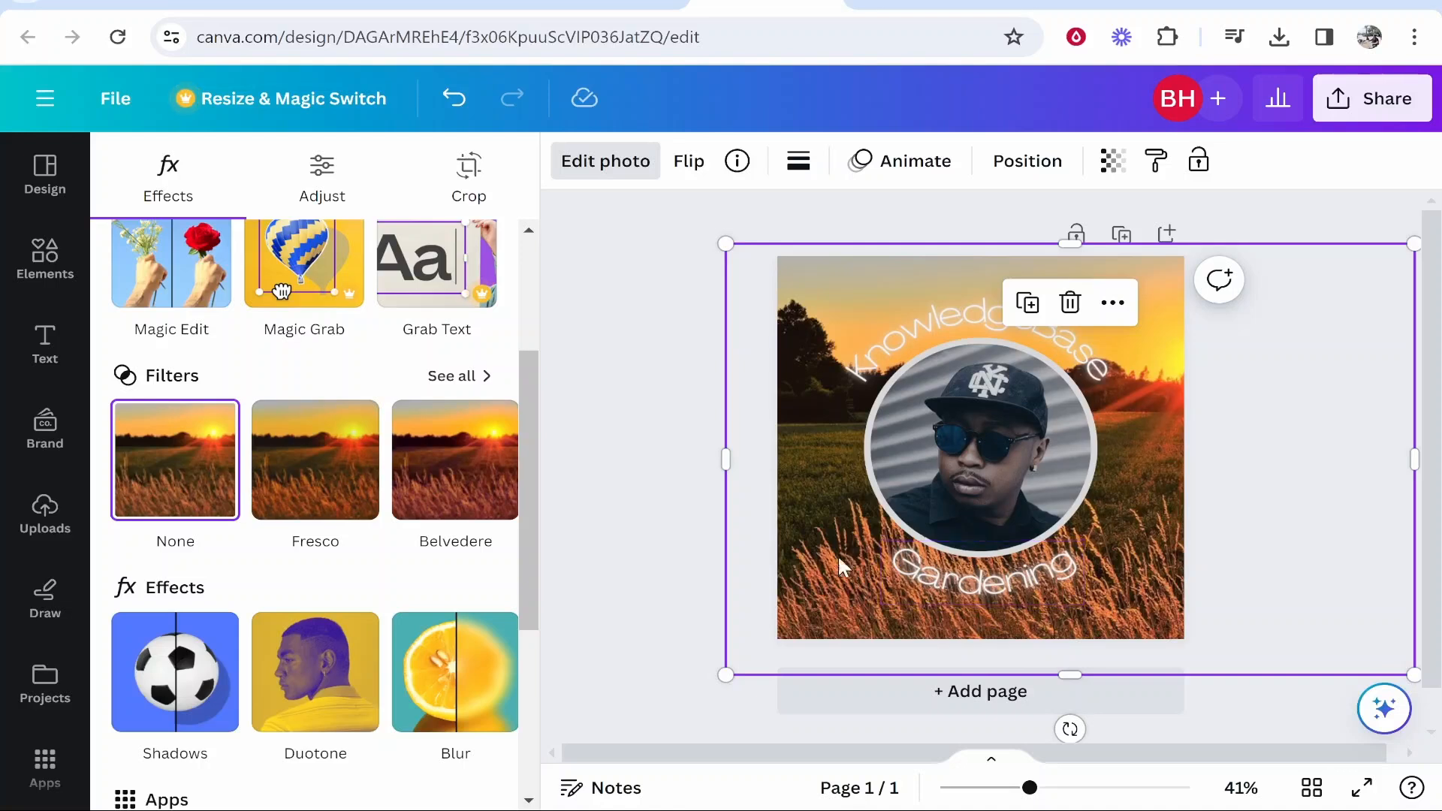
{"action": "scroll", "coordinate": [473, 638], "scroll_direction": "down", "scroll_amount": 3}
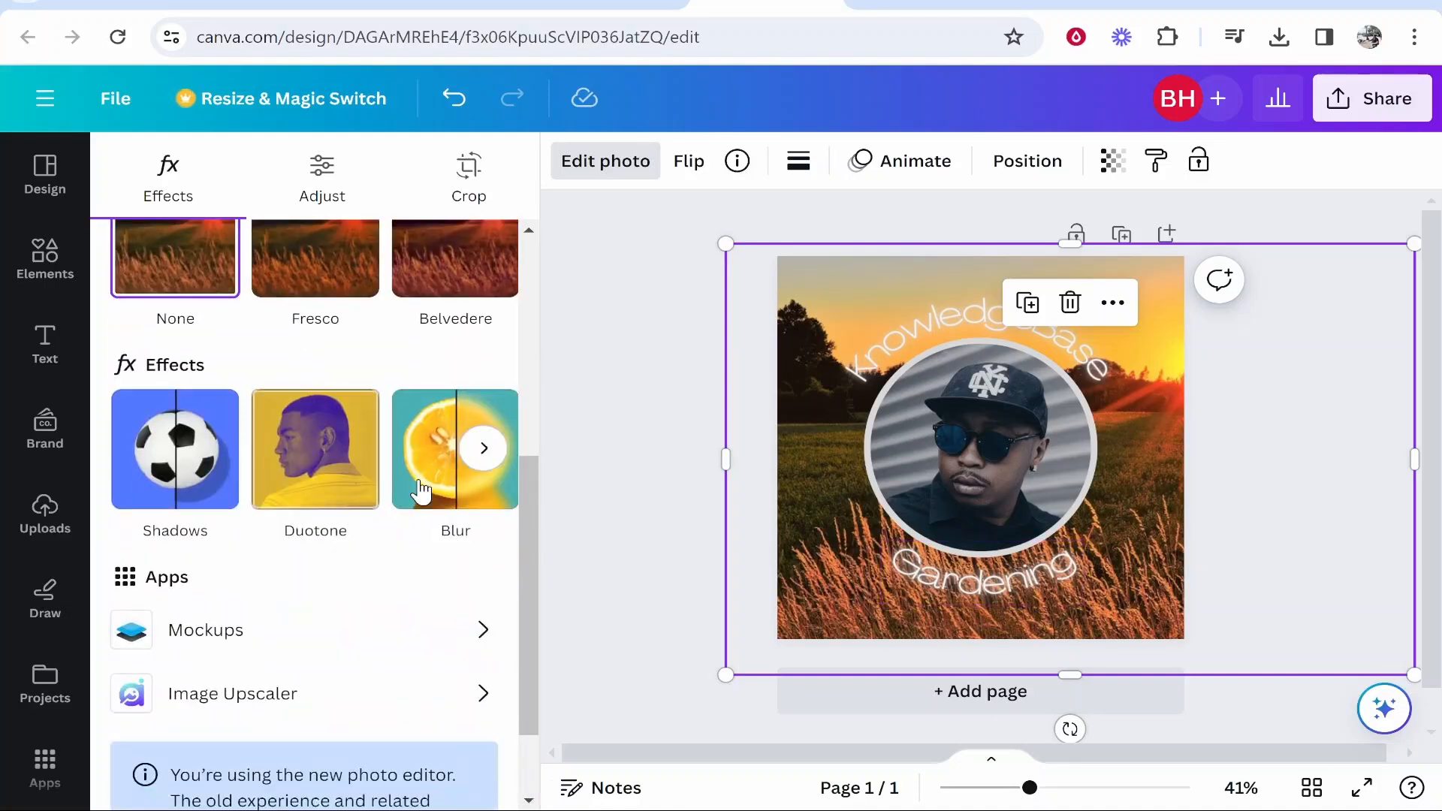
{"action": "left_click", "coordinate": [421, 489]}
{"action": "left_click", "coordinate": [393, 248]}
{"action": "left_click_drag", "start_coordinate": [114, 337], "coordinate": [241, 336]}
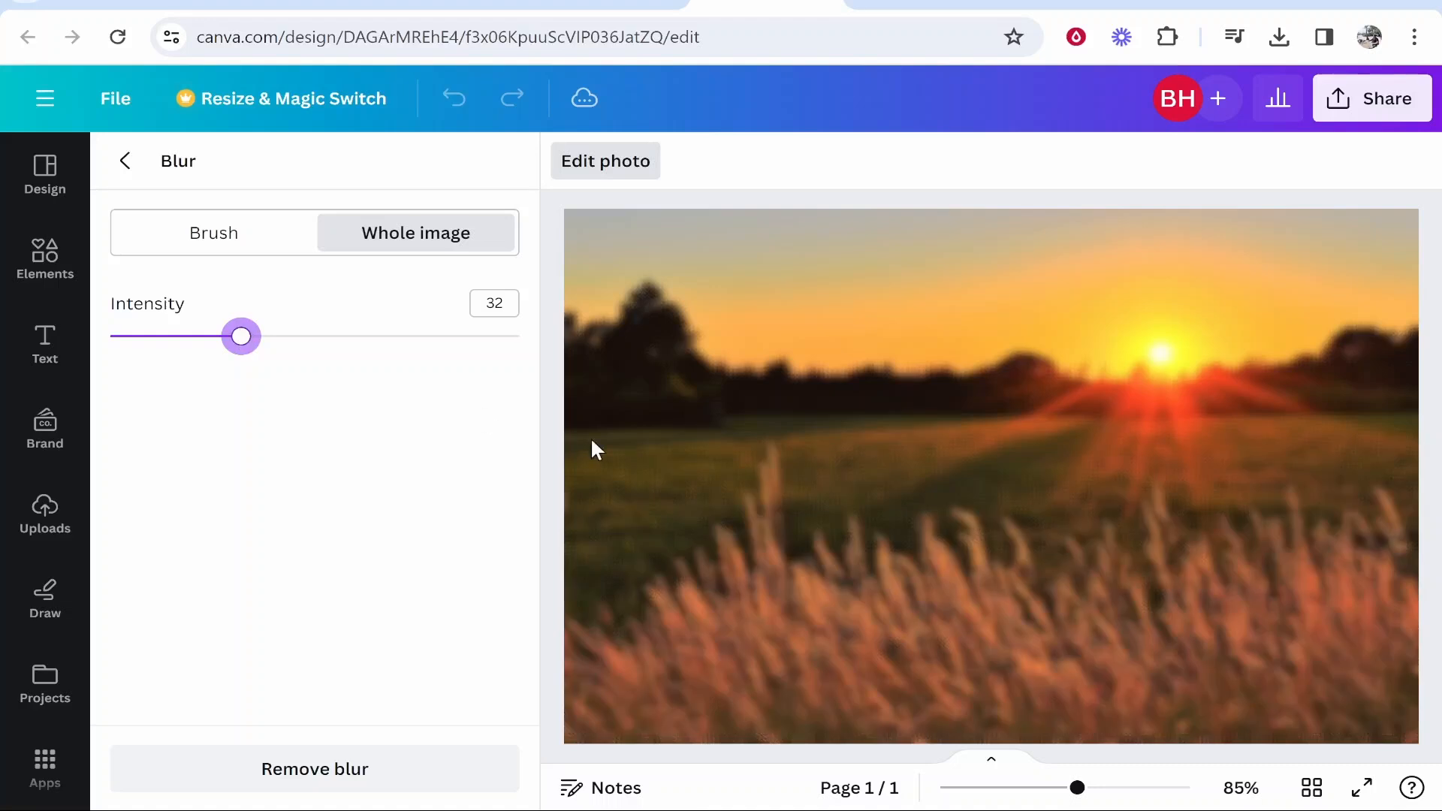
{"action": "scroll", "coordinate": [1042, 422], "scroll_direction": "down", "scroll_amount": 3}
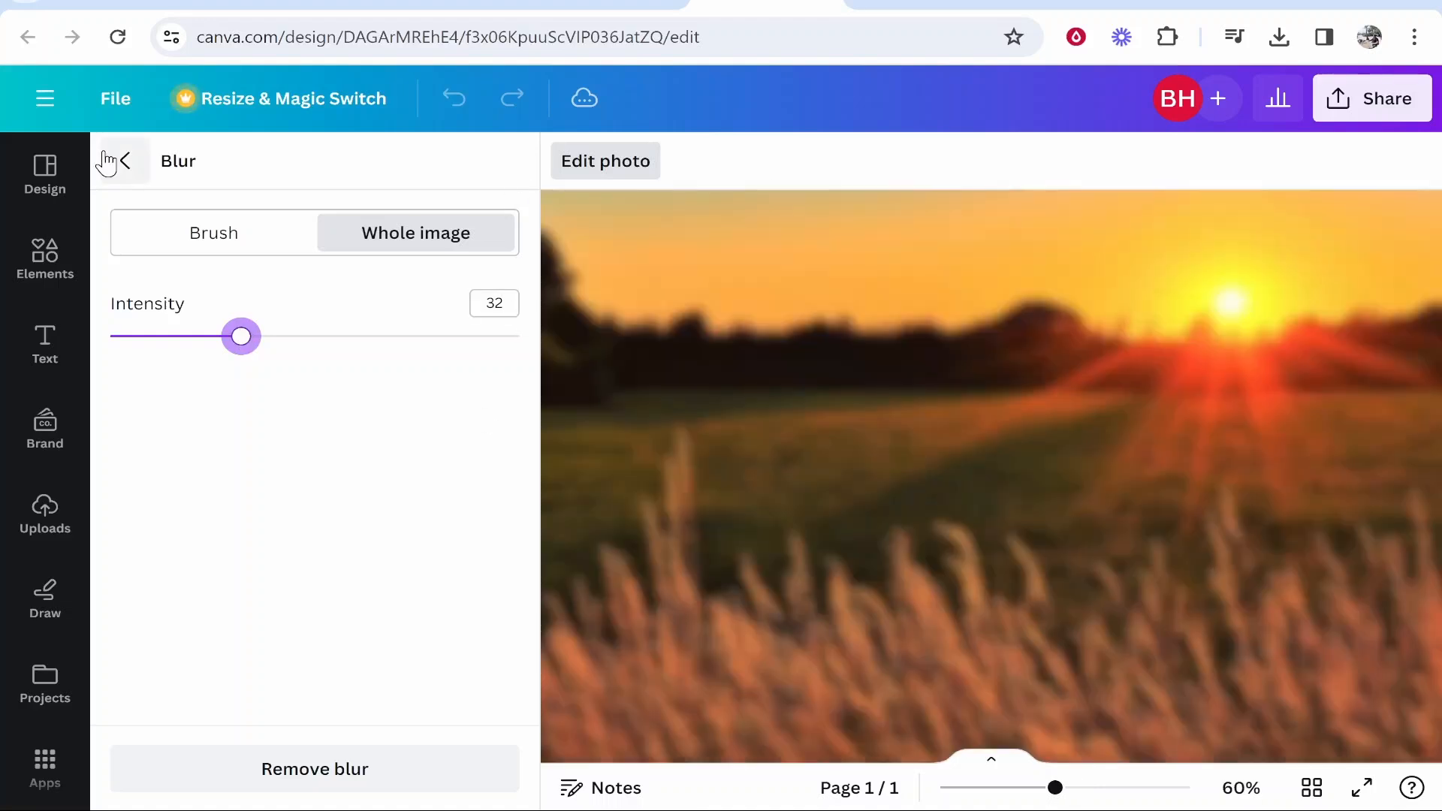
{"action": "left_click", "coordinate": [124, 161]}
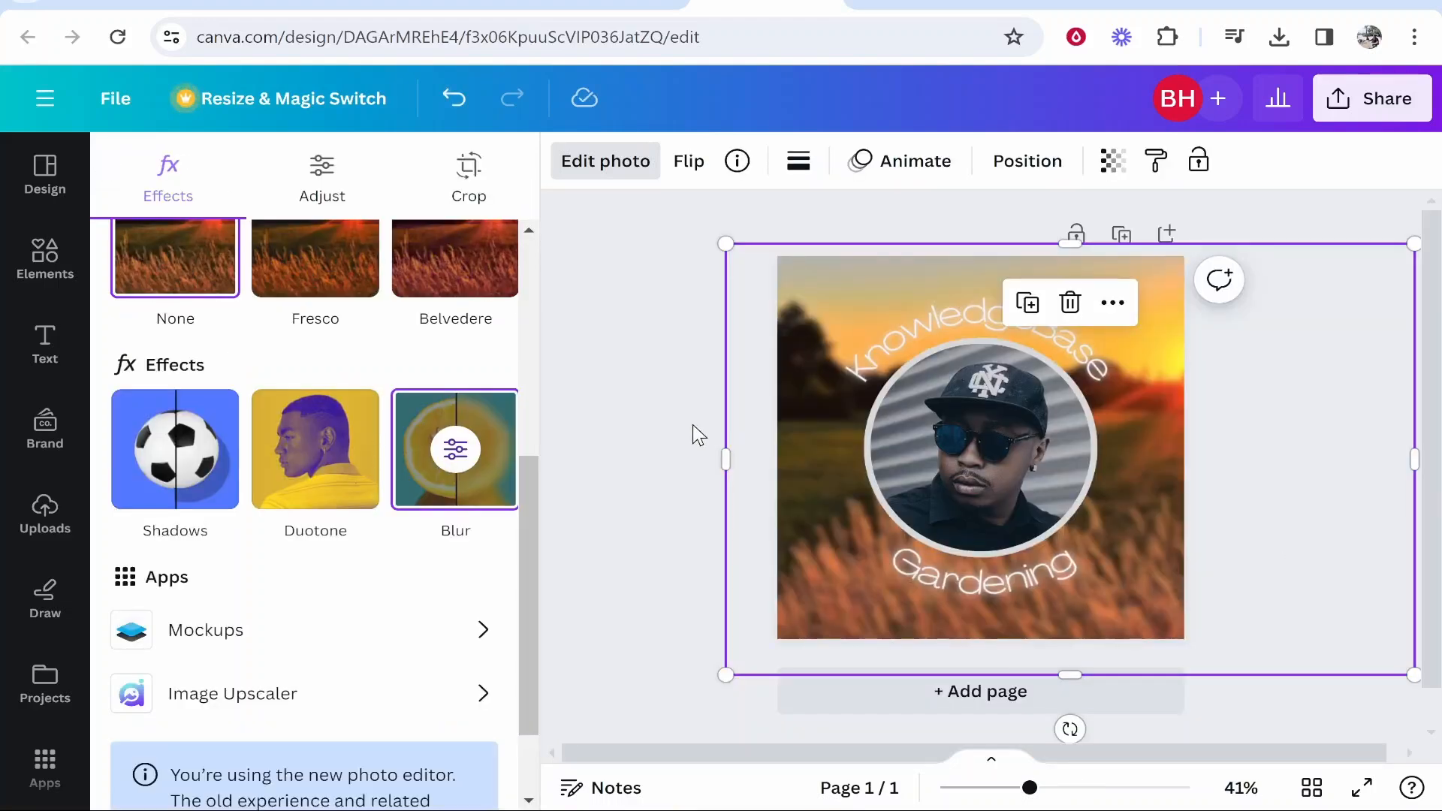
{"action": "left_click", "coordinate": [658, 403]}
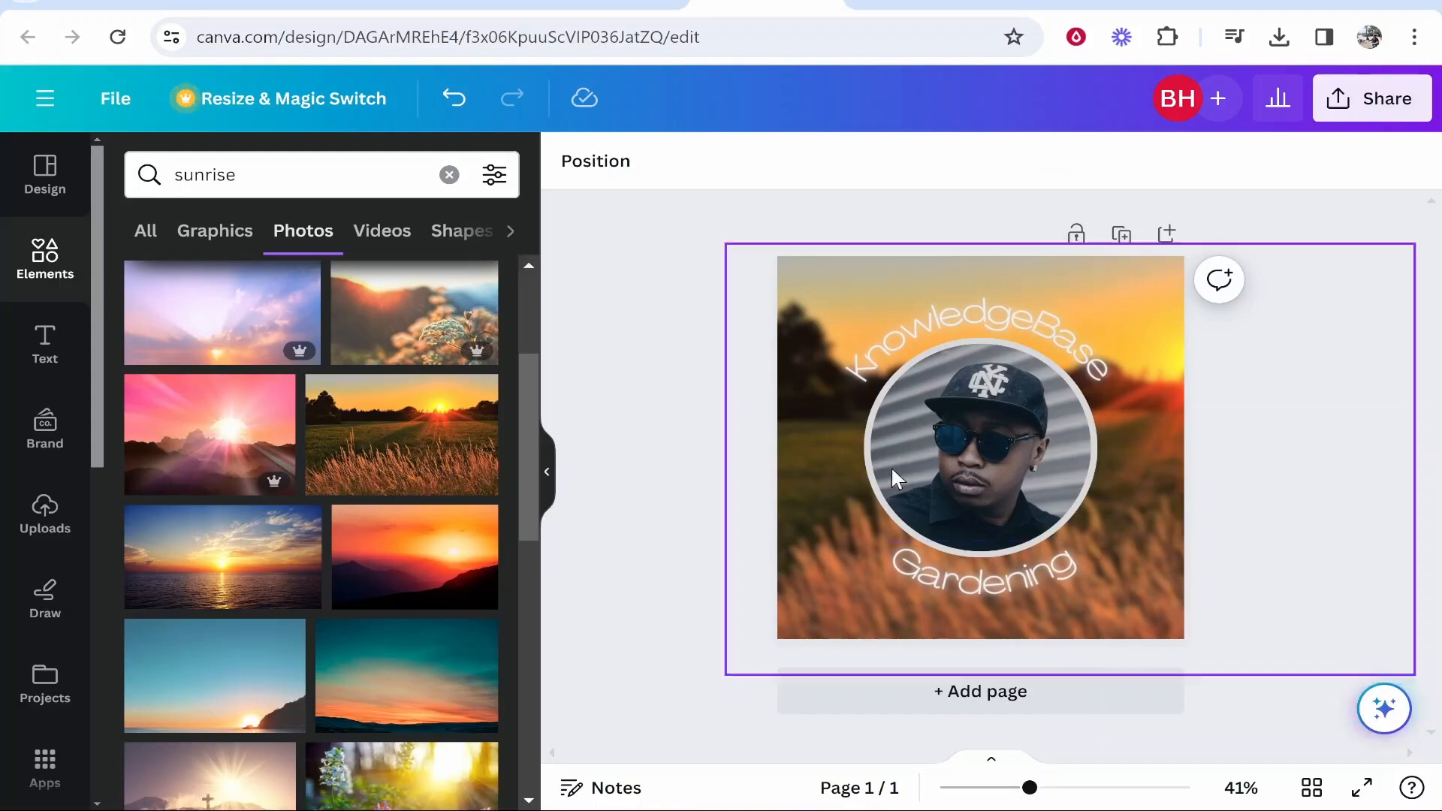
Select the round portrait and search the elements library for "plant", showing all graphics
{"action": "left_click", "coordinate": [937, 446]}
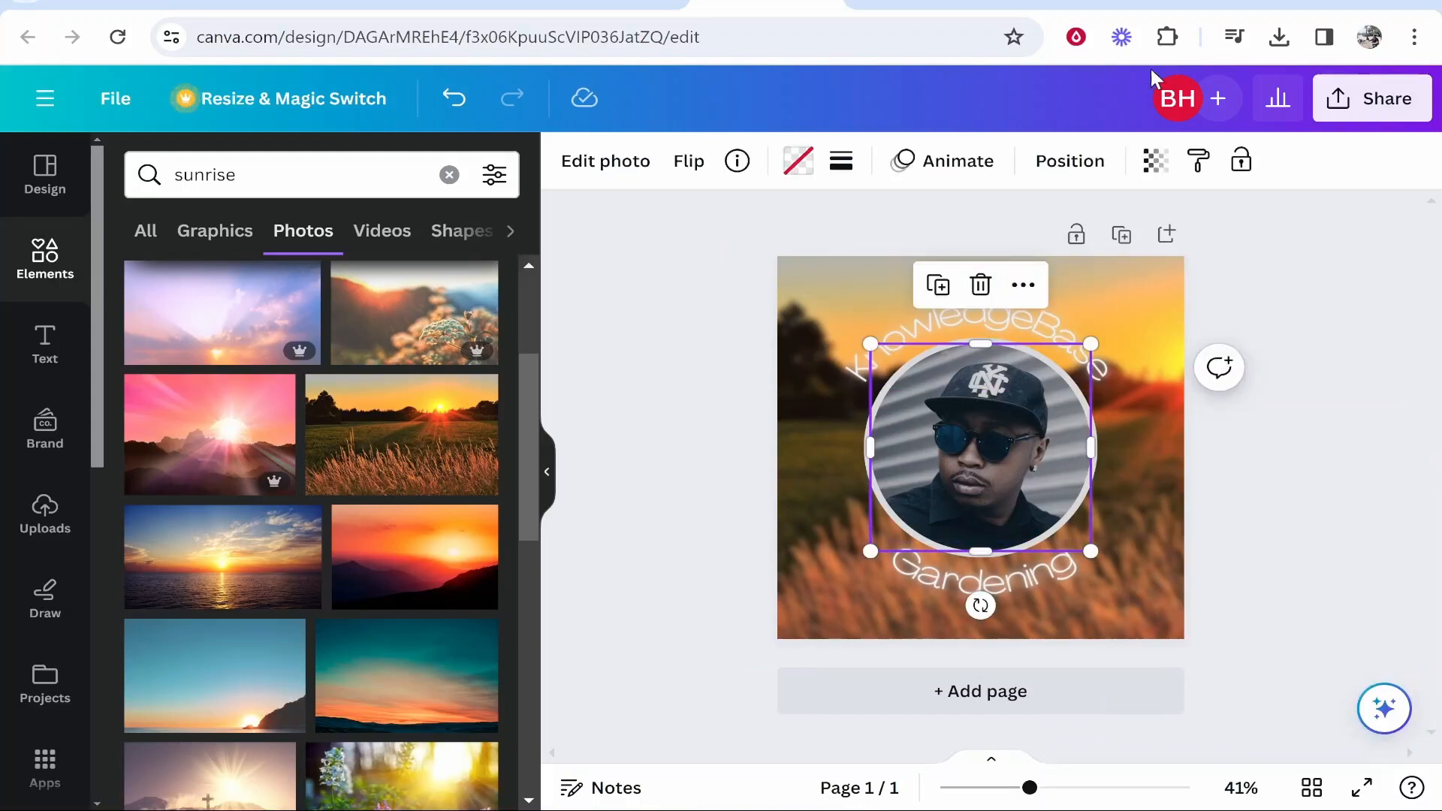
{"action": "left_click", "coordinate": [258, 179]}
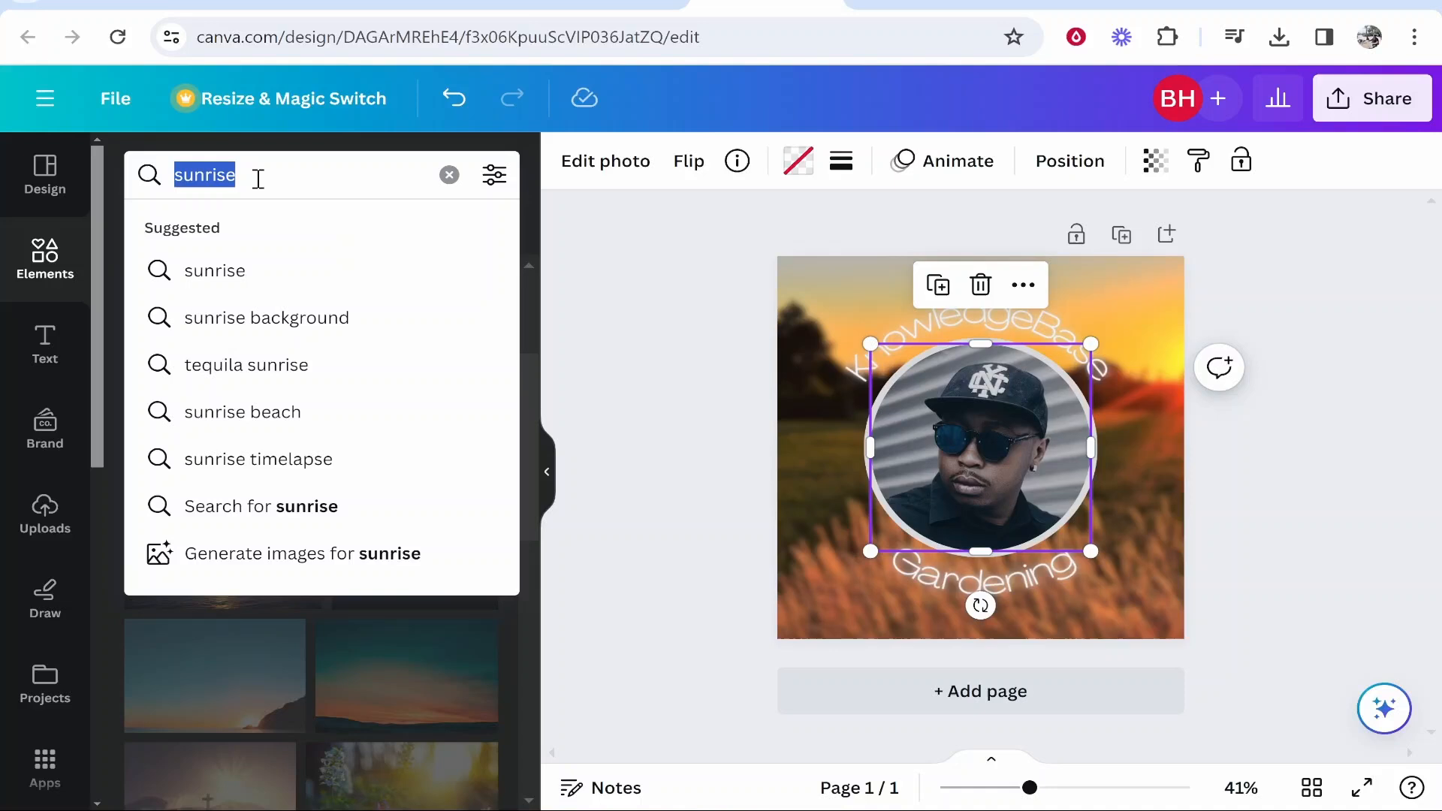
{"action": "left_click", "coordinate": [450, 177]}
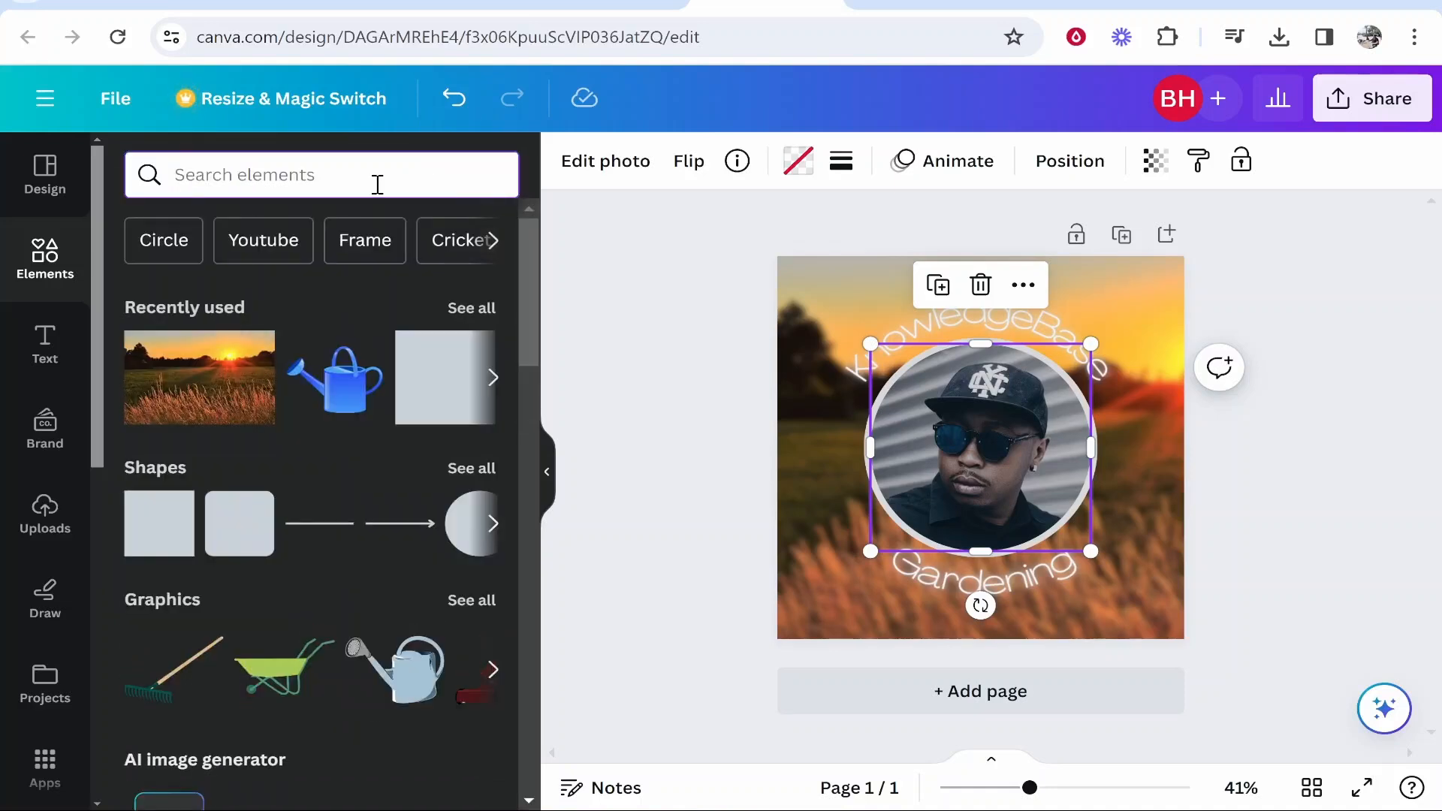
{"action": "type", "text": "plant"}
{"action": "key", "text": "Return"}
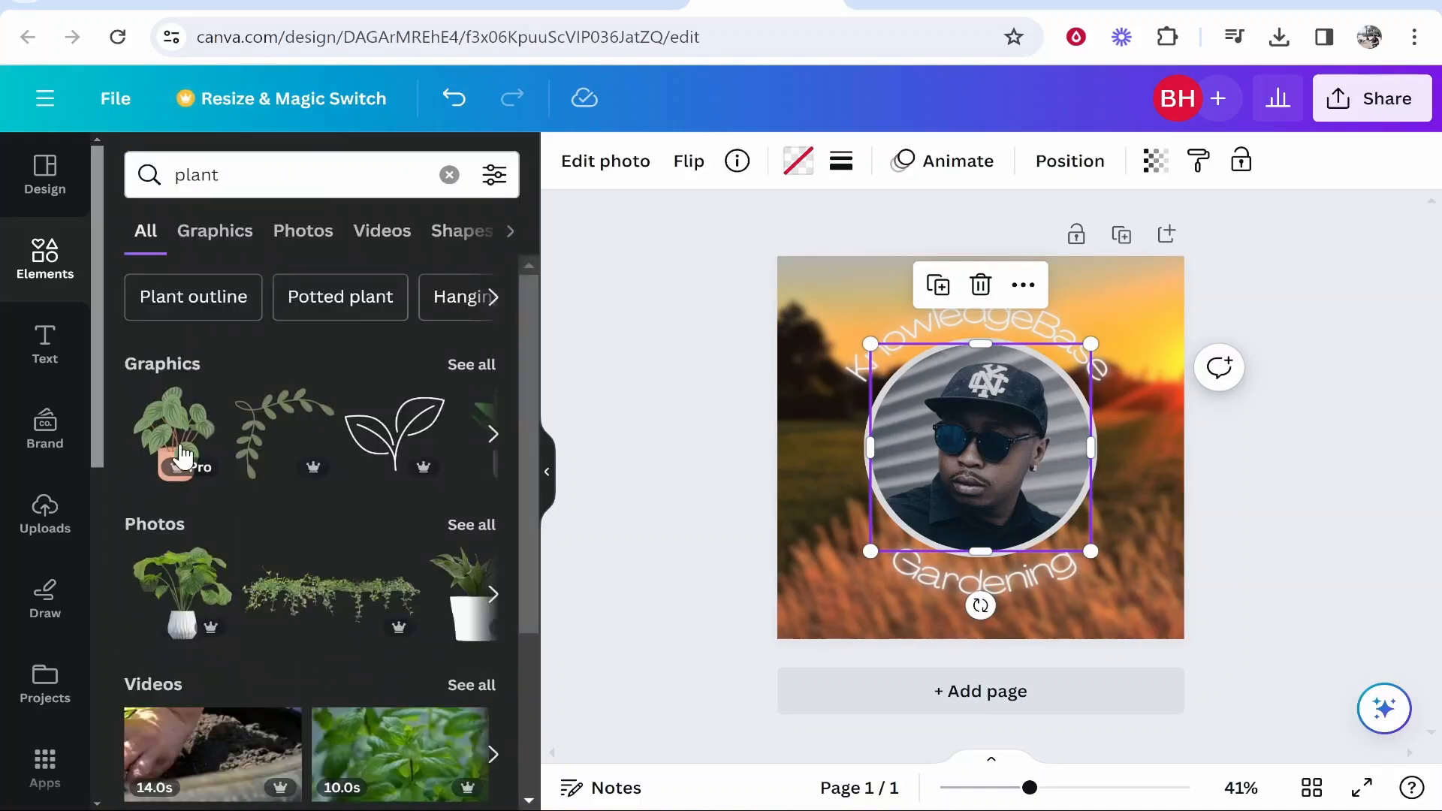
{"action": "scroll", "coordinate": [196, 600], "scroll_direction": "down", "scroll_amount": 2}
{"action": "scroll", "coordinate": [315, 481], "scroll_direction": "up", "scroll_amount": 2}
{"action": "left_click", "coordinate": [477, 366]}
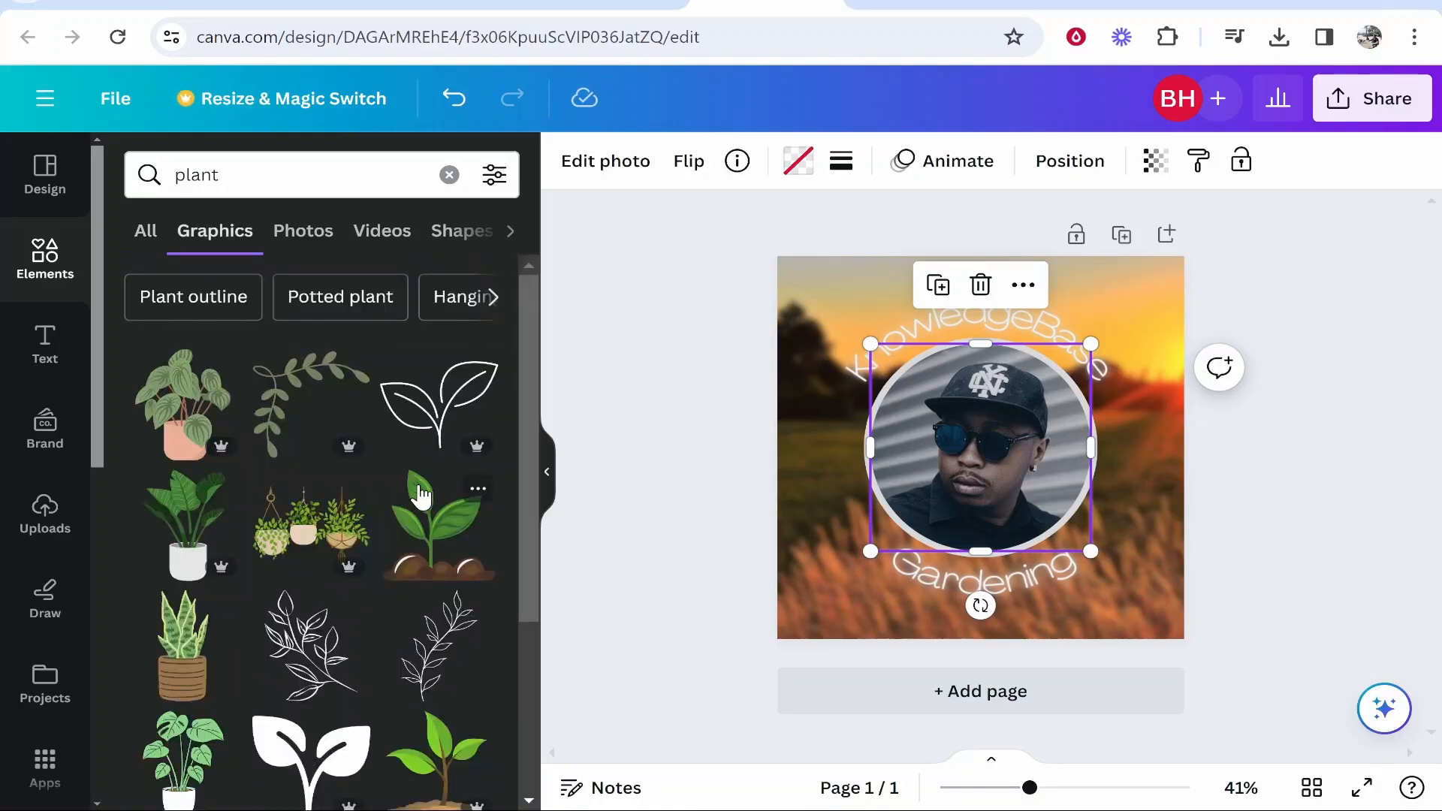
Place the potted monstera graphic in the middle of the round portrait and delete the portrait together with its photo frame
{"action": "scroll", "coordinate": [344, 575], "scroll_direction": "down", "scroll_amount": 5}
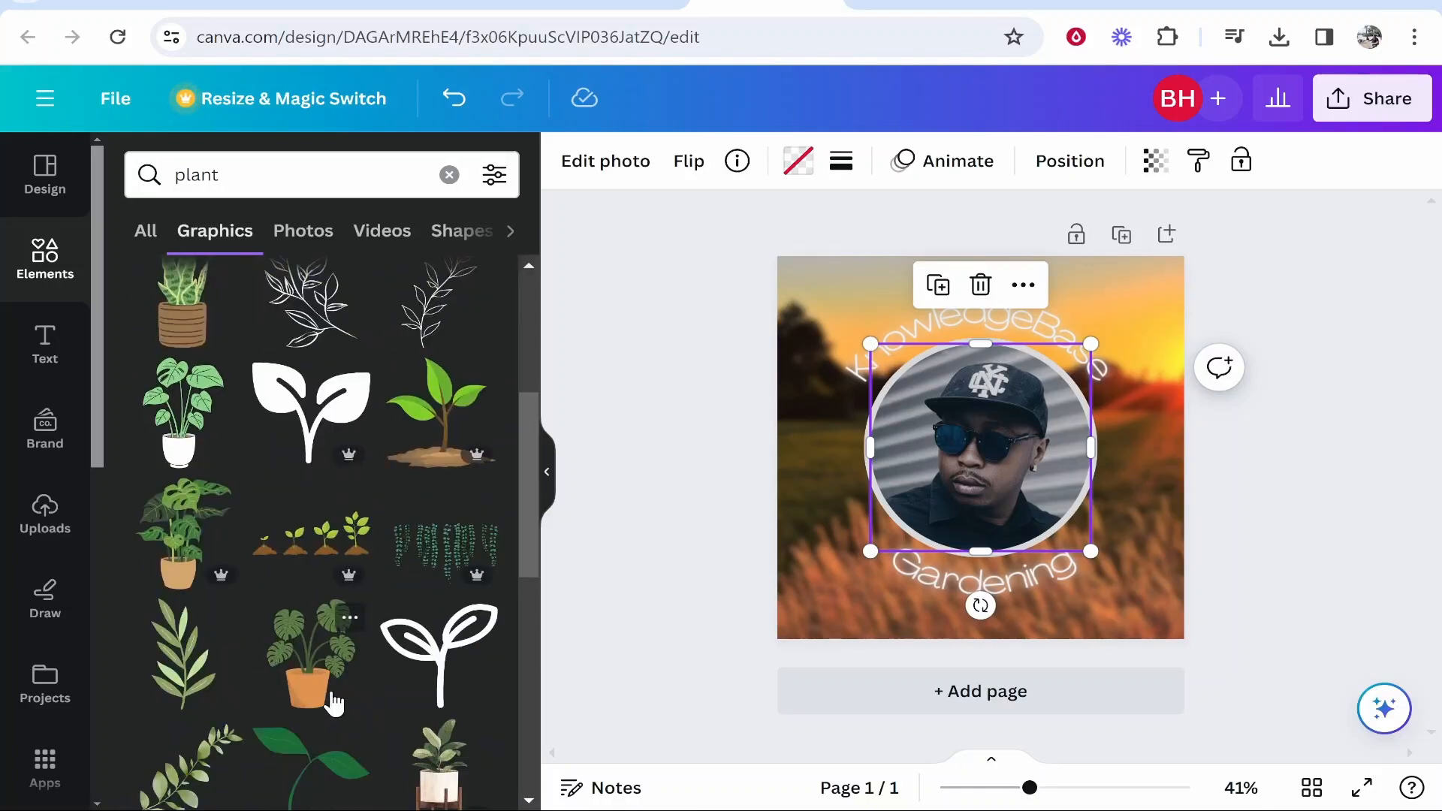
{"action": "left_click_drag", "start_coordinate": [292, 694], "coordinate": [972, 472]}
{"action": "left_click", "coordinate": [906, 425]}
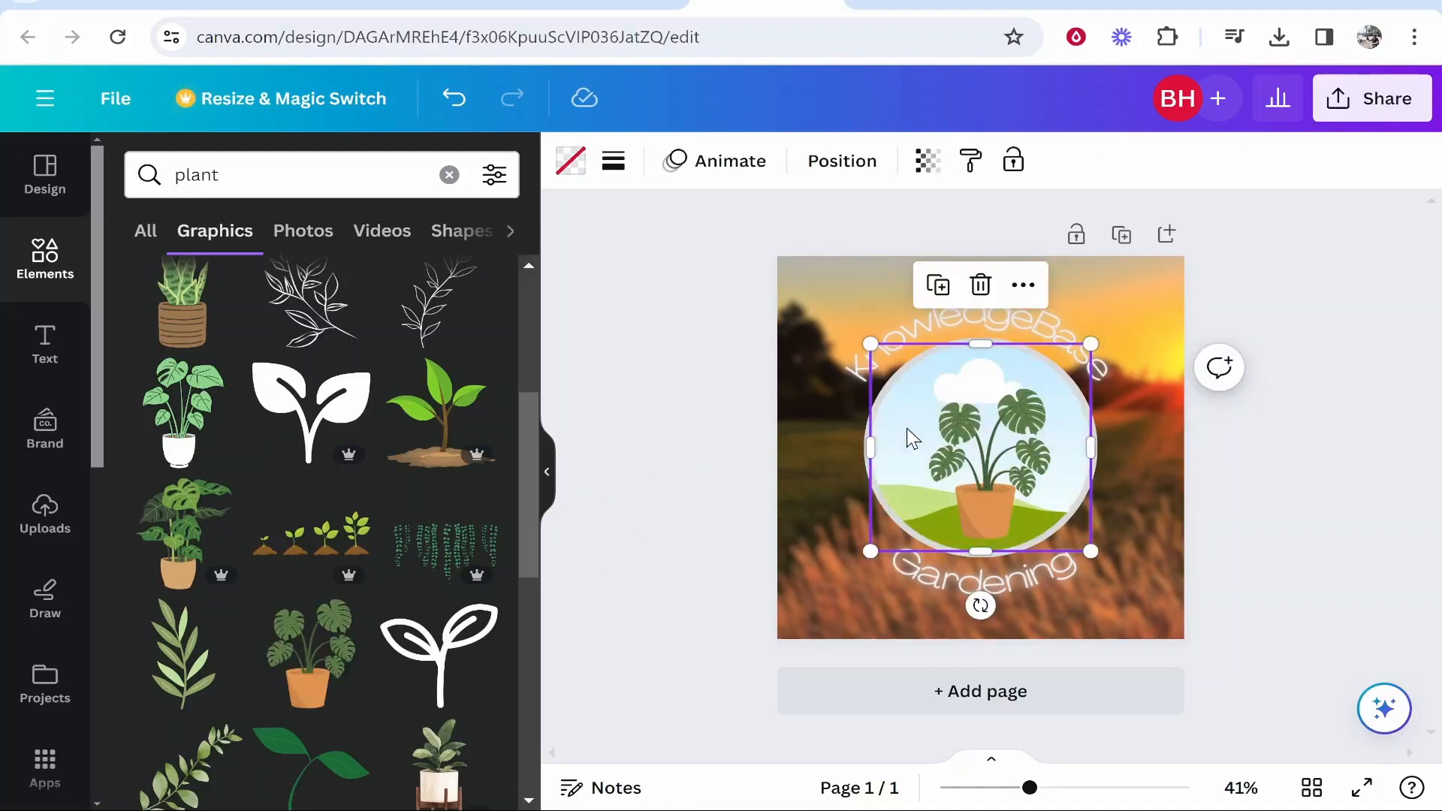
{"action": "key", "text": "Delete"}
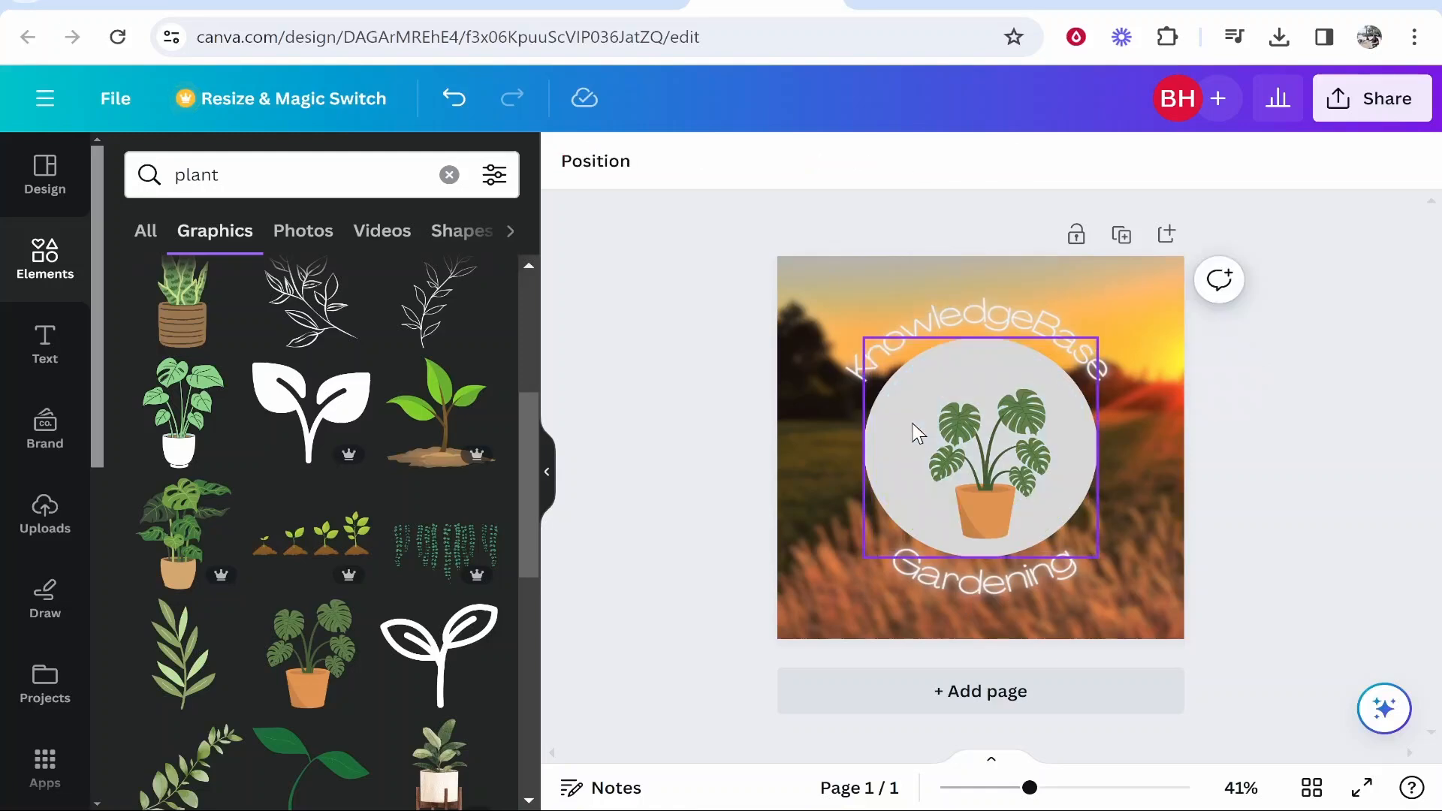
Change the fill of the grey circle behind the potted plant to white from the document colors
{"action": "left_click", "coordinate": [925, 409]}
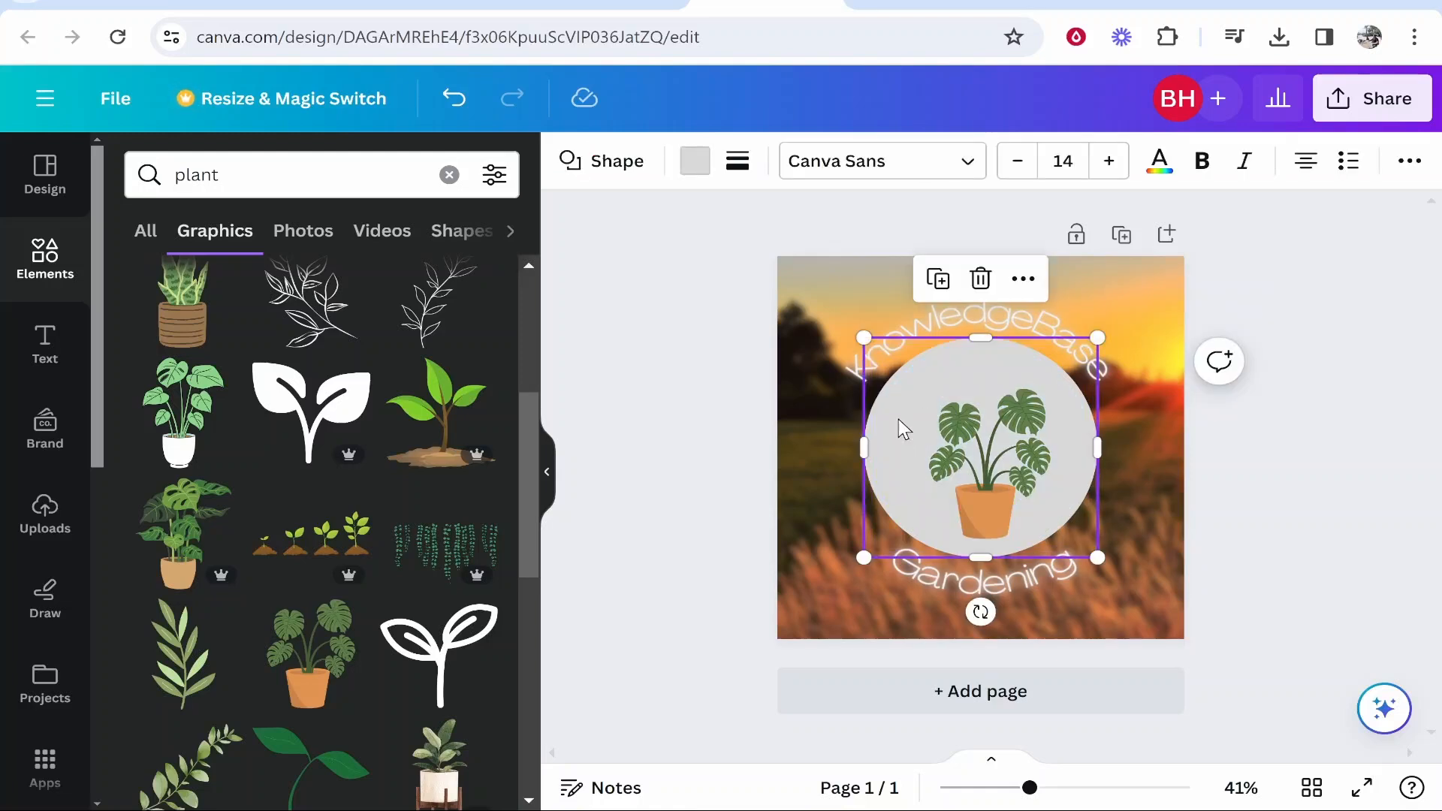
{"action": "left_click", "coordinate": [694, 161]}
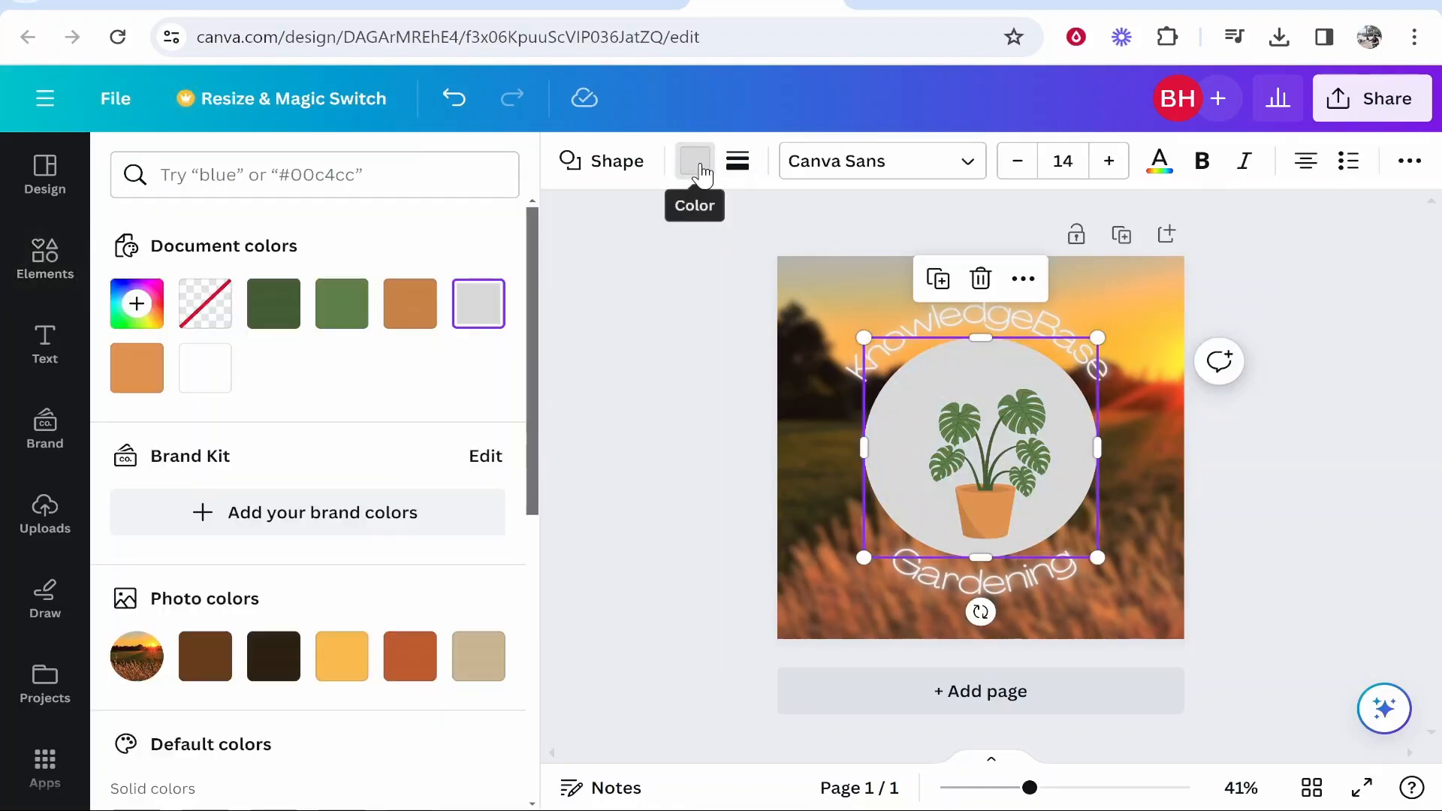
{"action": "left_click", "coordinate": [219, 374]}
{"action": "left_click", "coordinate": [668, 435]}
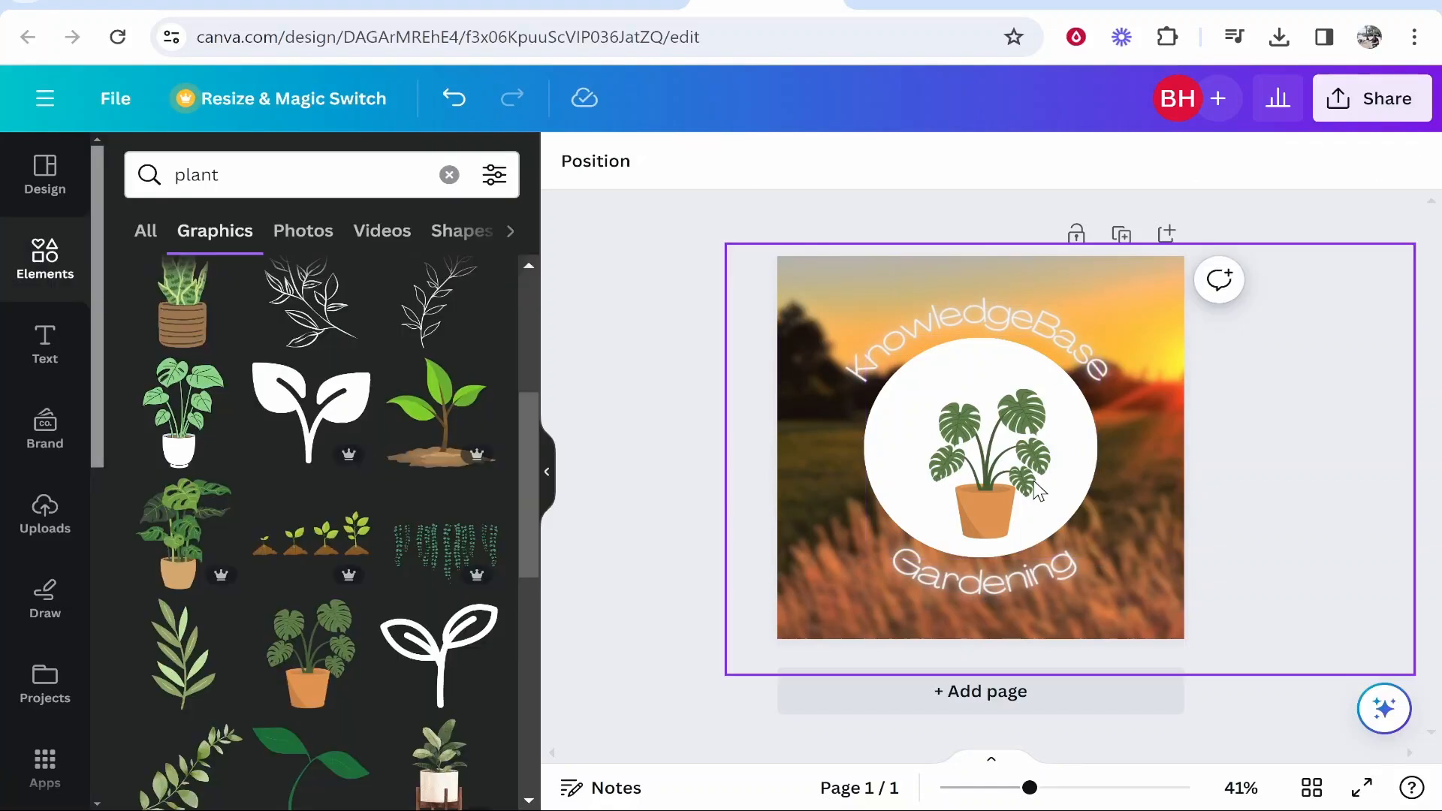
Move the potted plant slightly up and left so it sits centered in the white circle
{"action": "mouse_move", "coordinate": [991, 491]}
{"action": "left_mouse_down"}
{"action": "mouse_move", "coordinate": [974, 473]}
{"action": "mouse_move", "coordinate": [985, 476]}
{"action": "left_mouse_up"}
{"action": "left_click_drag", "start_coordinate": [919, 373], "coordinate": [914, 367]}
{"action": "left_click", "coordinate": [1258, 442]}
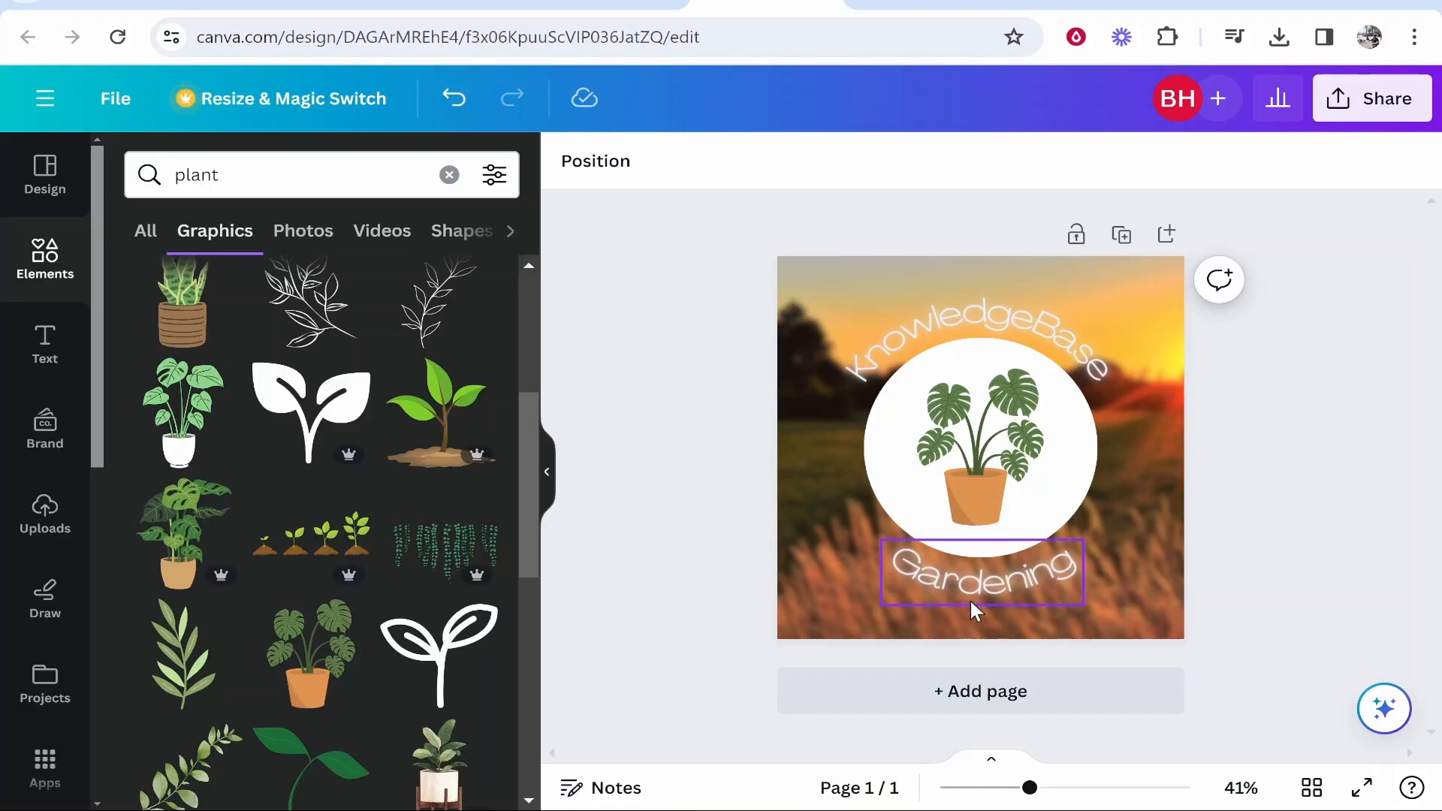
Try the Shadow effect on the curved KnowledgeBase text
{"action": "left_click", "coordinate": [946, 354]}
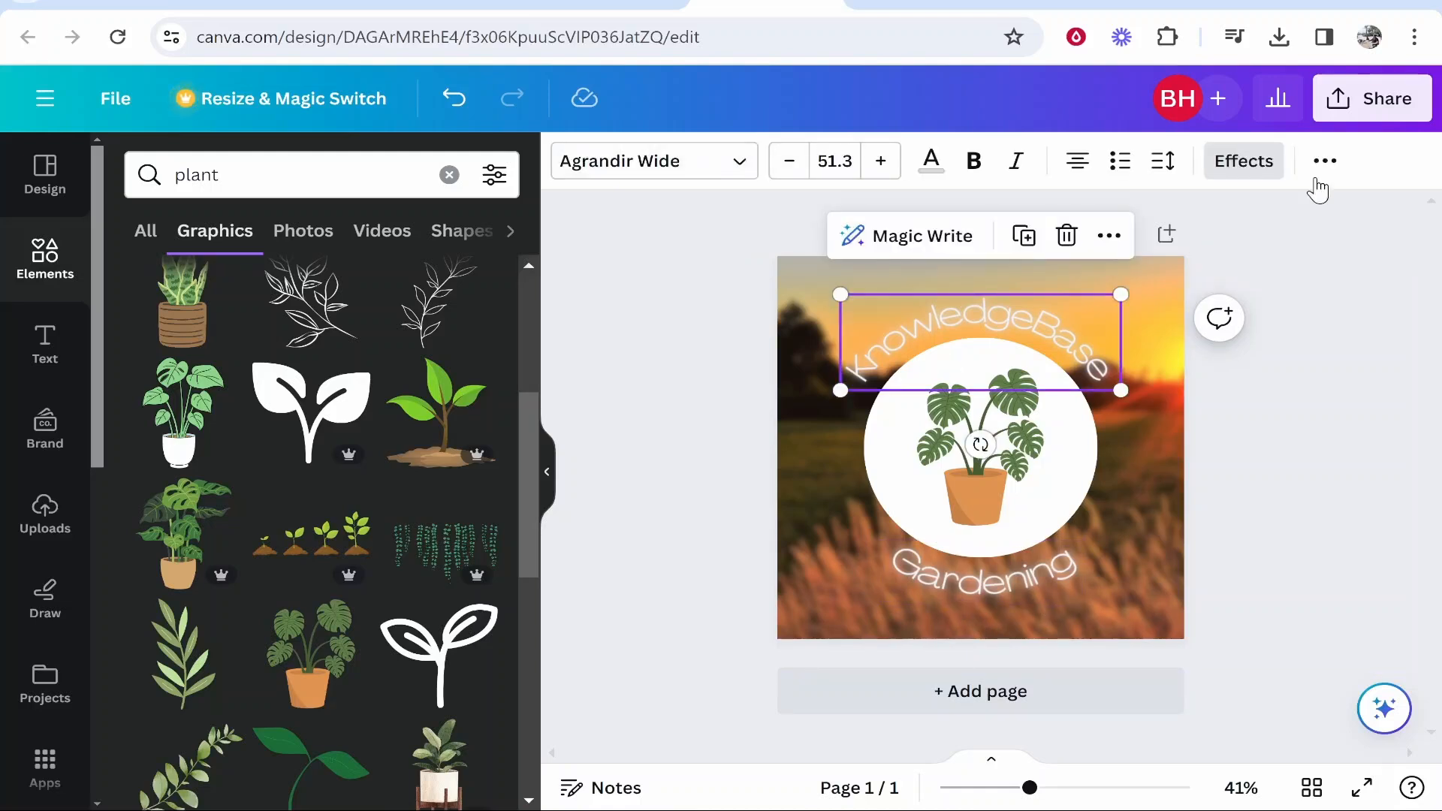
{"action": "left_click", "coordinate": [1269, 169]}
{"action": "scroll", "coordinate": [289, 406], "scroll_direction": "down", "scroll_amount": 3}
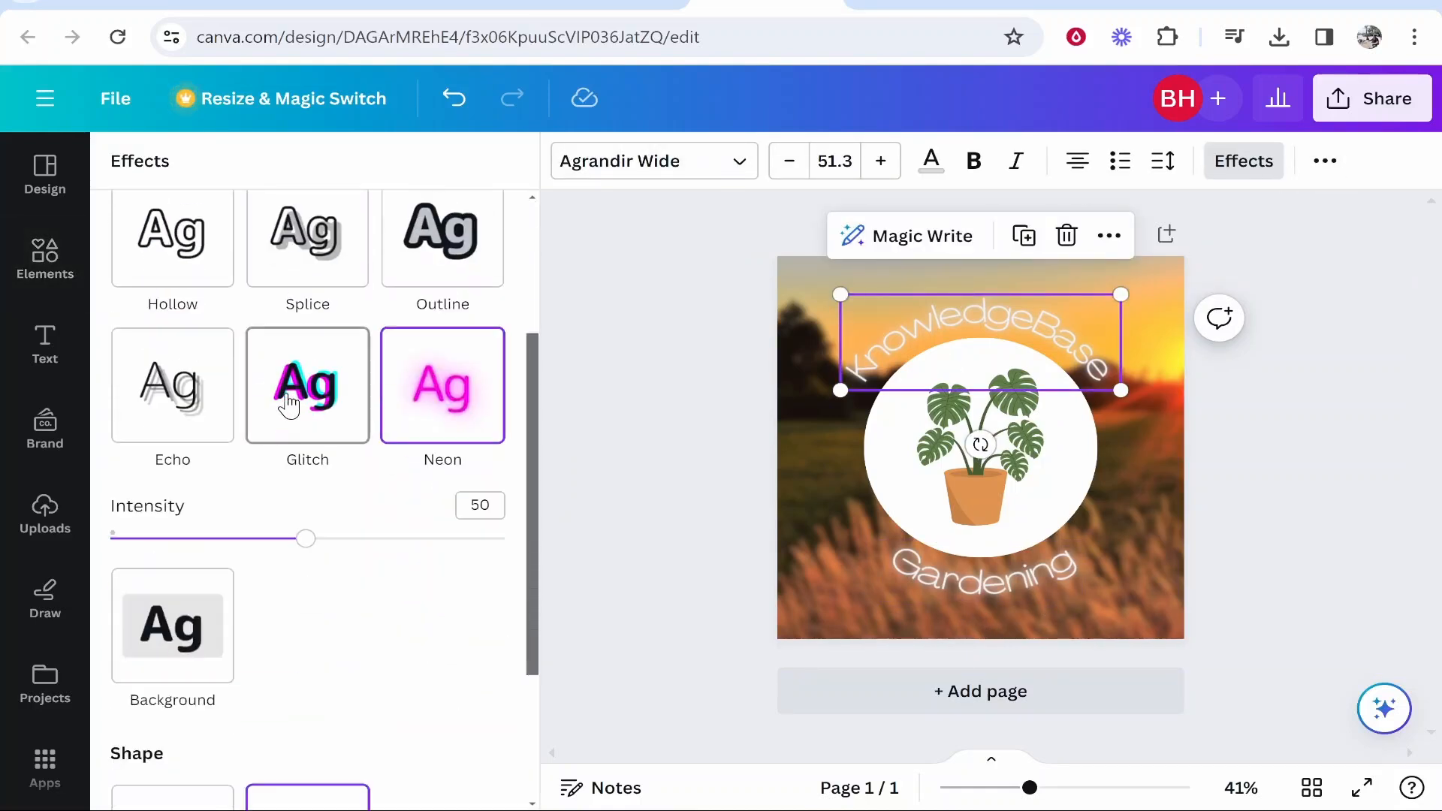
{"action": "scroll", "coordinate": [300, 417], "scroll_direction": "up", "scroll_amount": 3}
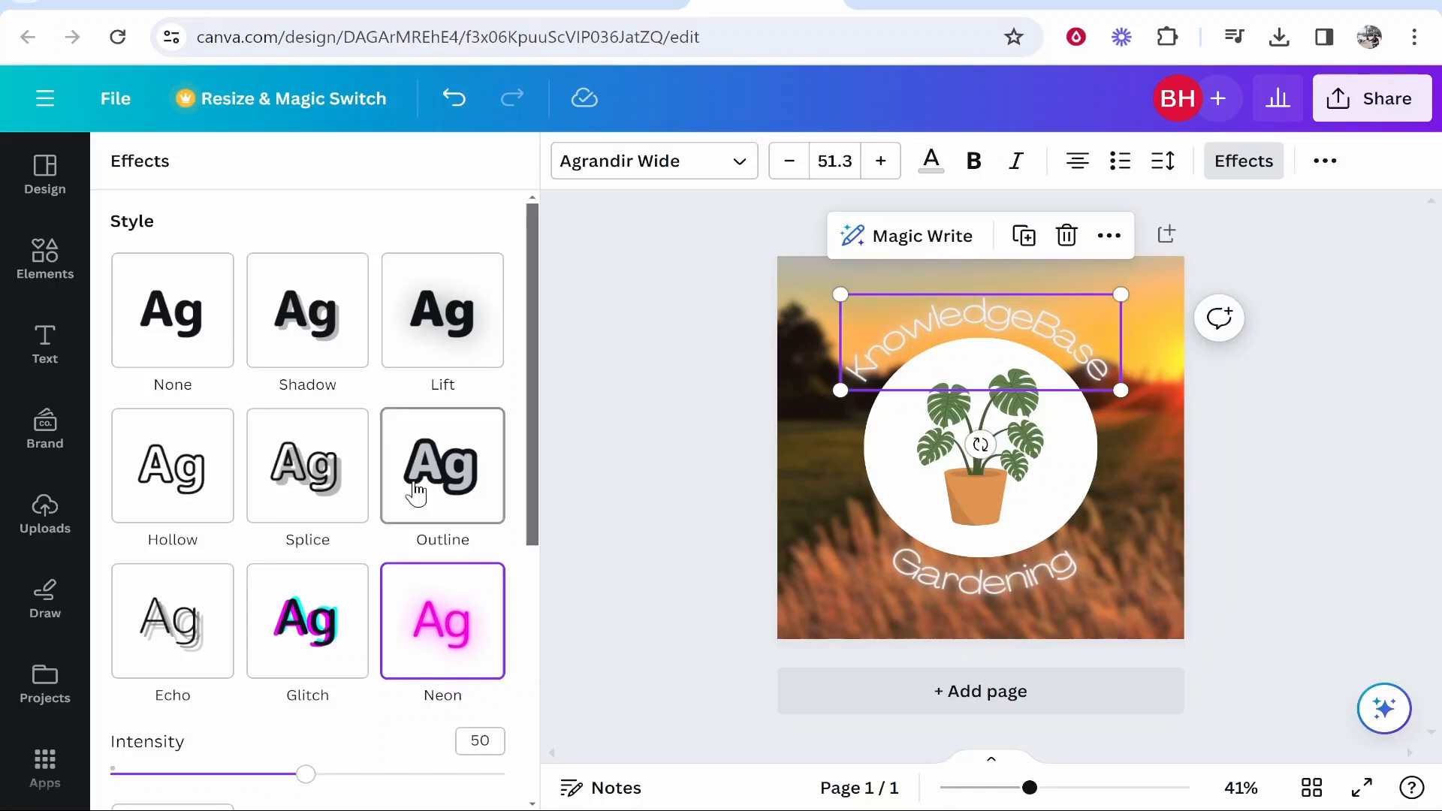
{"action": "left_click", "coordinate": [300, 330]}
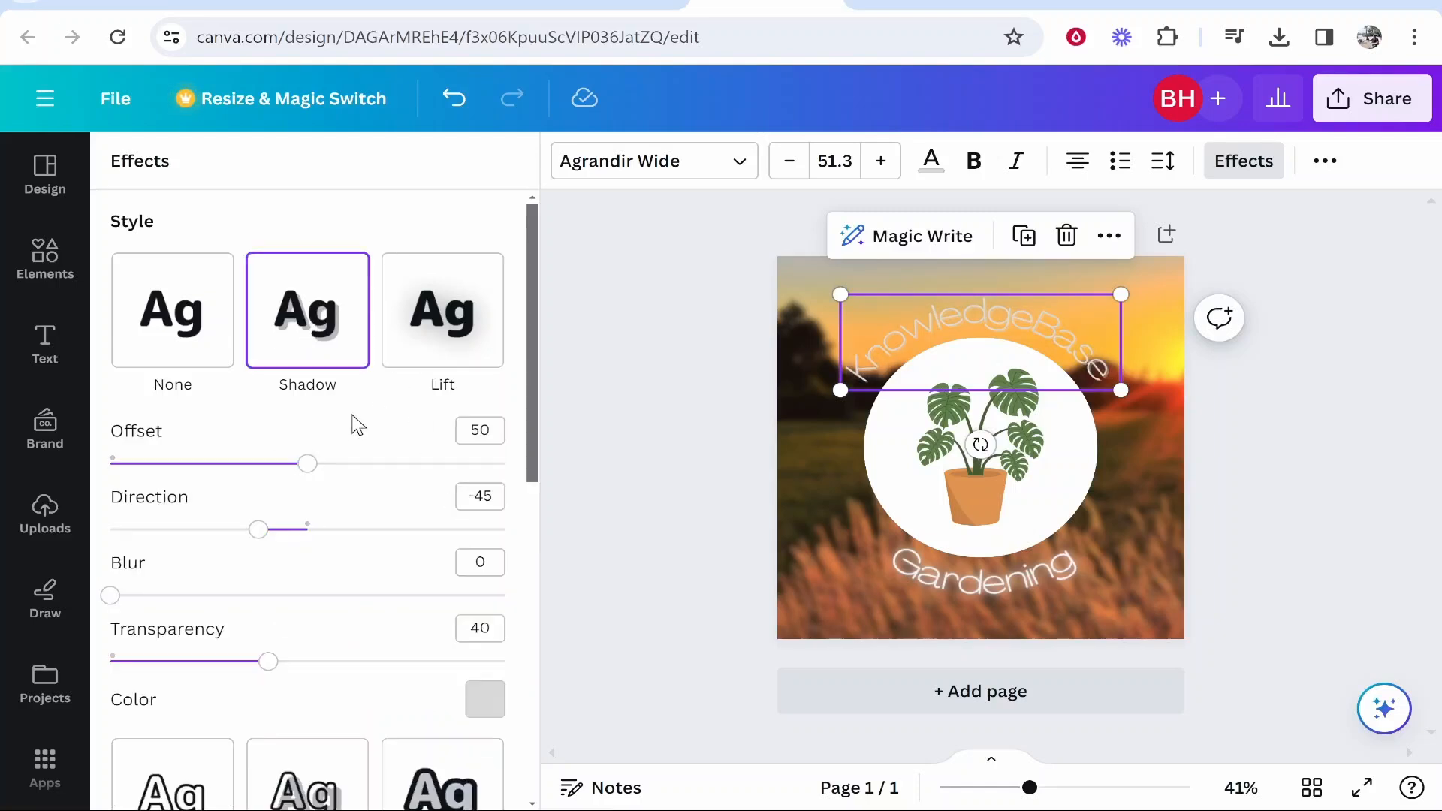
Apply the Background effect in black to the curved KnowledgeBase text, with roundness 61 and spread 33
{"action": "scroll", "coordinate": [345, 432], "scroll_direction": "down", "scroll_amount": 5}
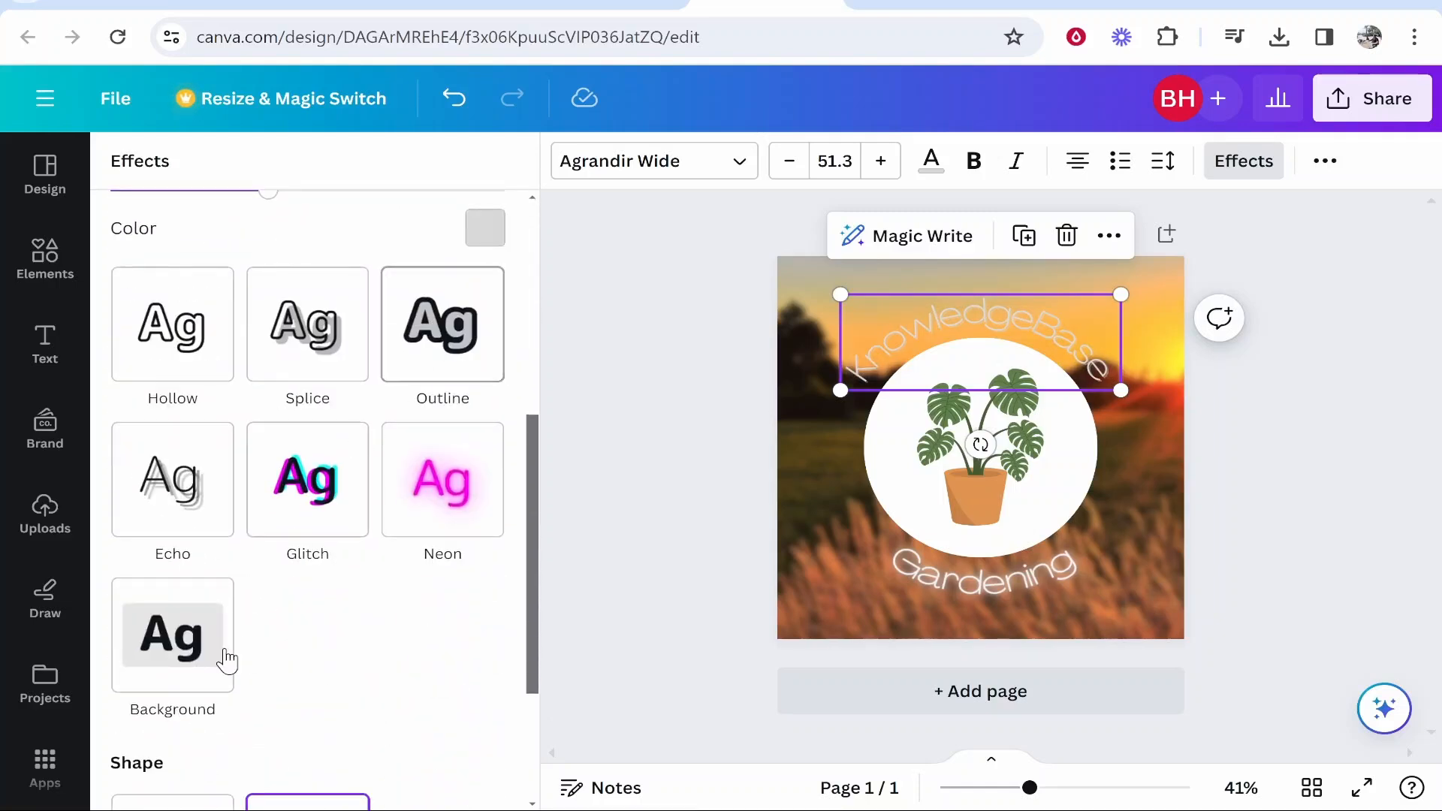
{"action": "left_click", "coordinate": [225, 659]}
{"action": "scroll", "coordinate": [143, 537], "scroll_direction": "down", "scroll_amount": 3}
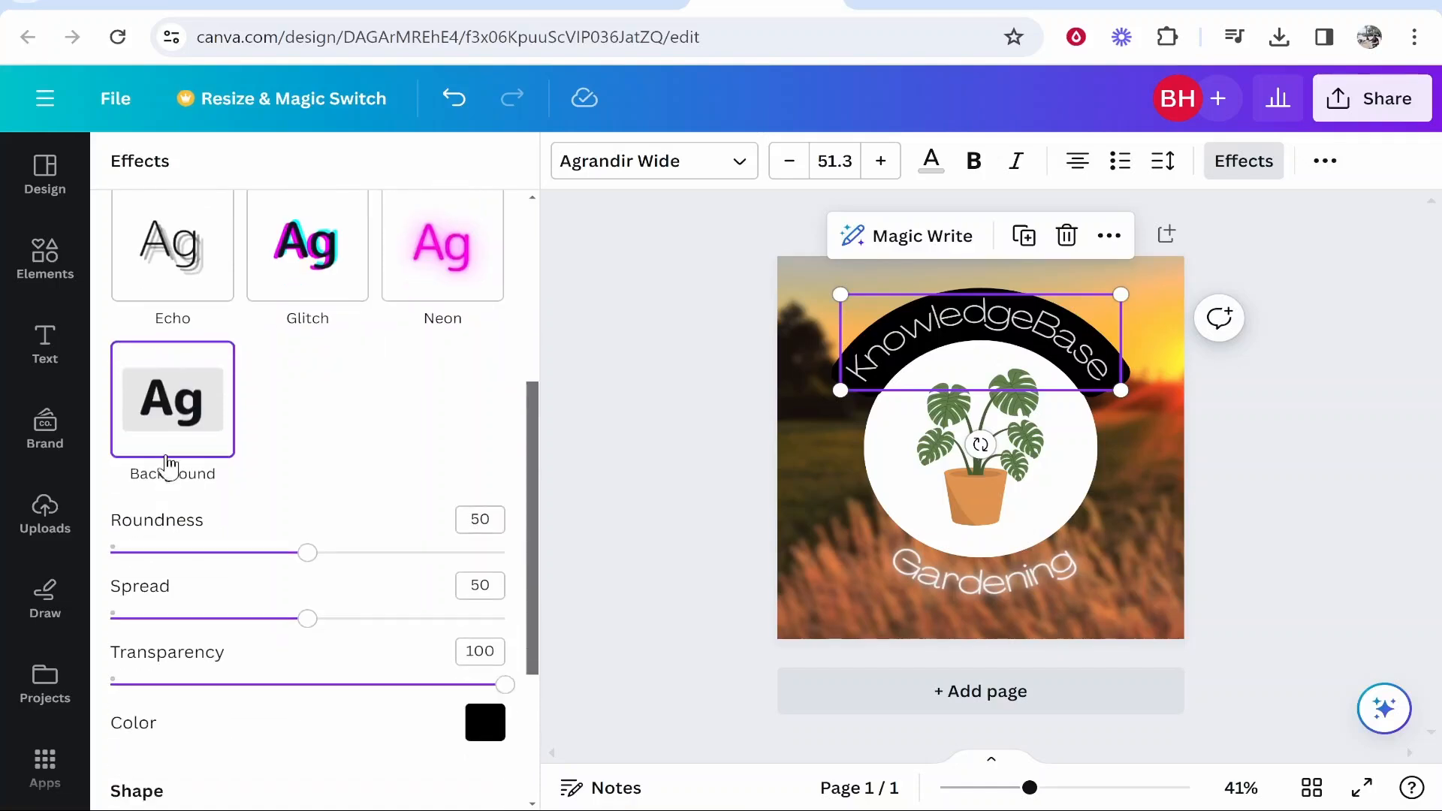
{"action": "left_click_drag", "start_coordinate": [314, 555], "coordinate": [354, 556]}
{"action": "left_click_drag", "start_coordinate": [307, 617], "coordinate": [240, 618]}
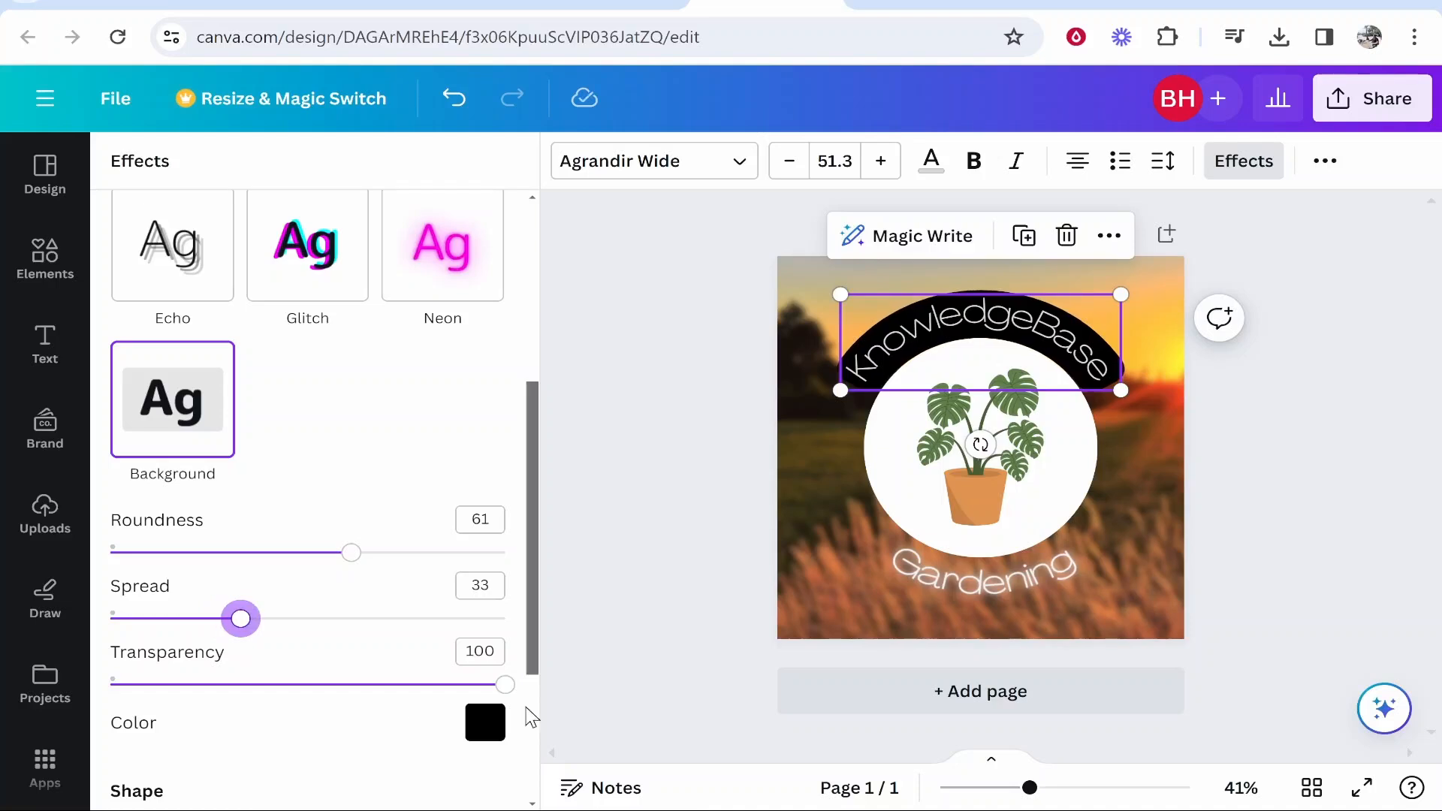
{"action": "scroll", "coordinate": [455, 578], "scroll_direction": "down", "scroll_amount": 3}
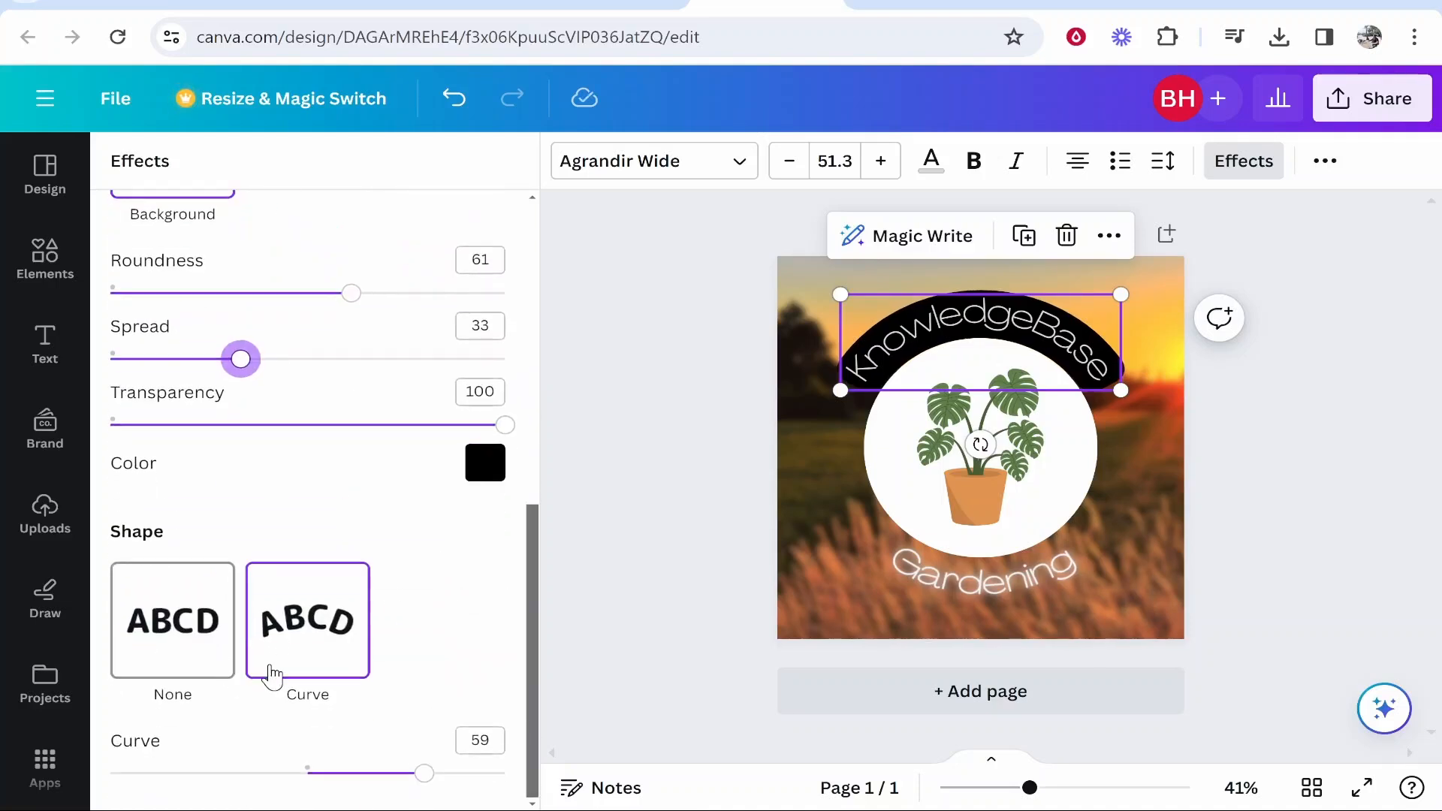
Copy the style of the curved KnowledgeBase text and apply it to the Gardening text
{"action": "left_click", "coordinate": [1019, 614]}
{"action": "left_click", "coordinate": [988, 582]}
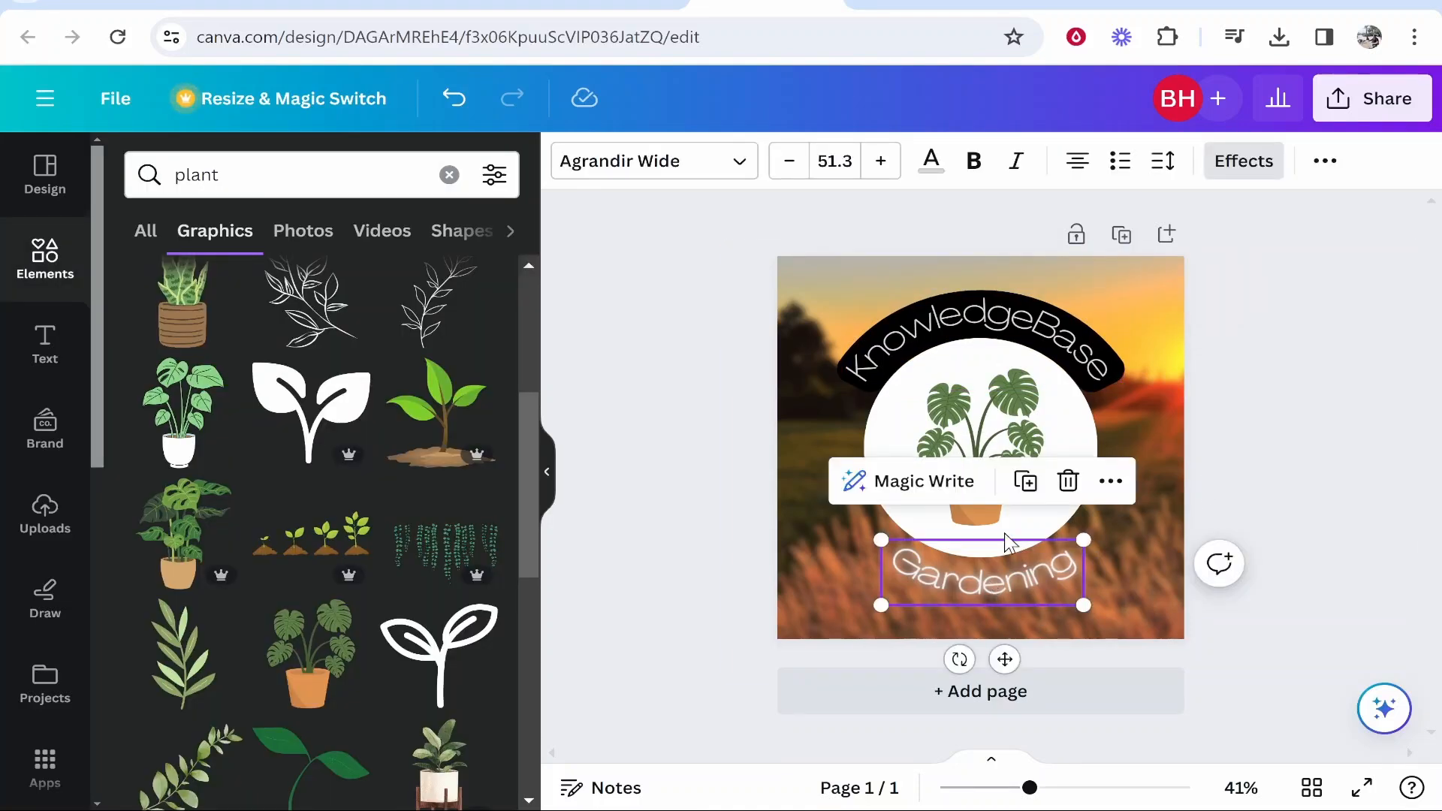
{"action": "left_click", "coordinate": [1090, 376]}
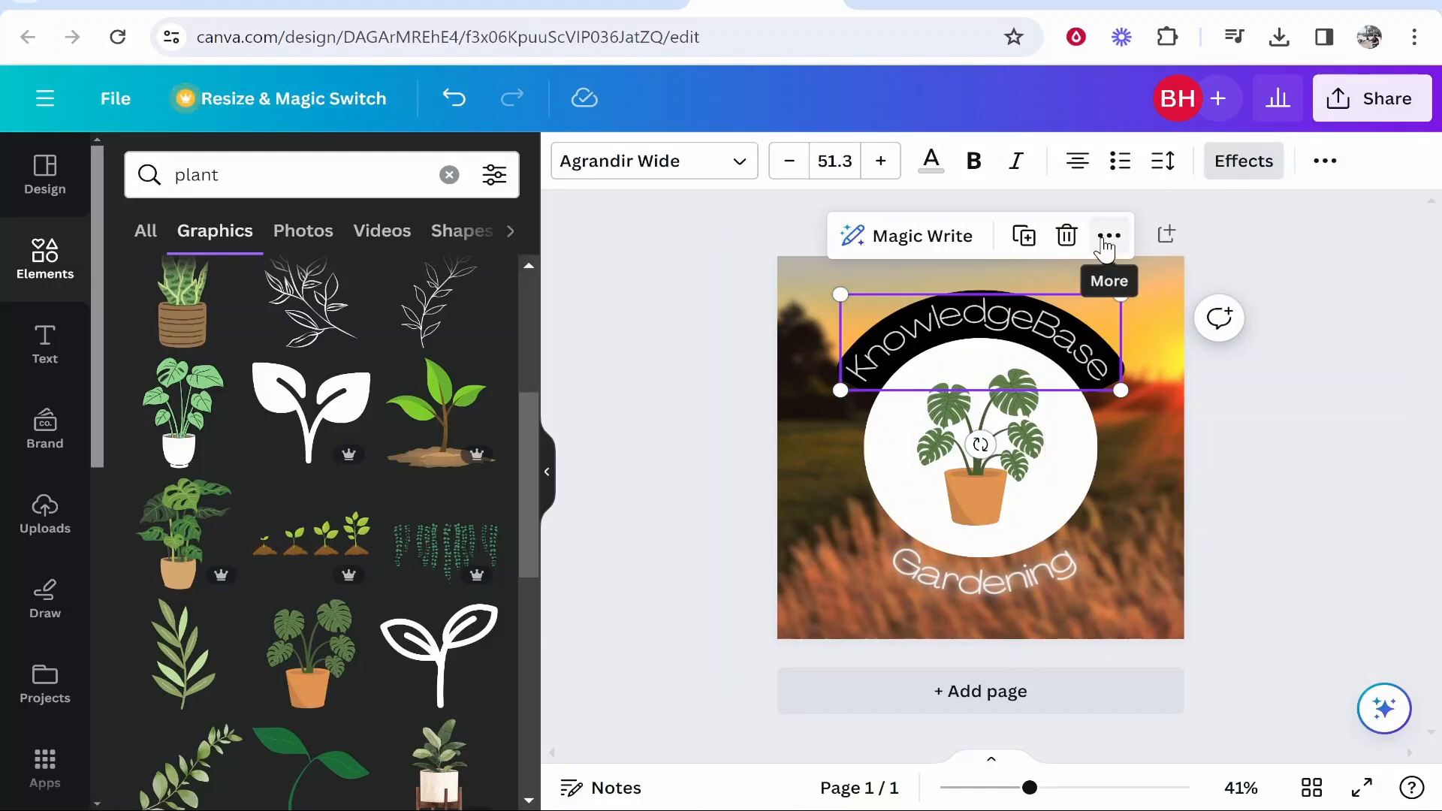
{"action": "left_click", "coordinate": [1106, 237]}
{"action": "left_click", "coordinate": [1015, 357]}
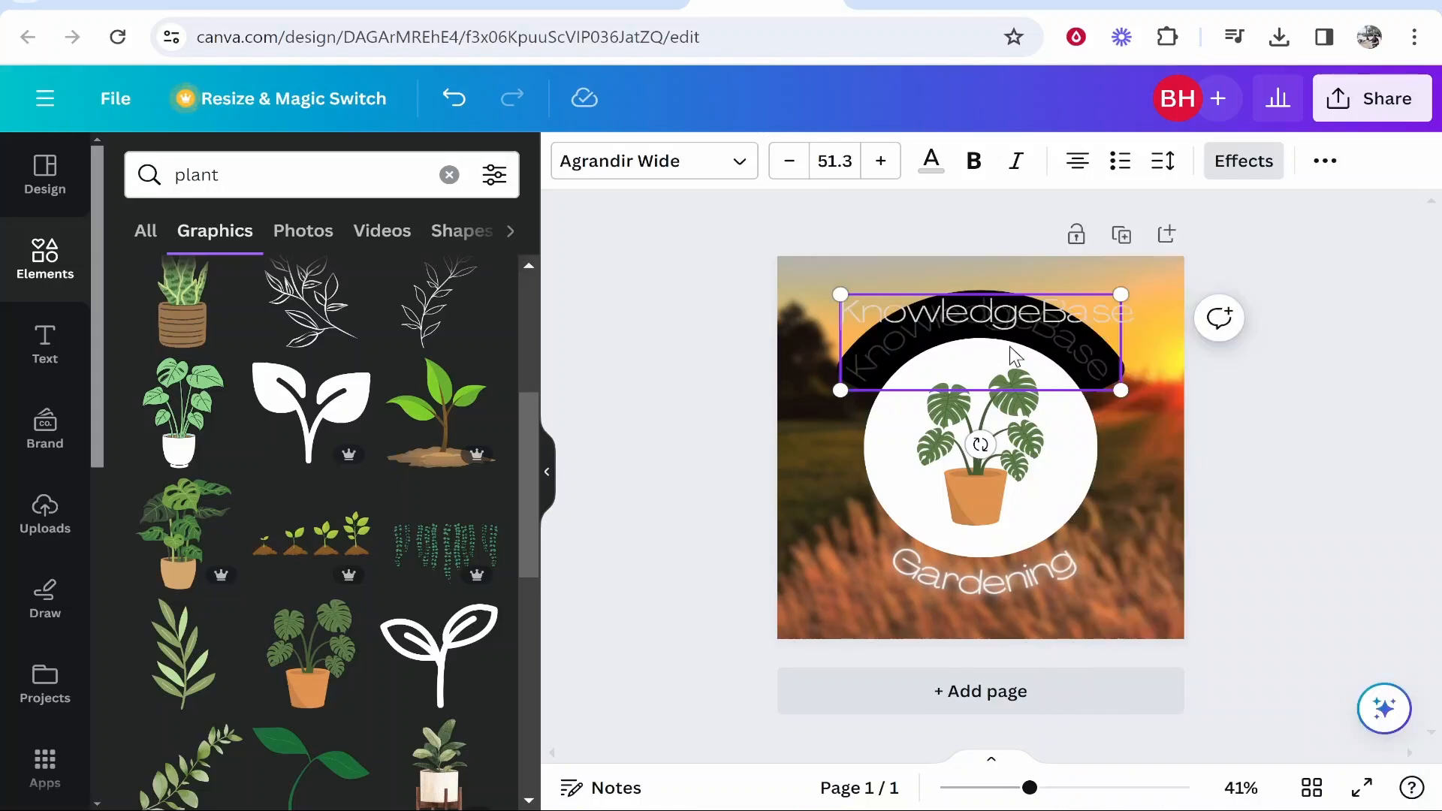
{"action": "key", "text": "Escape"}
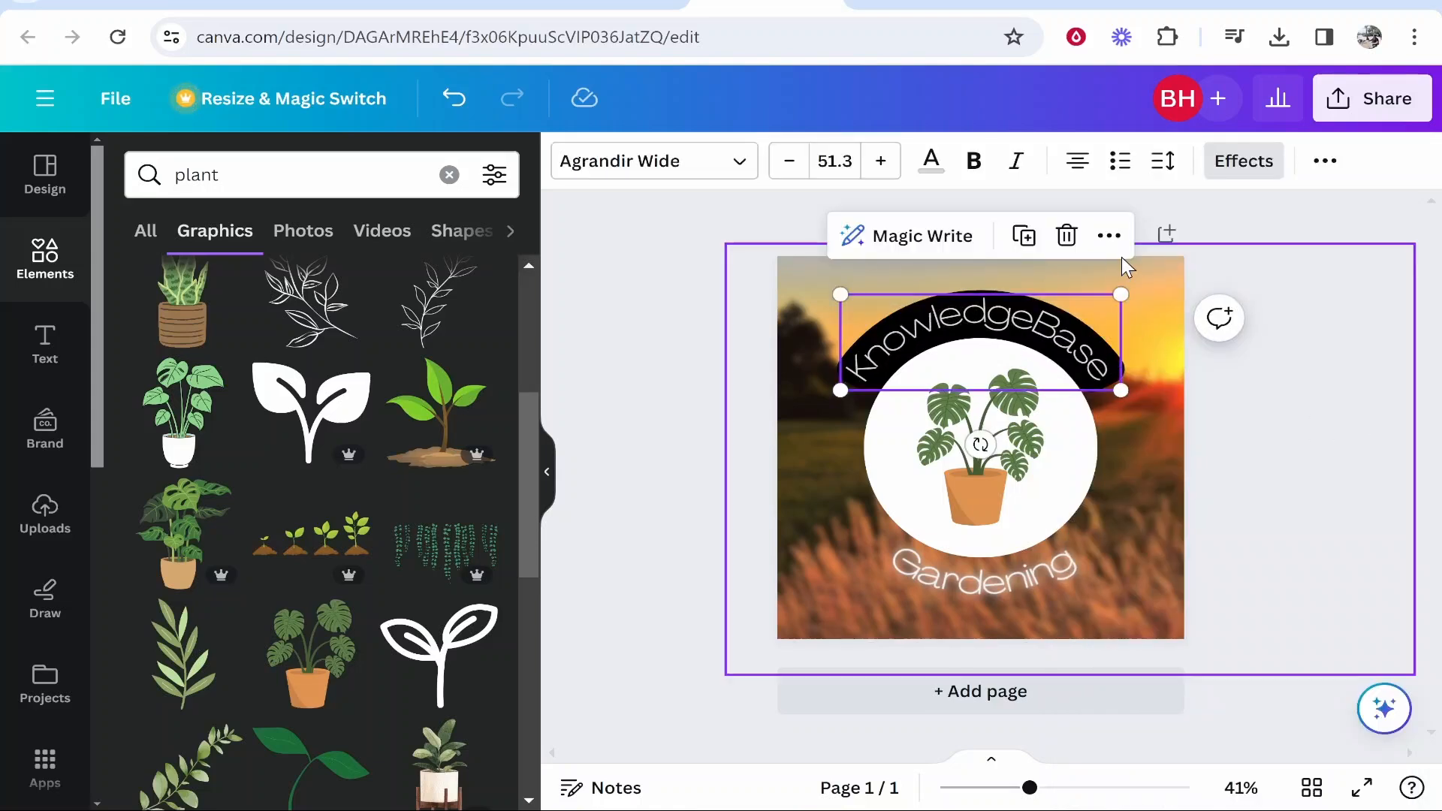
{"action": "left_click", "coordinate": [1109, 235]}
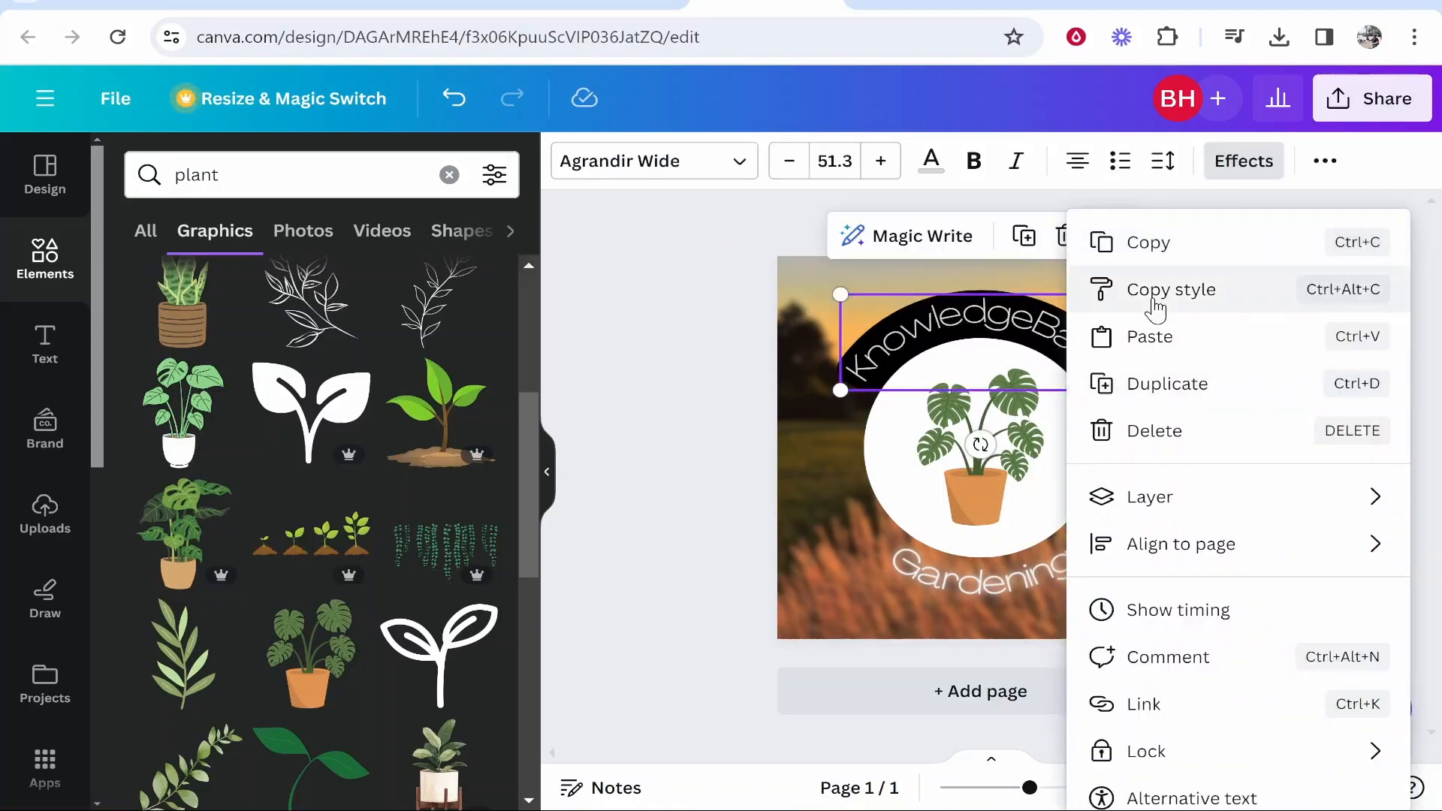
{"action": "left_click", "coordinate": [1150, 294]}
{"action": "left_click", "coordinate": [982, 598]}
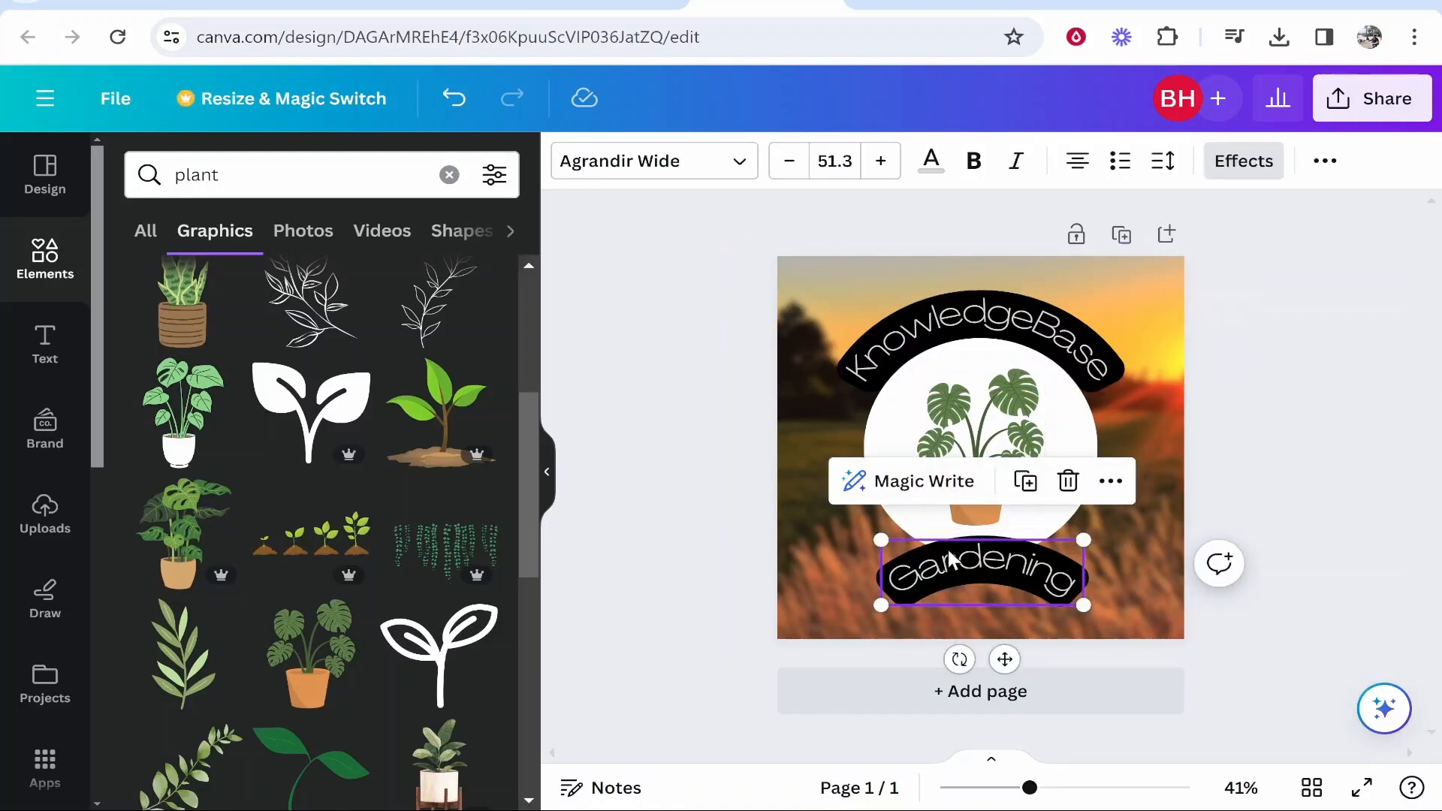
Set the curve of the Gardening text to -59 so it bends around the underside of the circle
{"action": "left_click", "coordinate": [922, 591]}
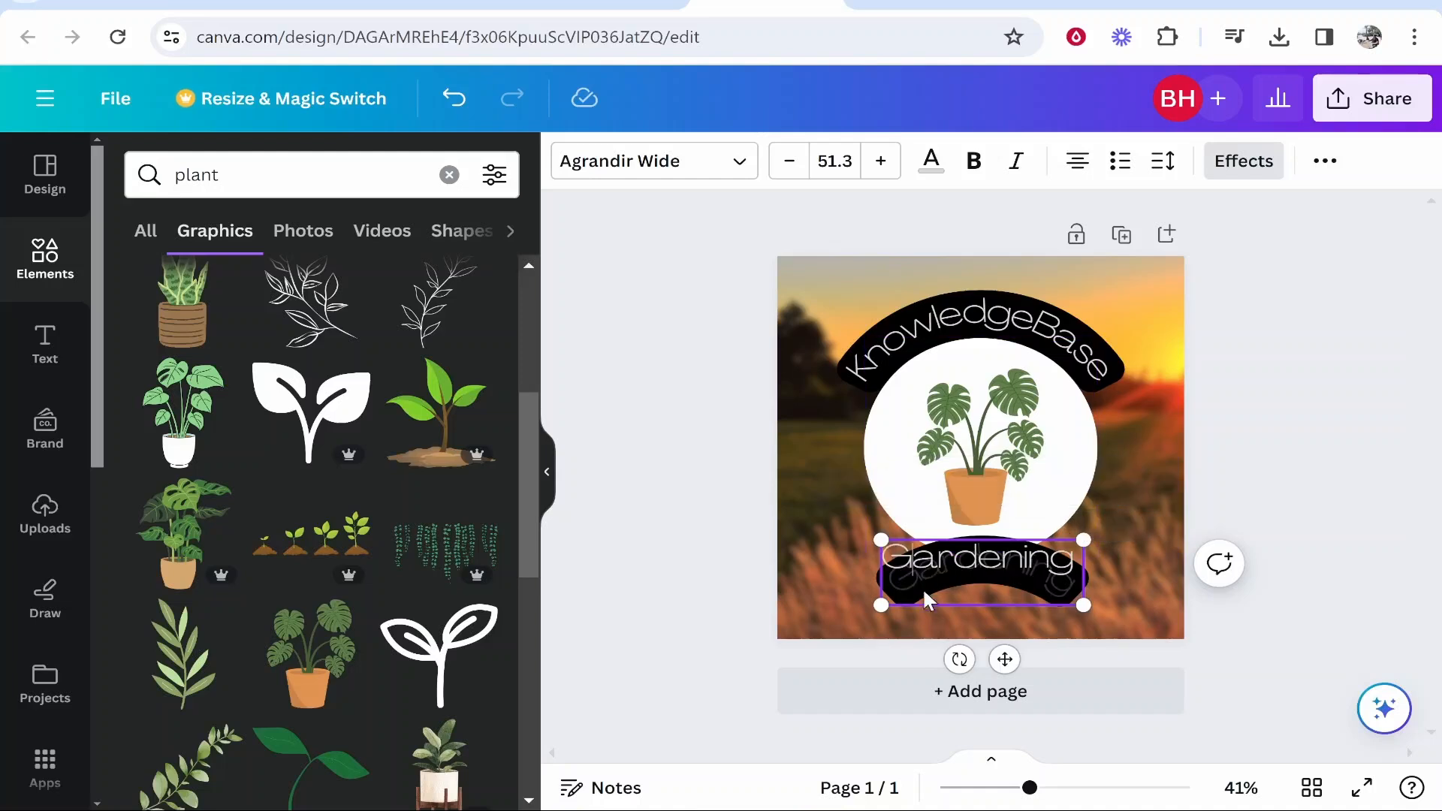
{"action": "left_click", "coordinate": [1191, 569]}
{"action": "left_click", "coordinate": [1042, 580]}
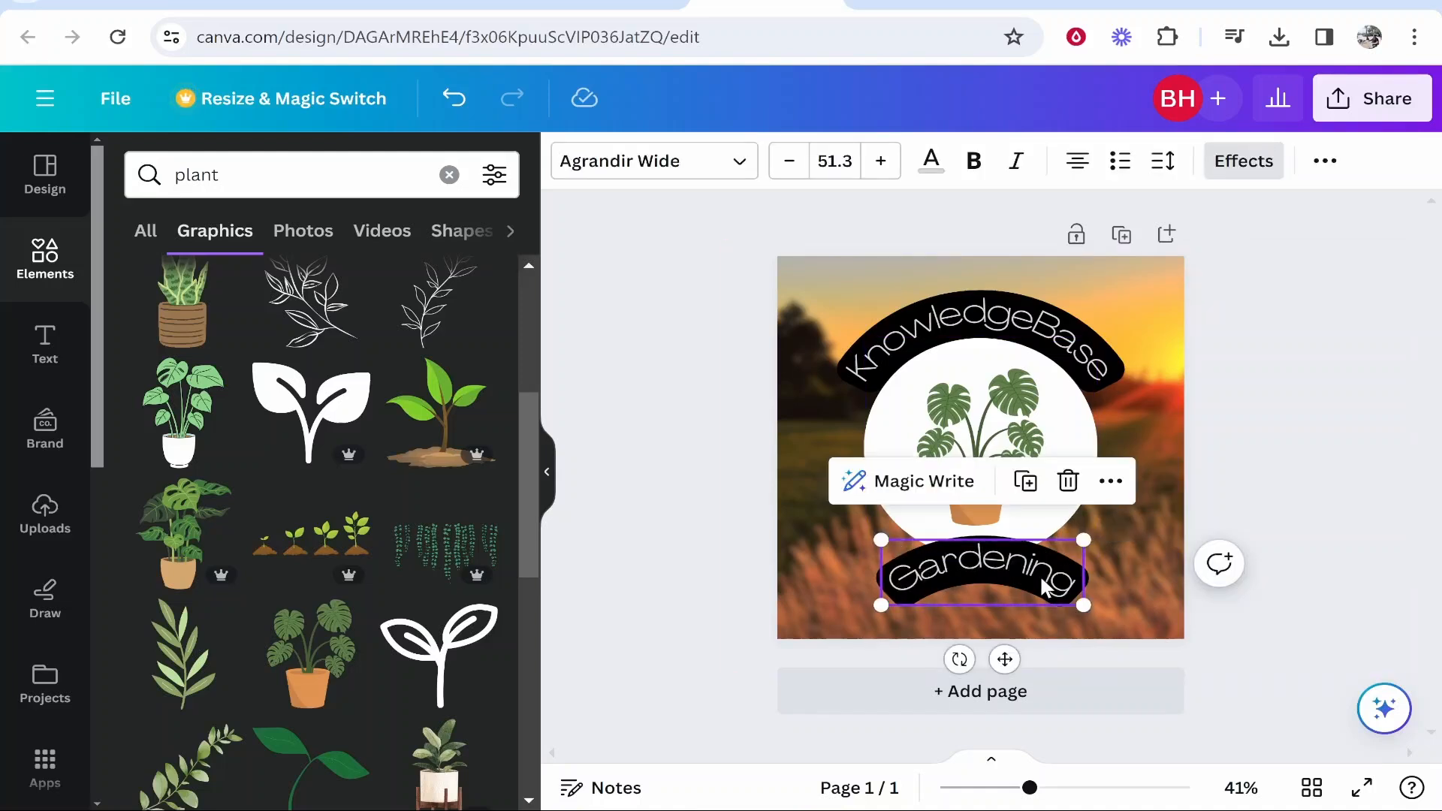
{"action": "left_click", "coordinate": [1162, 160]}
{"action": "left_click", "coordinate": [1252, 172]}
{"action": "scroll", "coordinate": [343, 541], "scroll_direction": "down", "scroll_amount": 8}
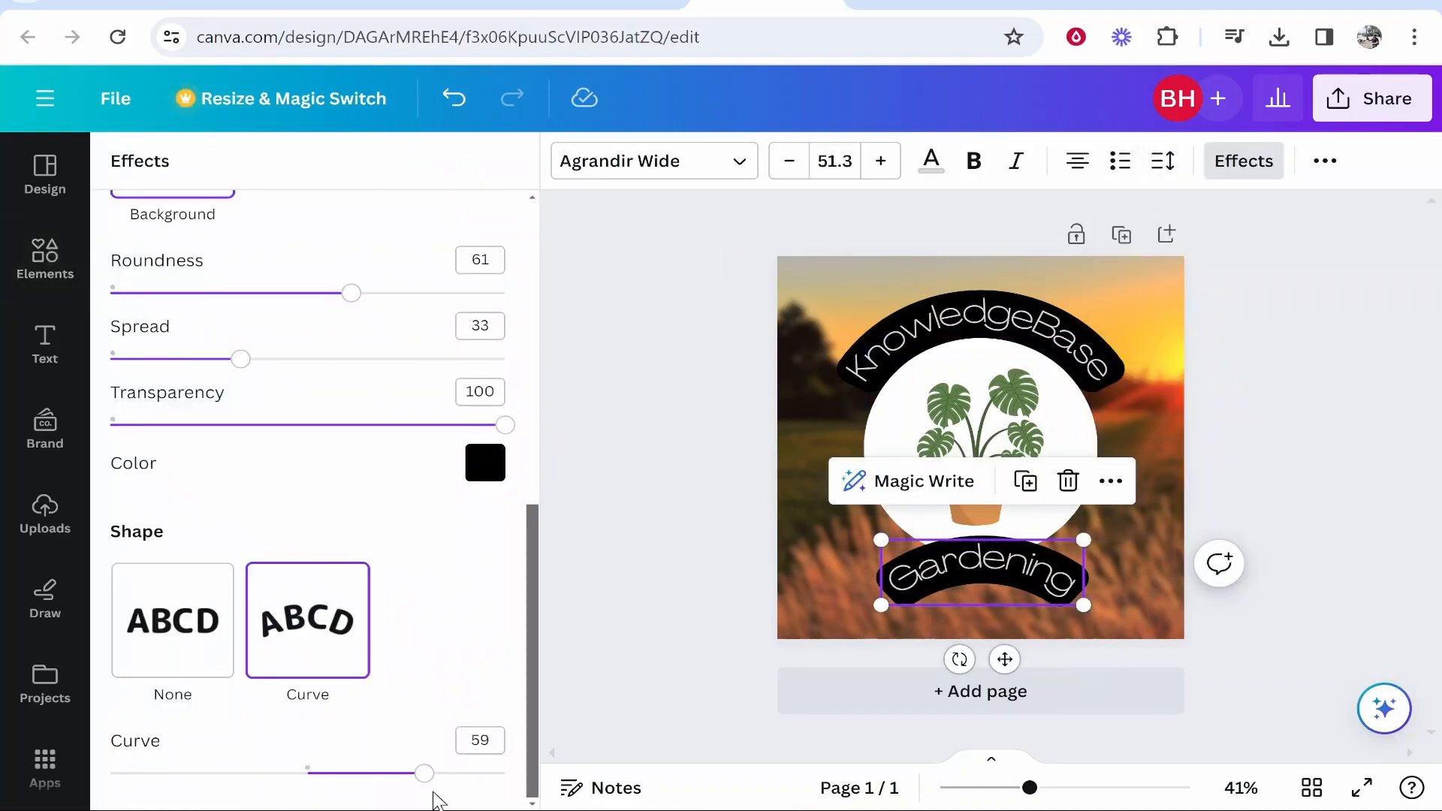
{"action": "left_click_drag", "start_coordinate": [423, 781], "coordinate": [190, 777]}
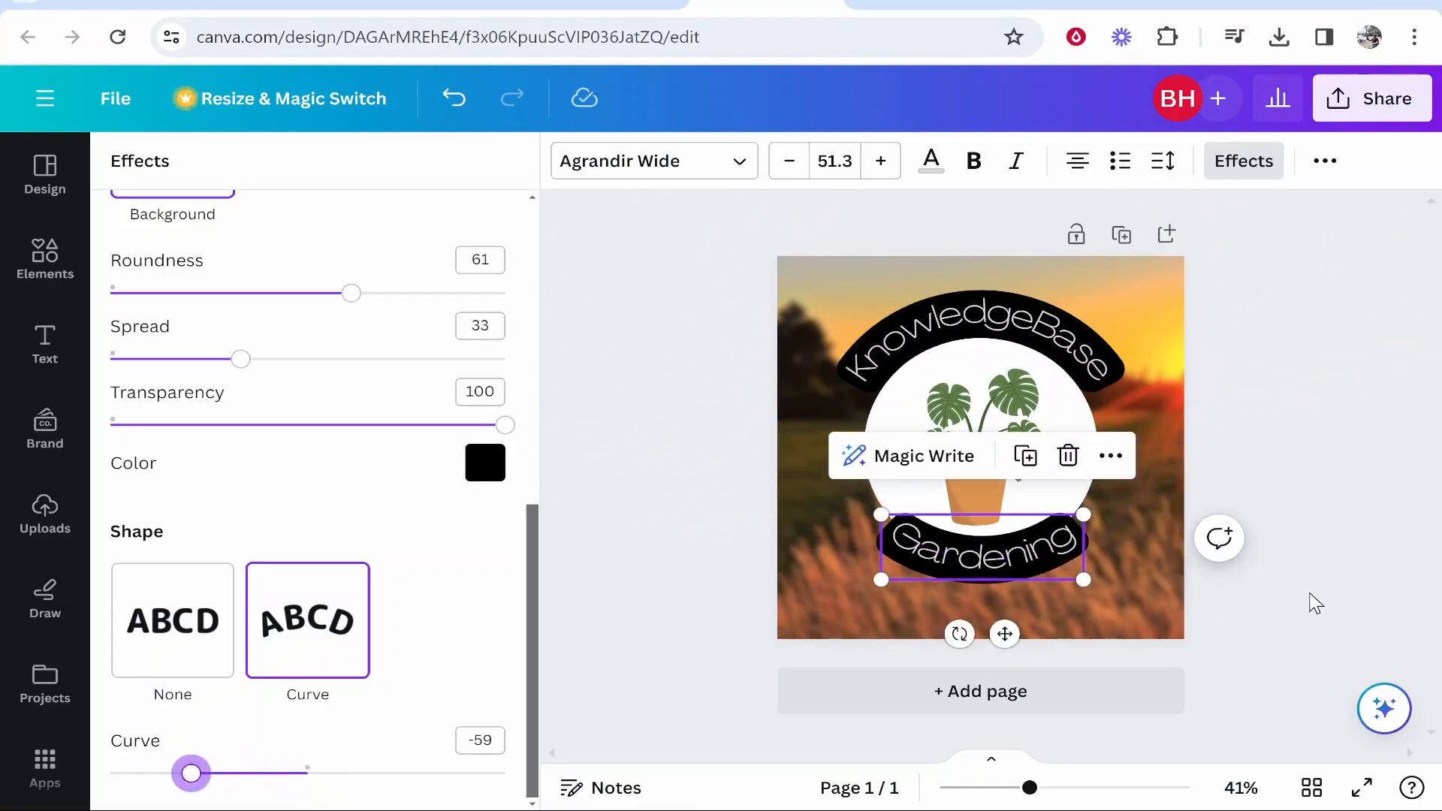
{"action": "left_click", "coordinate": [573, 714]}
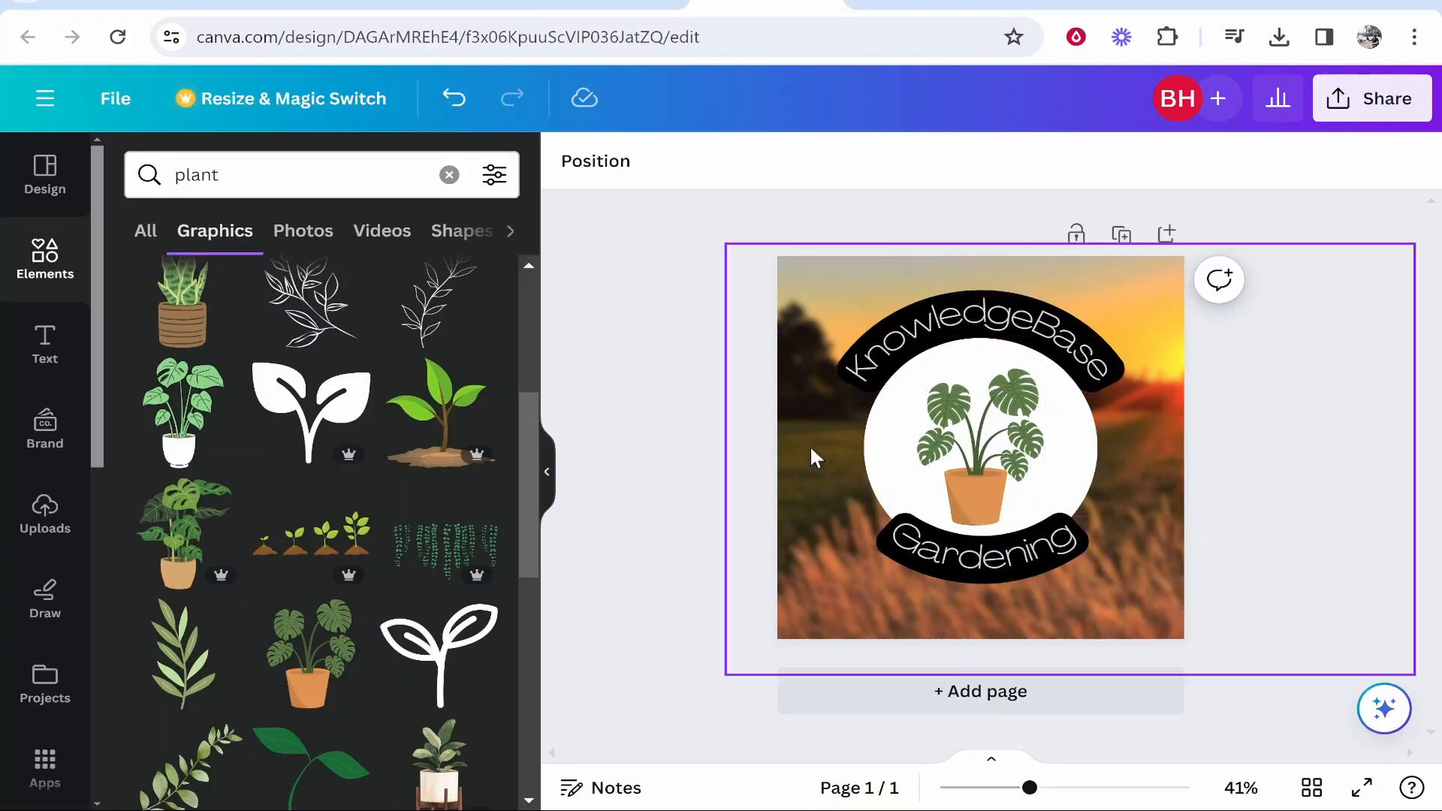
Select both curved texts, the plant and the white circle, and move them down together to center them on the page
{"action": "left_click", "coordinate": [986, 333]}
{"action": "left_click", "coordinate": [938, 421], "text": "shift"}
{"action": "left_click", "coordinate": [891, 448], "text": "shift"}
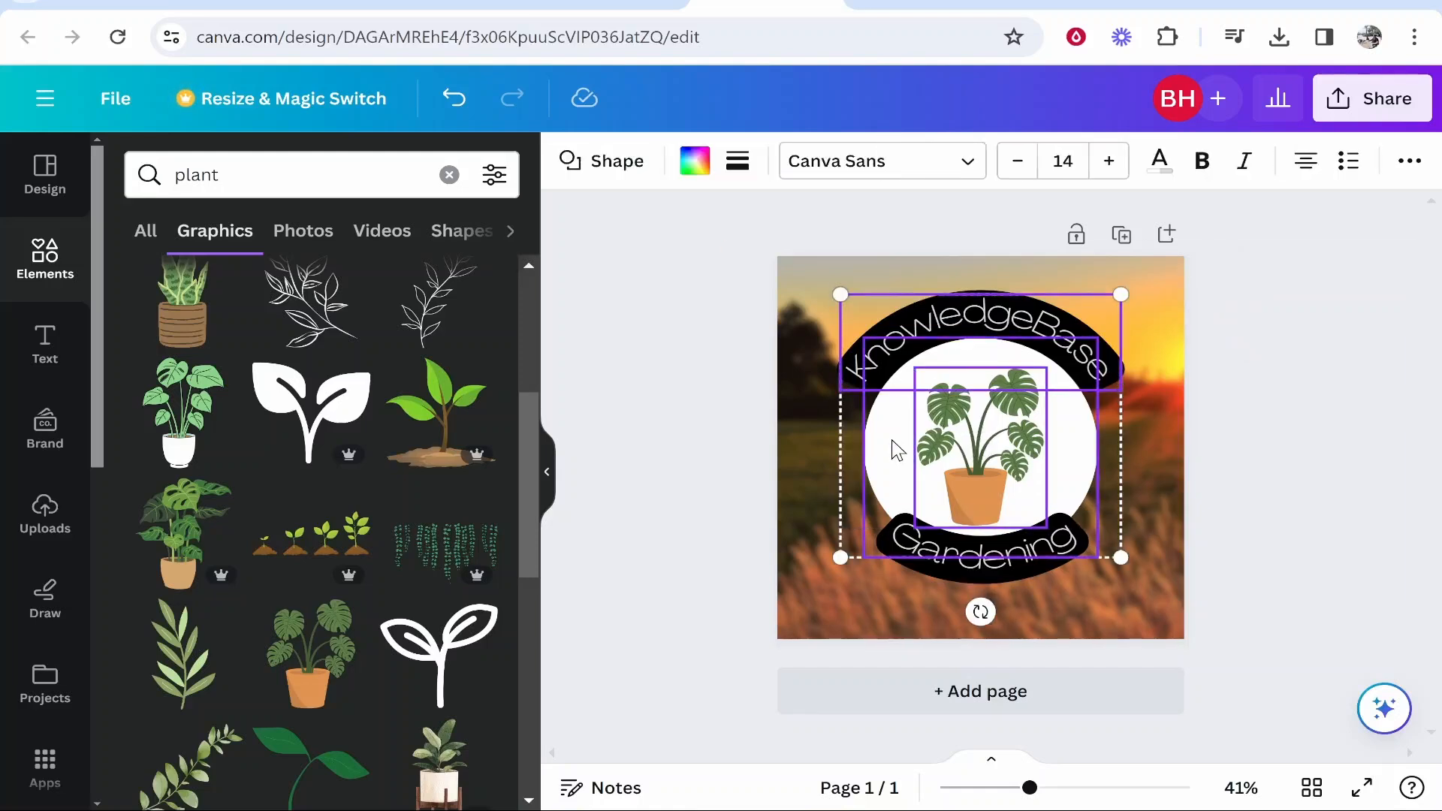
{"action": "left_click", "coordinate": [988, 566], "text": "shift"}
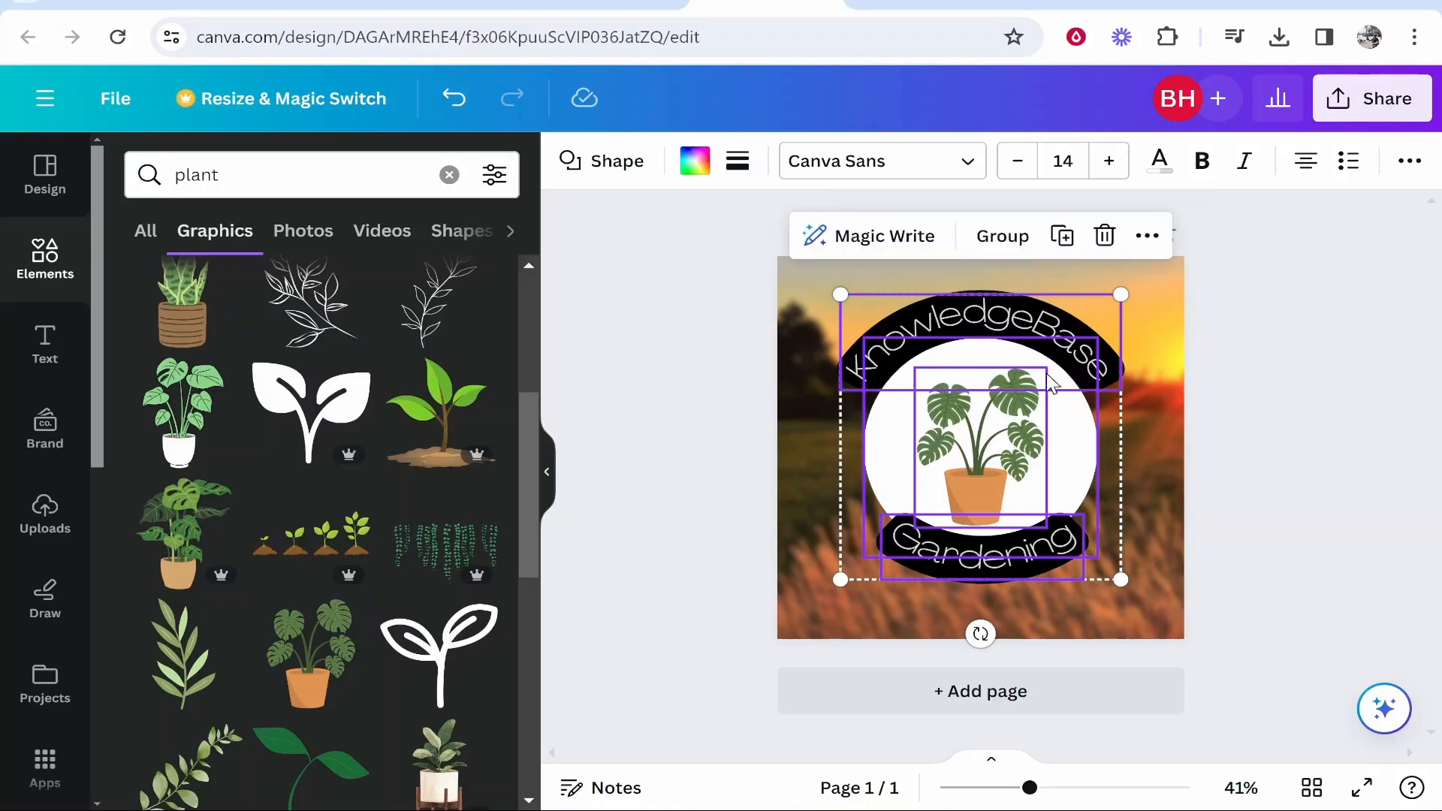
{"action": "mouse_move", "coordinate": [1000, 434]}
{"action": "left_mouse_down"}
{"action": "mouse_move", "coordinate": [1010, 446]}
{"action": "mouse_move", "coordinate": [994, 437]}
{"action": "left_mouse_up"}
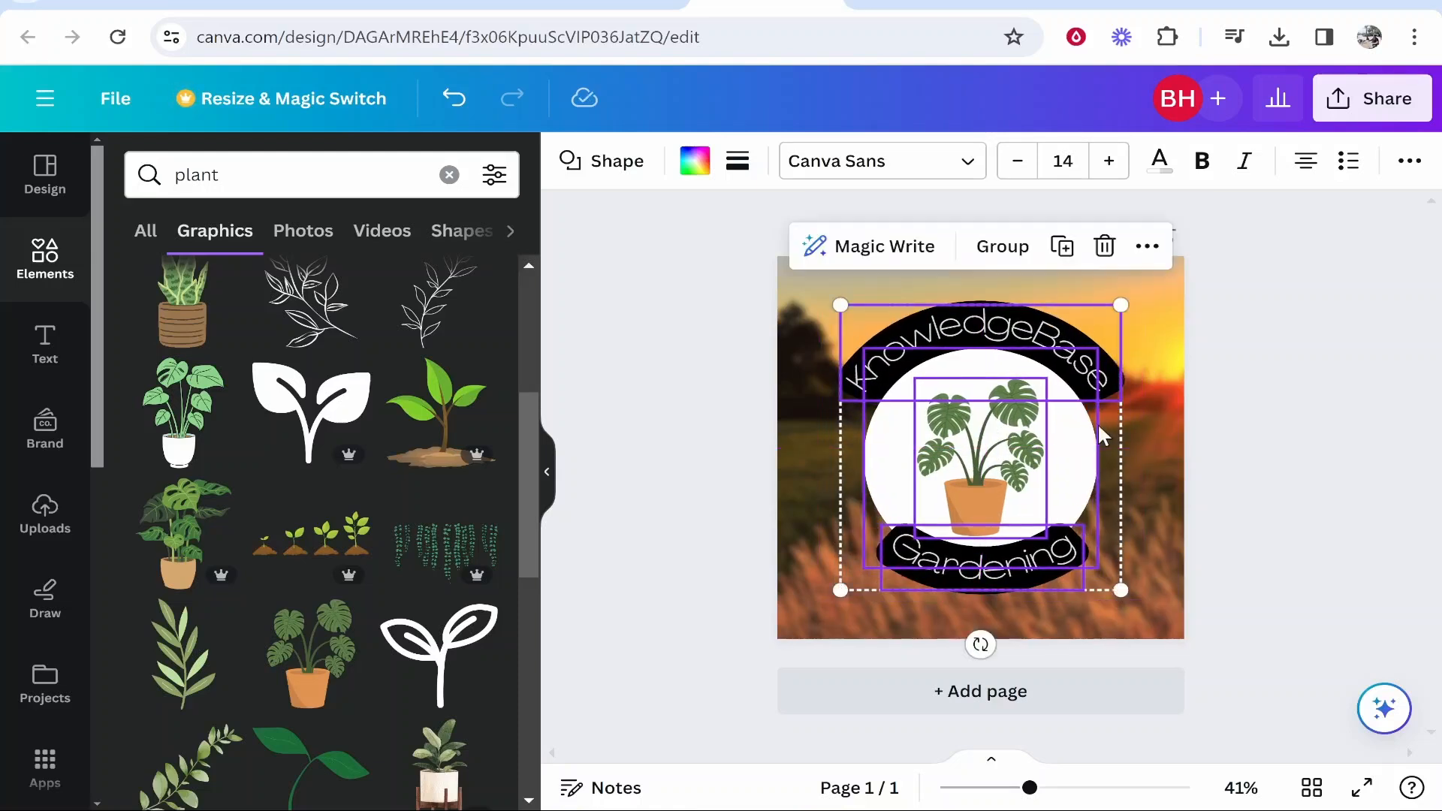
{"action": "left_click", "coordinate": [1338, 403]}
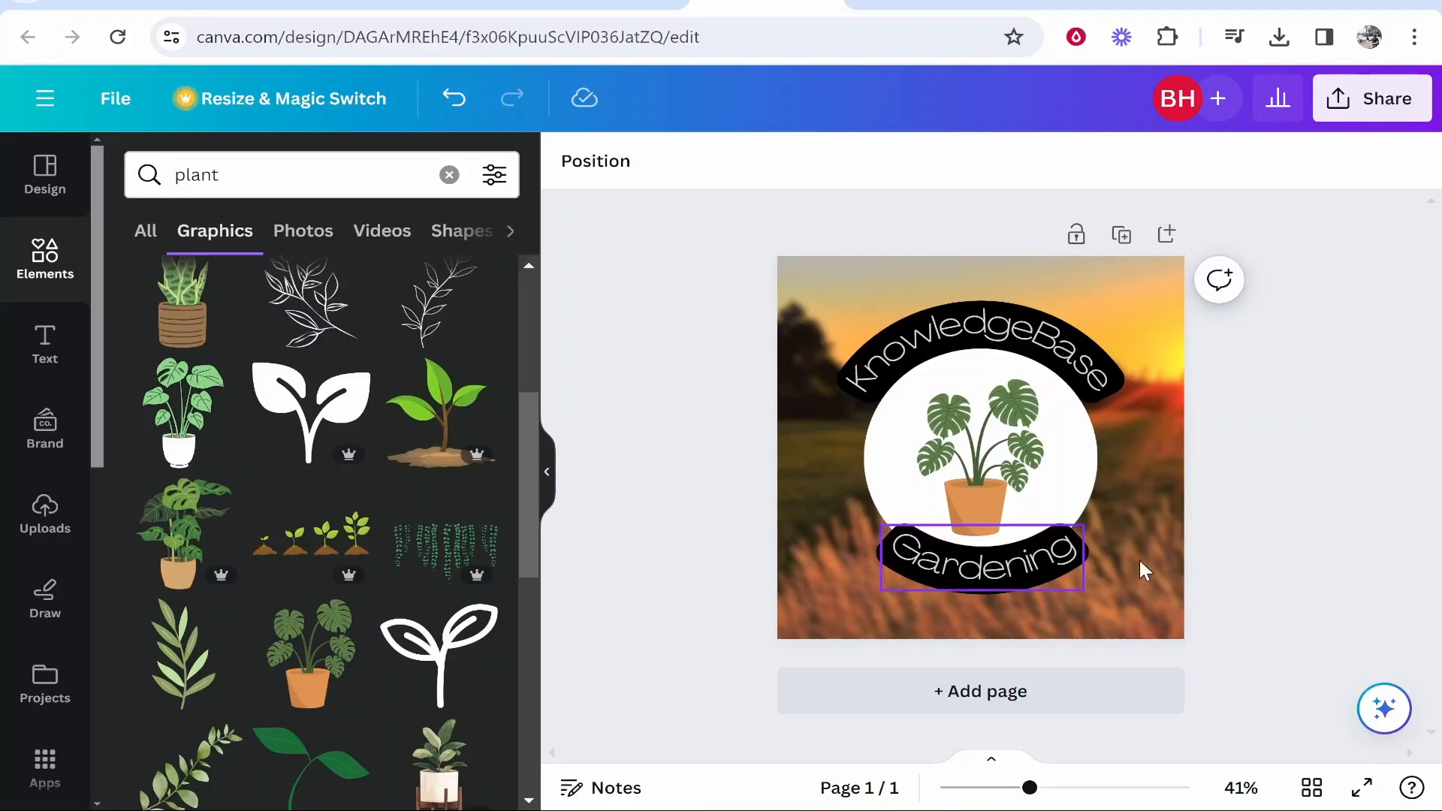
Download the finished logo as a PNG at size 1 (800 × 800 px)
{"action": "left_click", "coordinate": [1360, 105]}
{"action": "scroll", "coordinate": [1267, 534], "scroll_direction": "down", "scroll_amount": 3}
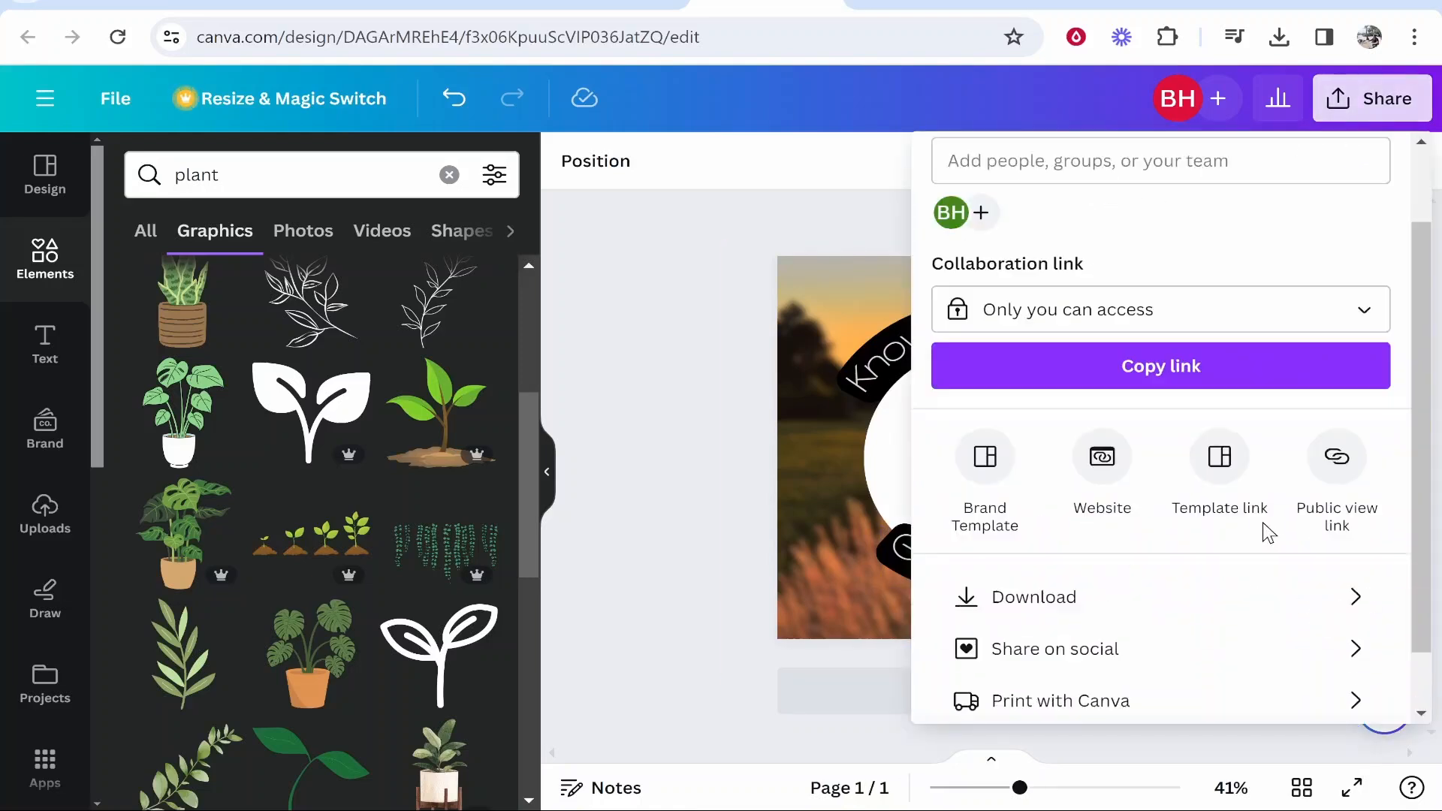
{"action": "left_click", "coordinate": [1085, 527]}
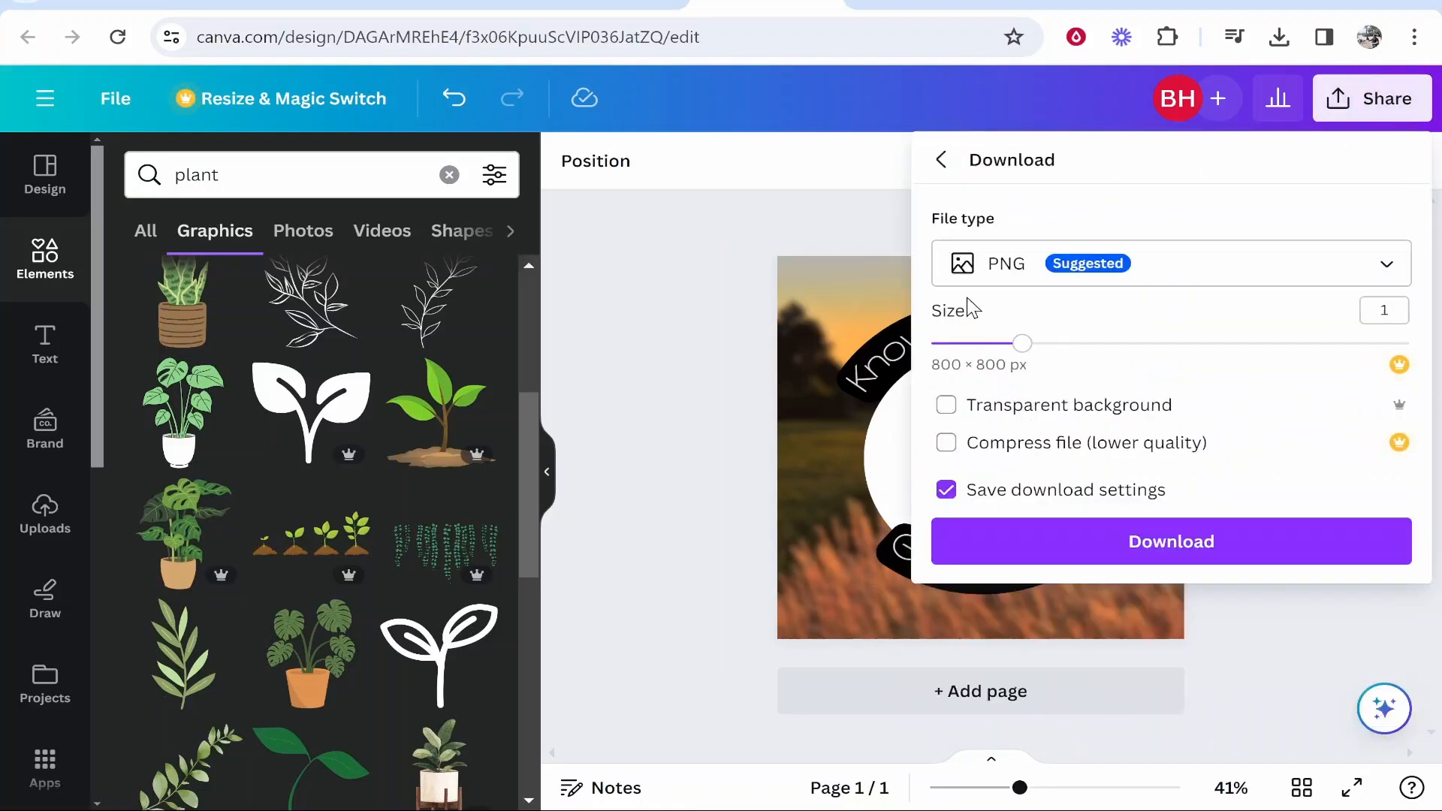
{"action": "left_click", "coordinate": [1139, 542]}
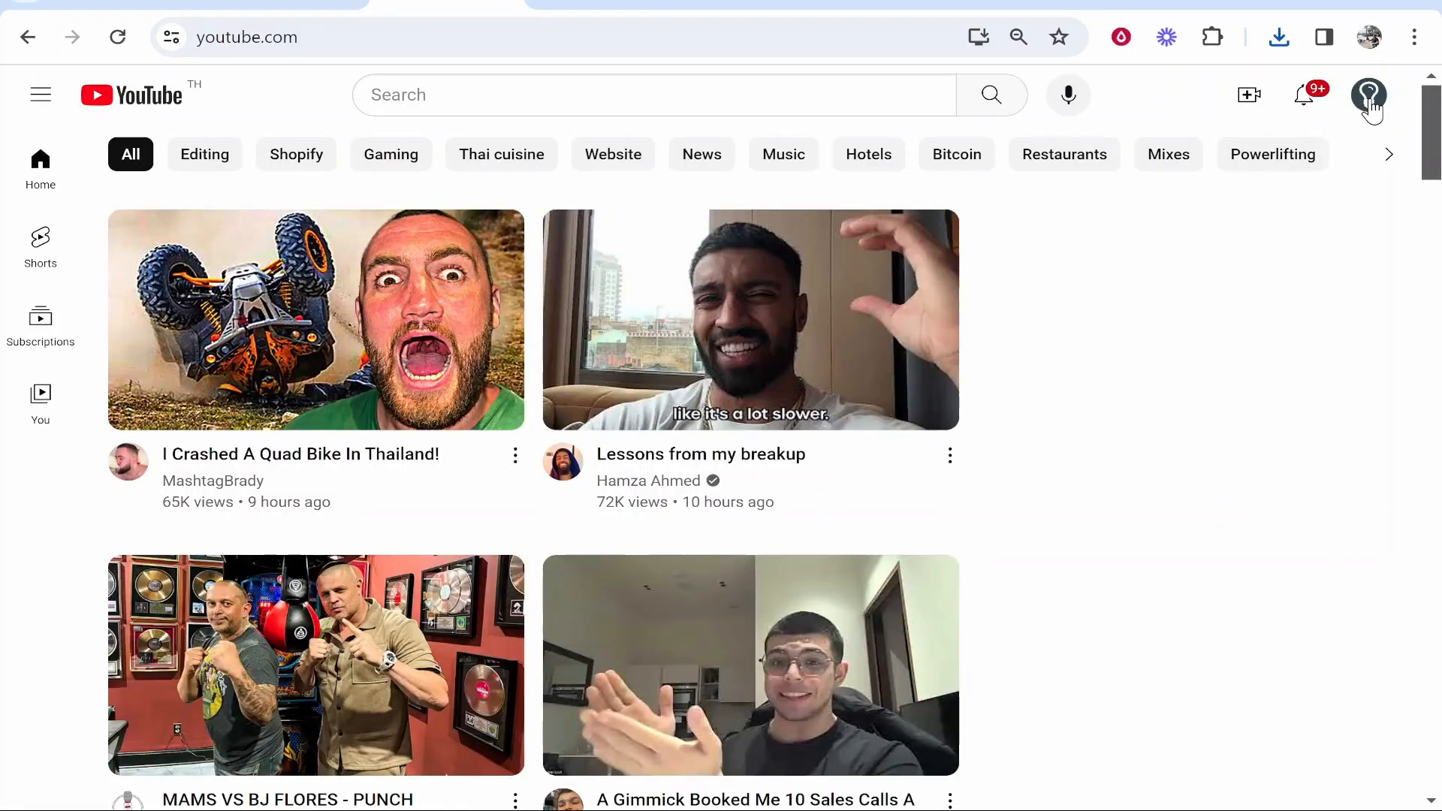
Open the signed-in KnowledgeBase account's channel page on YouTube
{"action": "left_click", "coordinate": [1368, 97]}
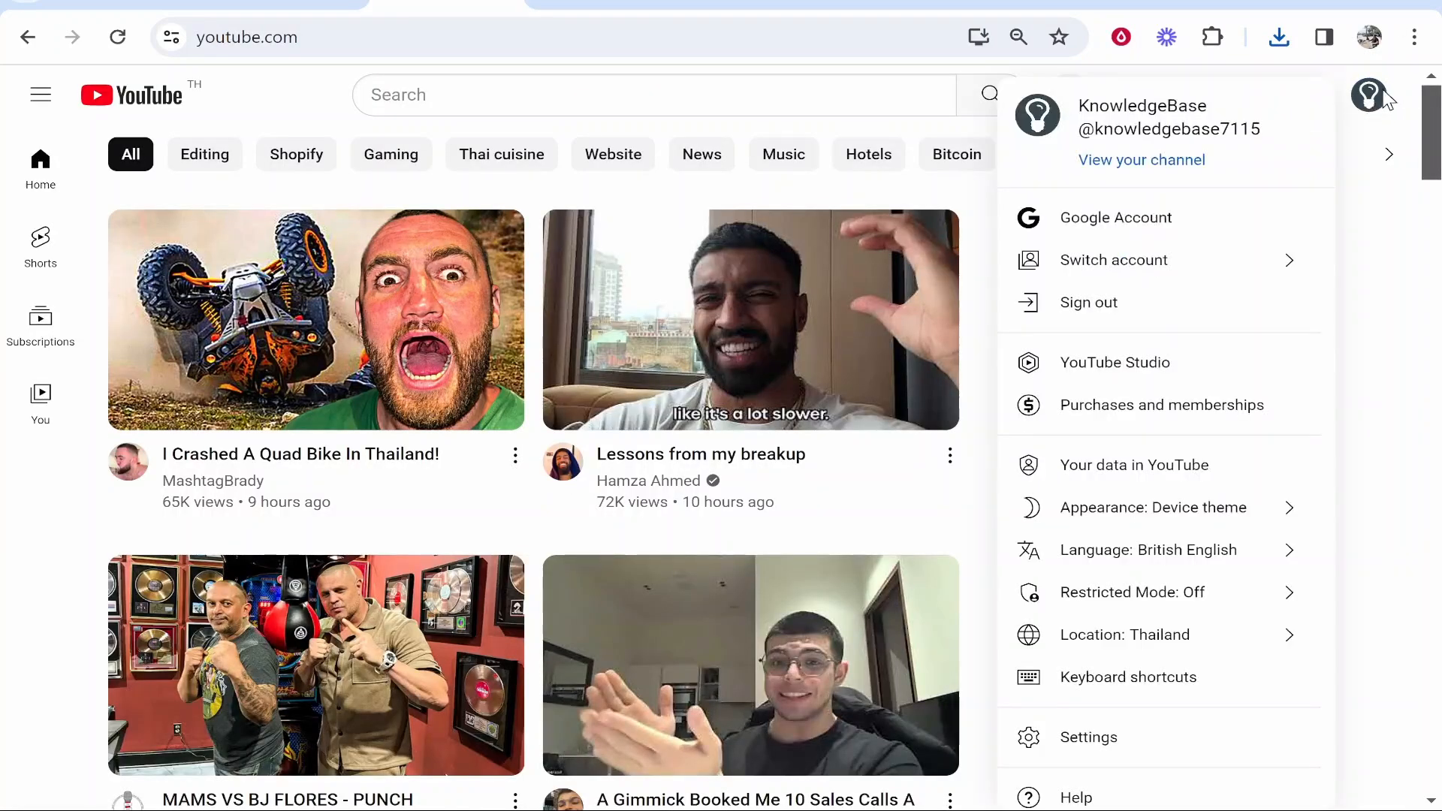
{"action": "left_click", "coordinate": [1126, 161]}
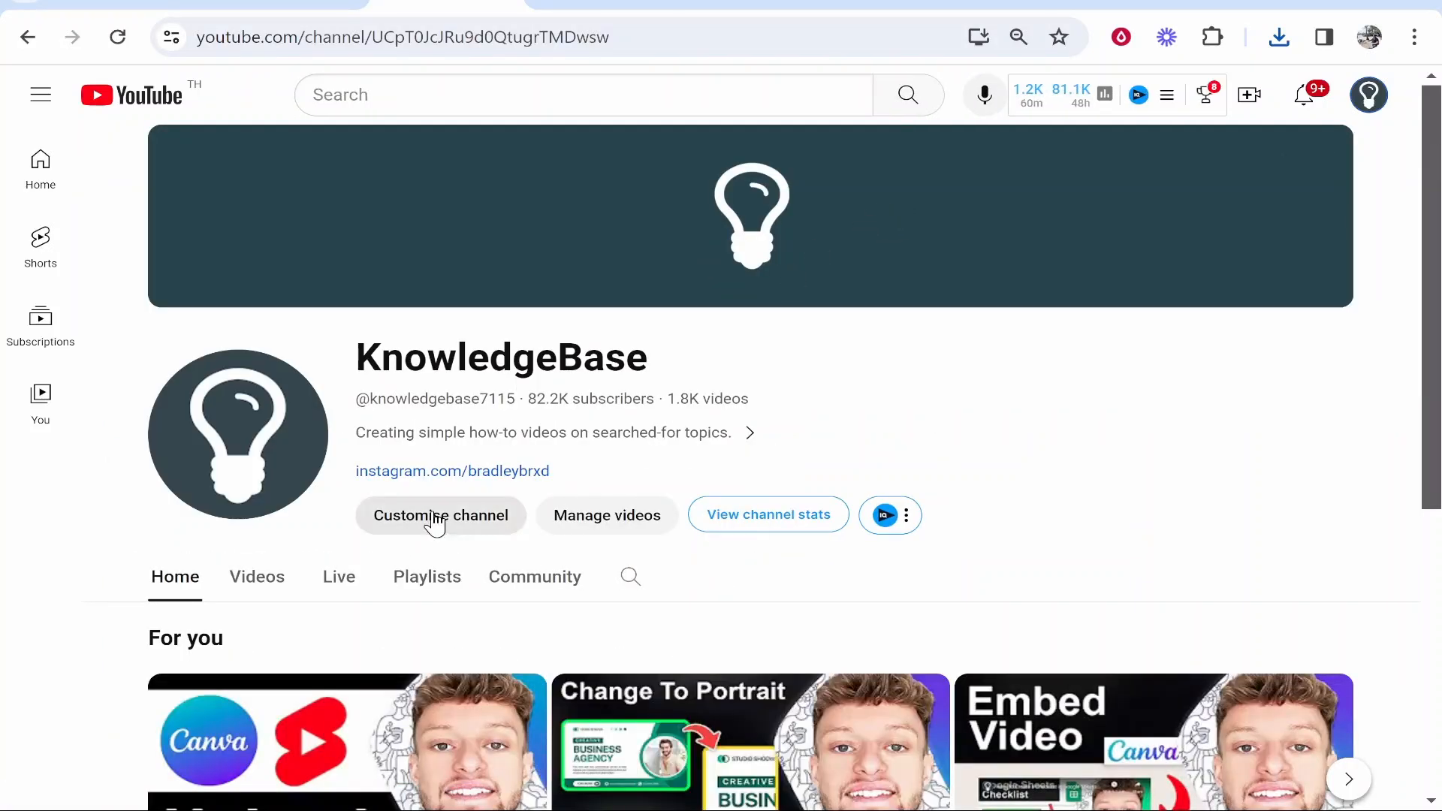
In the channel's branding customisation, replace the profile picture with the "music channel" PNG from the Downloads folder, accepting the default crop
{"action": "left_click", "coordinate": [437, 524]}
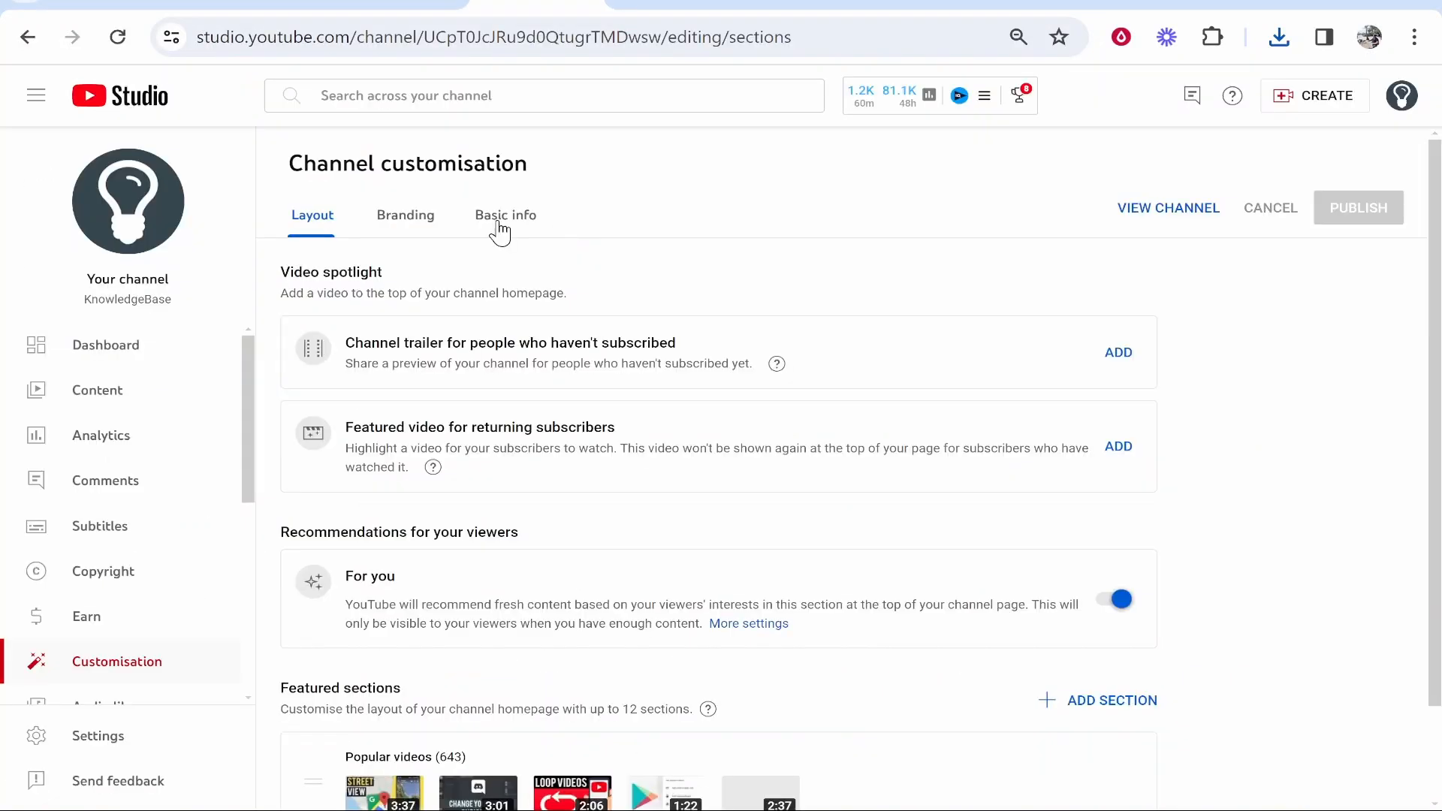
{"action": "left_click", "coordinate": [415, 227]}
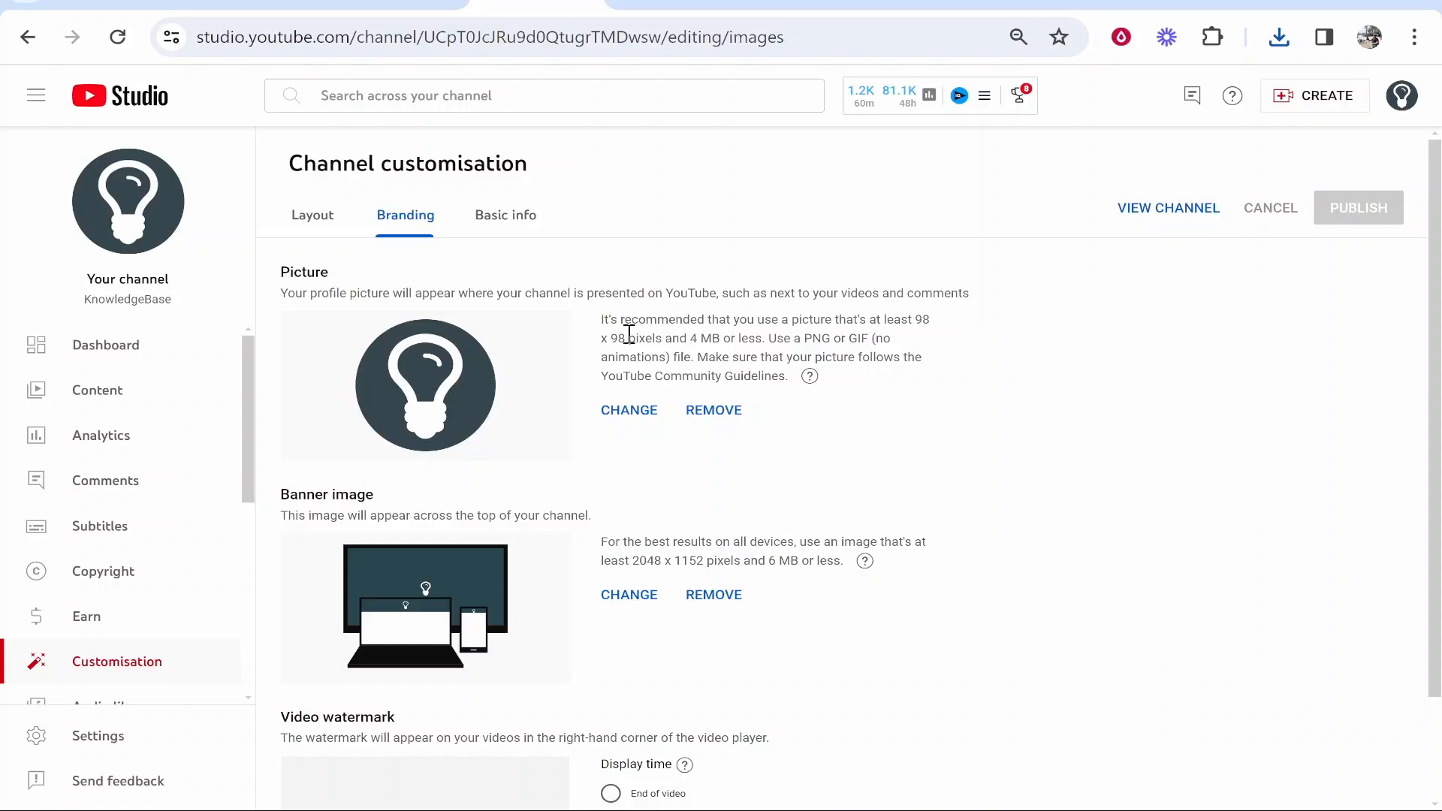
{"action": "left_click", "coordinate": [628, 412]}
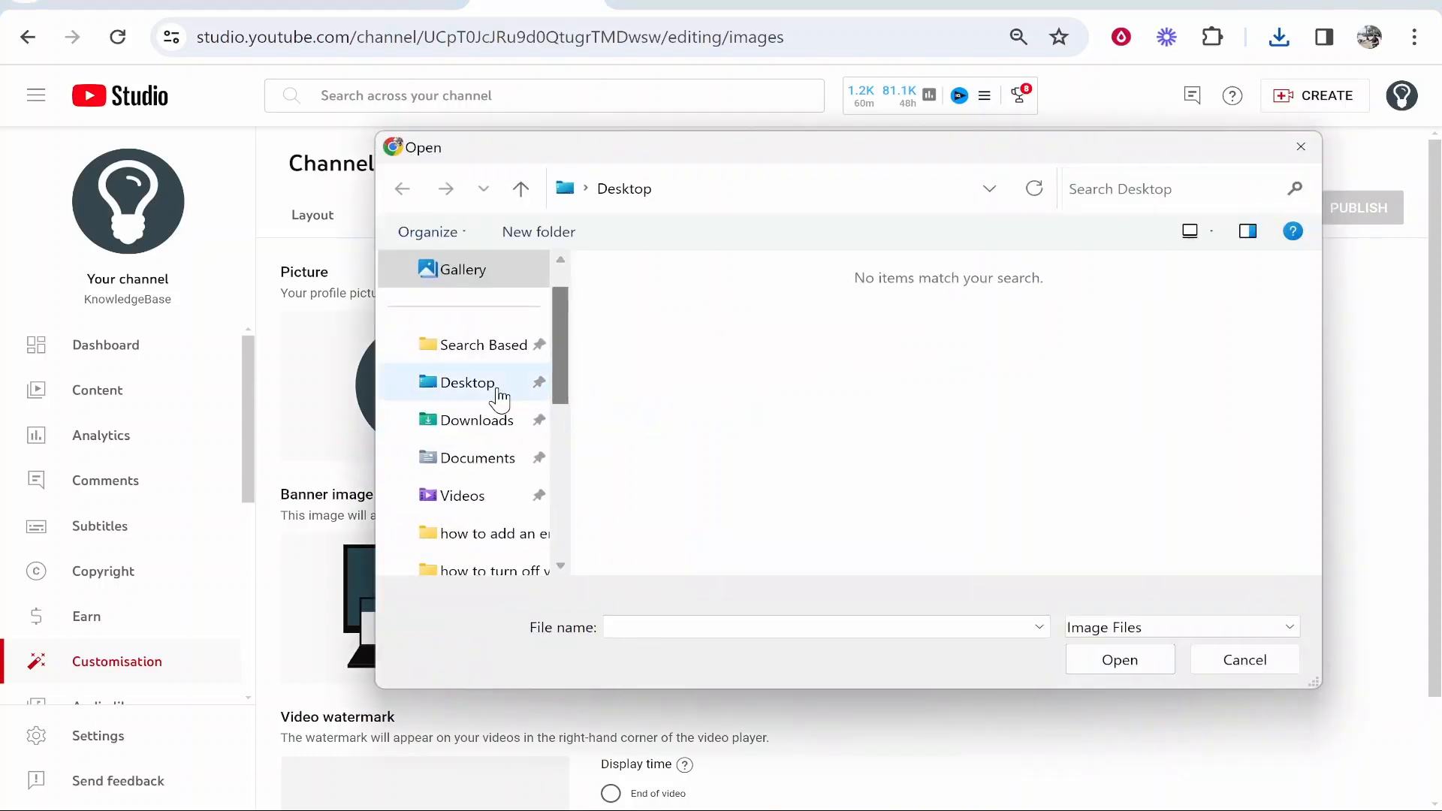
{"action": "left_click", "coordinate": [460, 422]}
{"action": "left_click", "coordinate": [680, 332]}
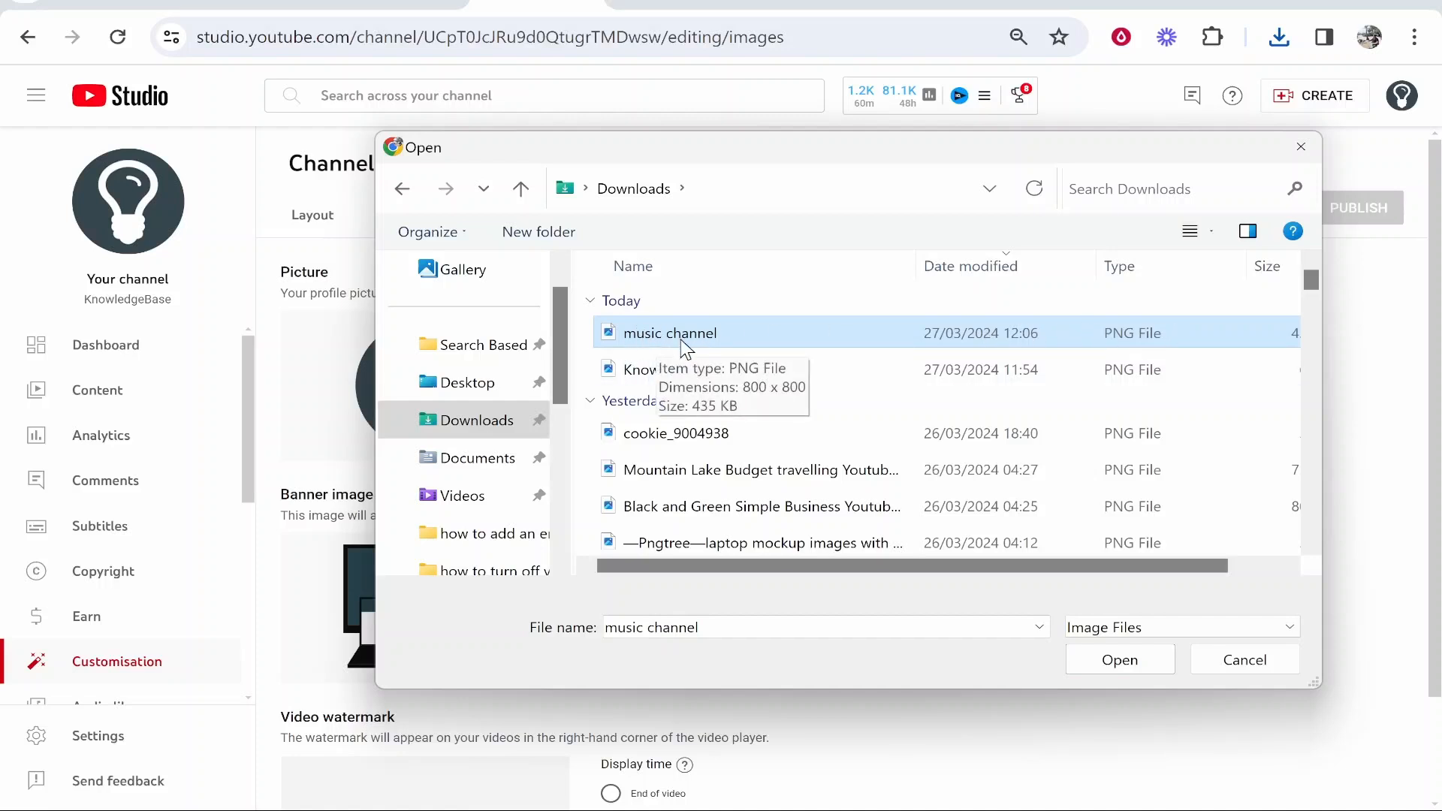
{"action": "double_click", "coordinate": [706, 338]}
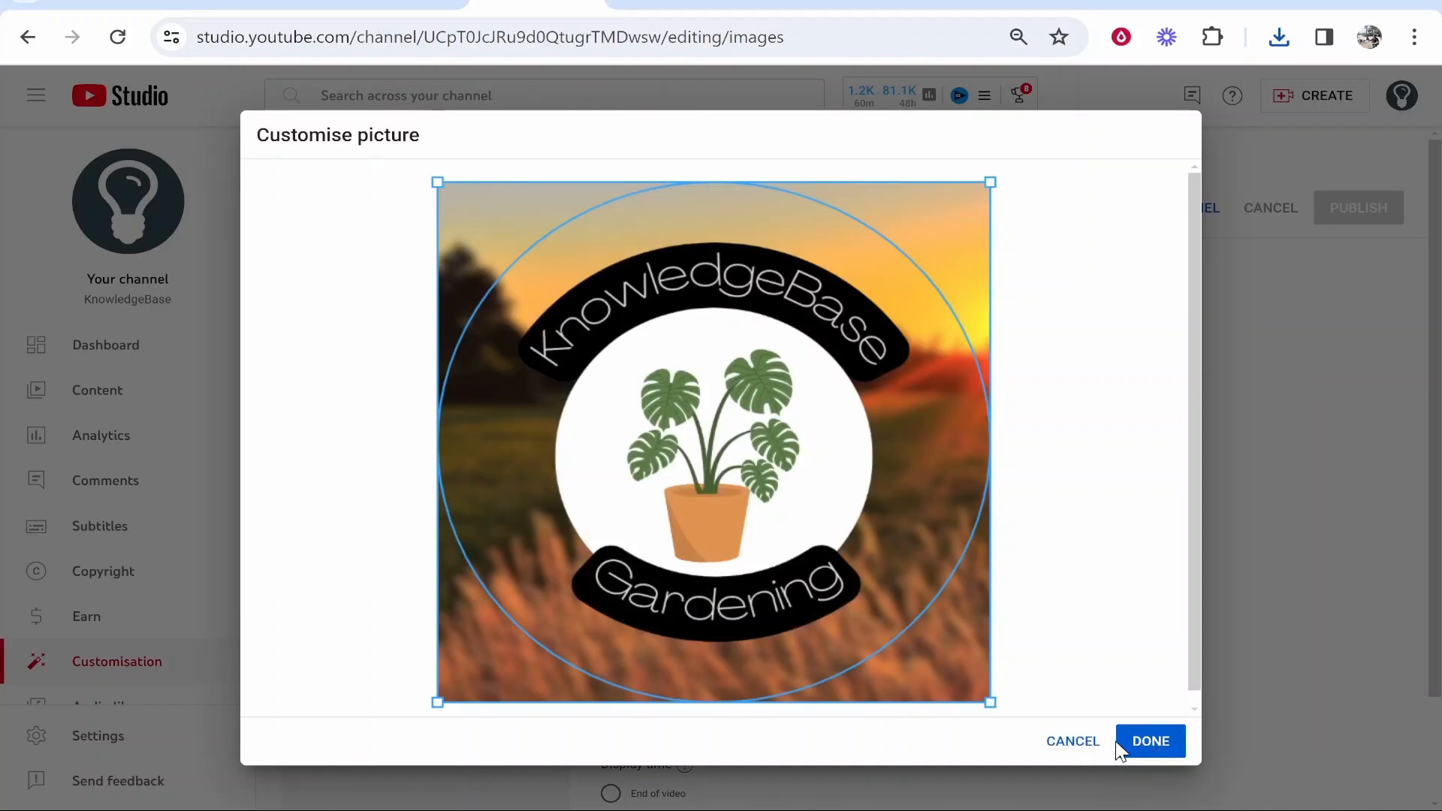
{"action": "left_click", "coordinate": [1147, 744]}
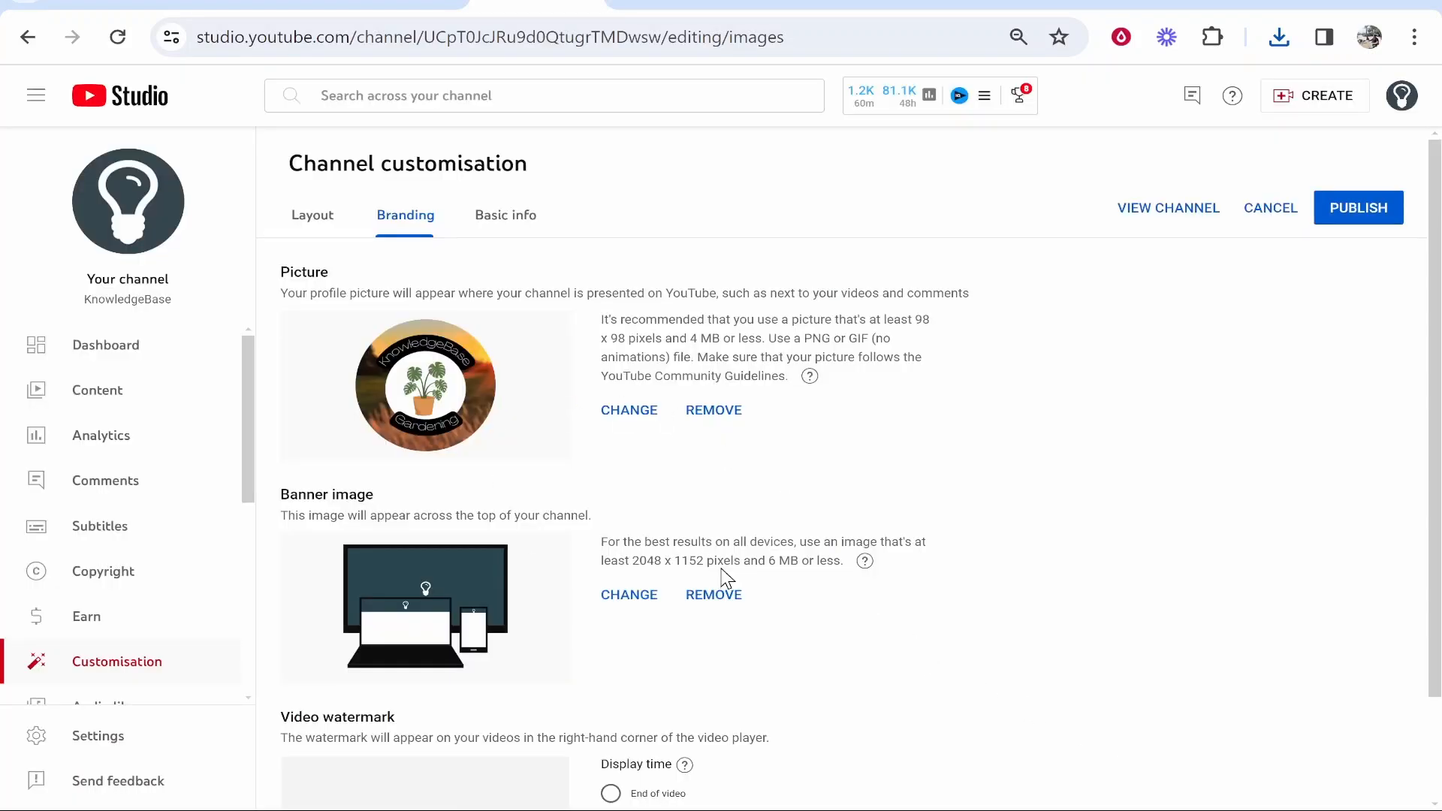